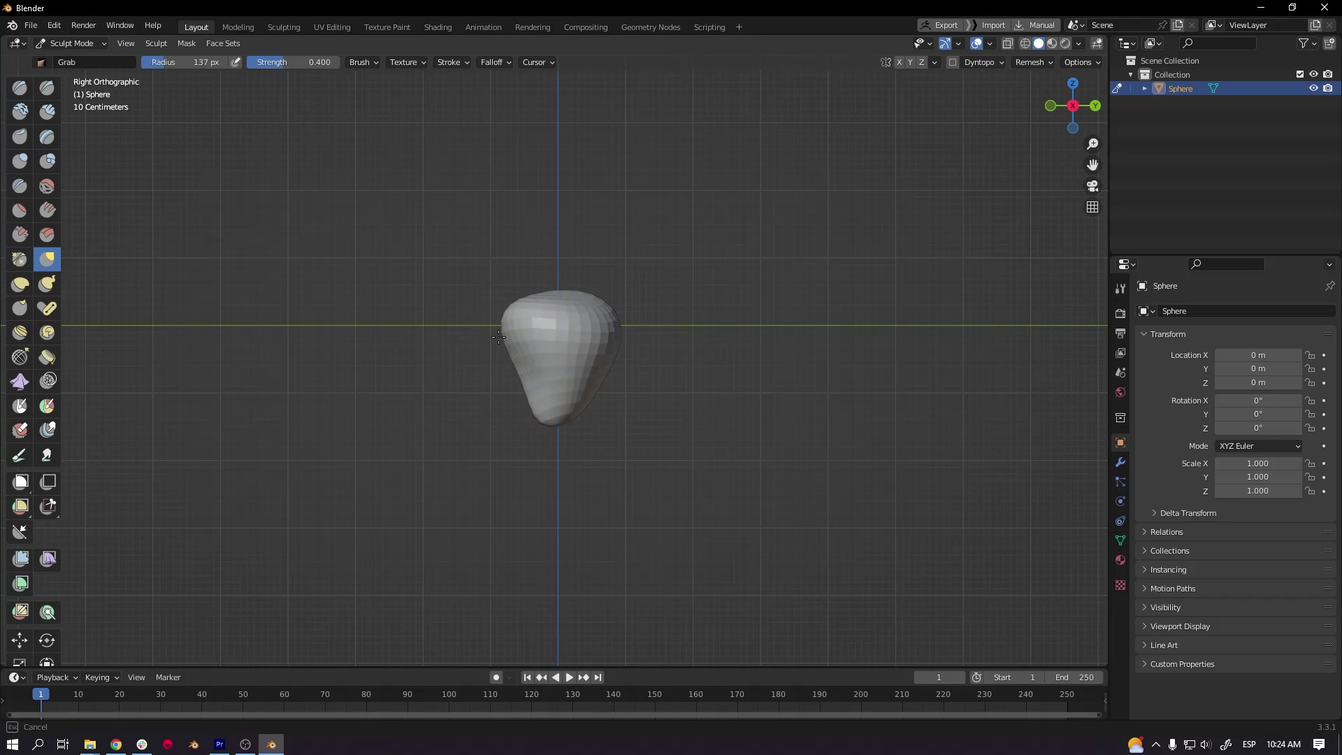
- Slice the rough rock's top flat and trim its sides with straight Line Project cuts
left_click_drag(360, 253, 785, 234)
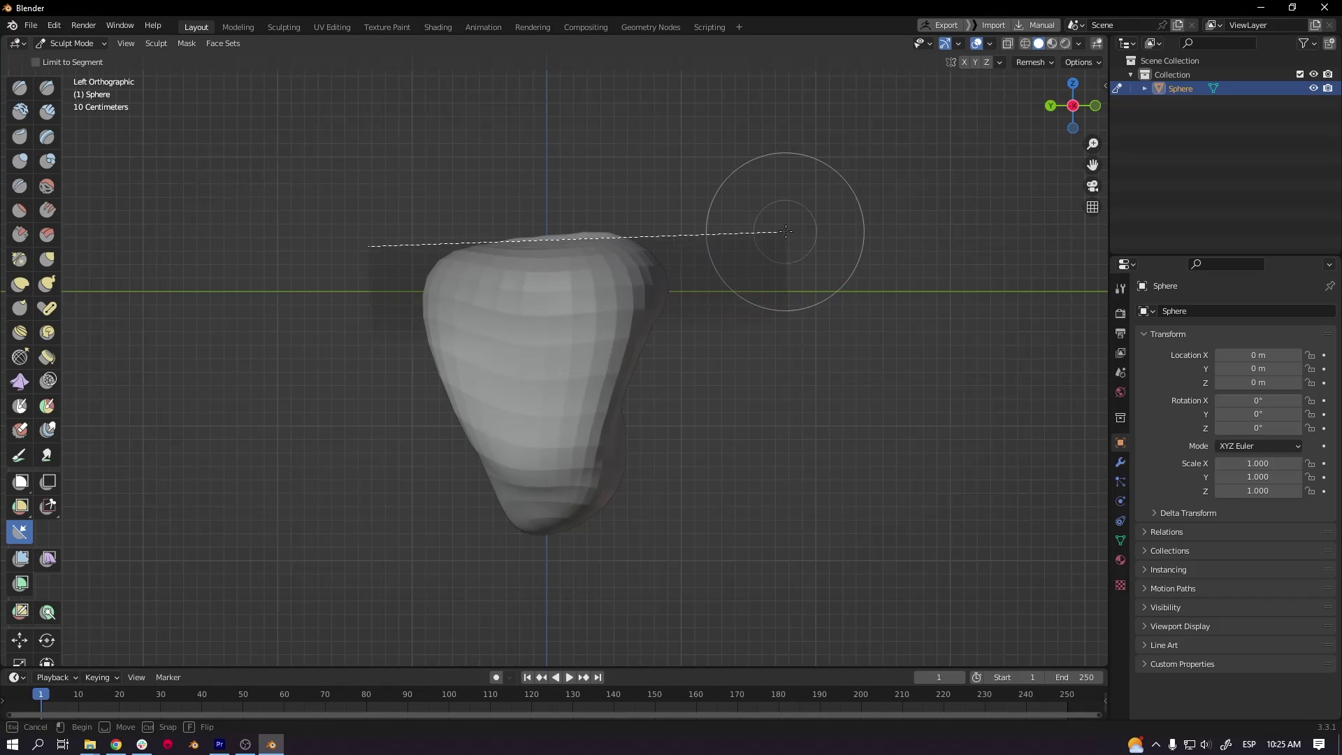
left_click_drag(705, 255, 551, 258)
left_click_drag(498, 164, 377, 395)
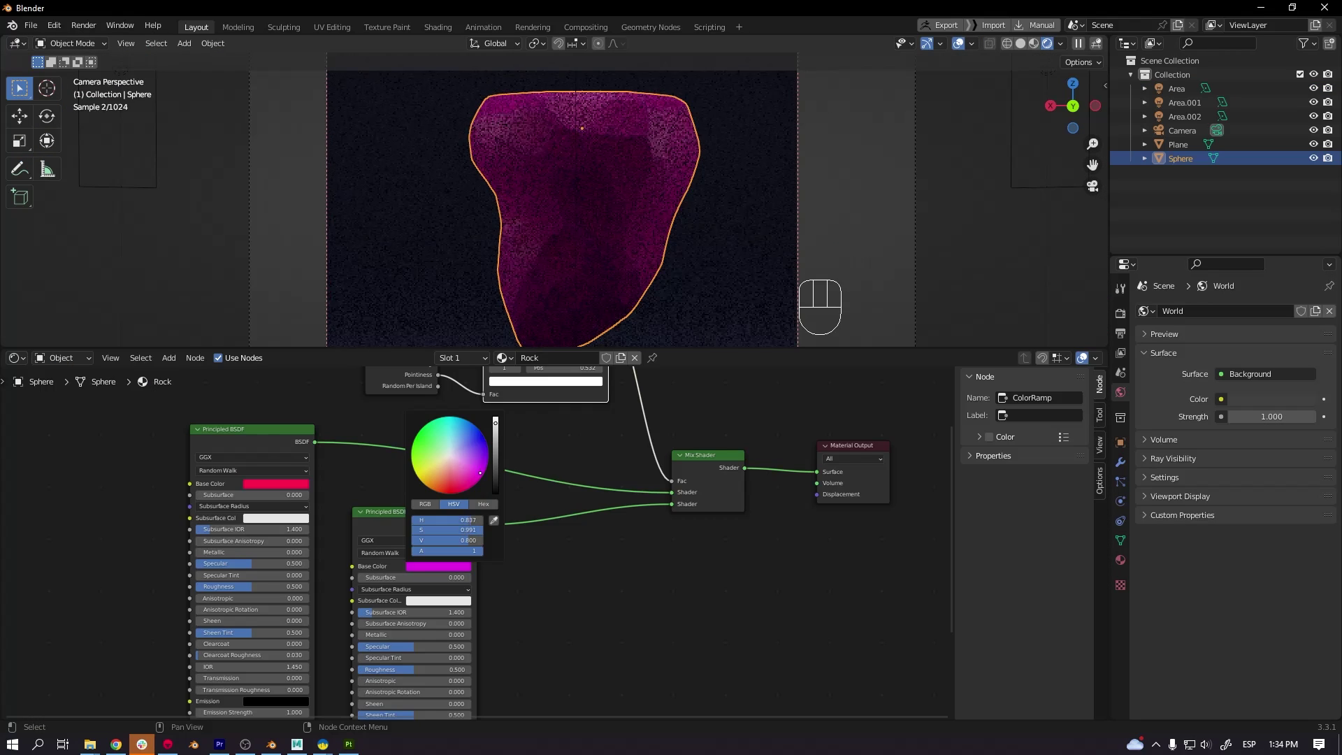
- Adjust the magenta base color of the second Principled BSDF node in the Rock material
scroll(606, 436, "up", 8)
middle_click_drag(606, 436, 503, 498)
left_click_drag(504, 497, 513, 497)
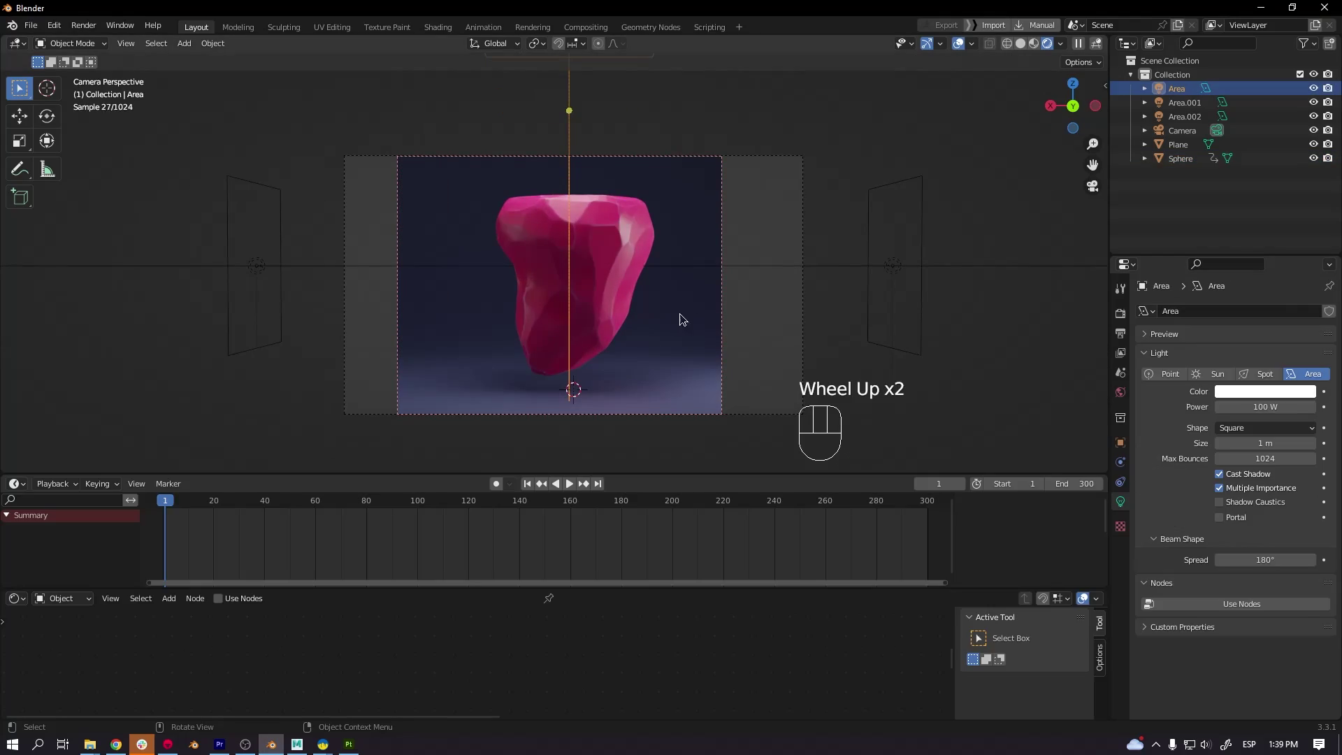
- Open the scene's render and output properties
left_click(1121, 314)
left_click(1120, 333)
left_click(1266, 330)
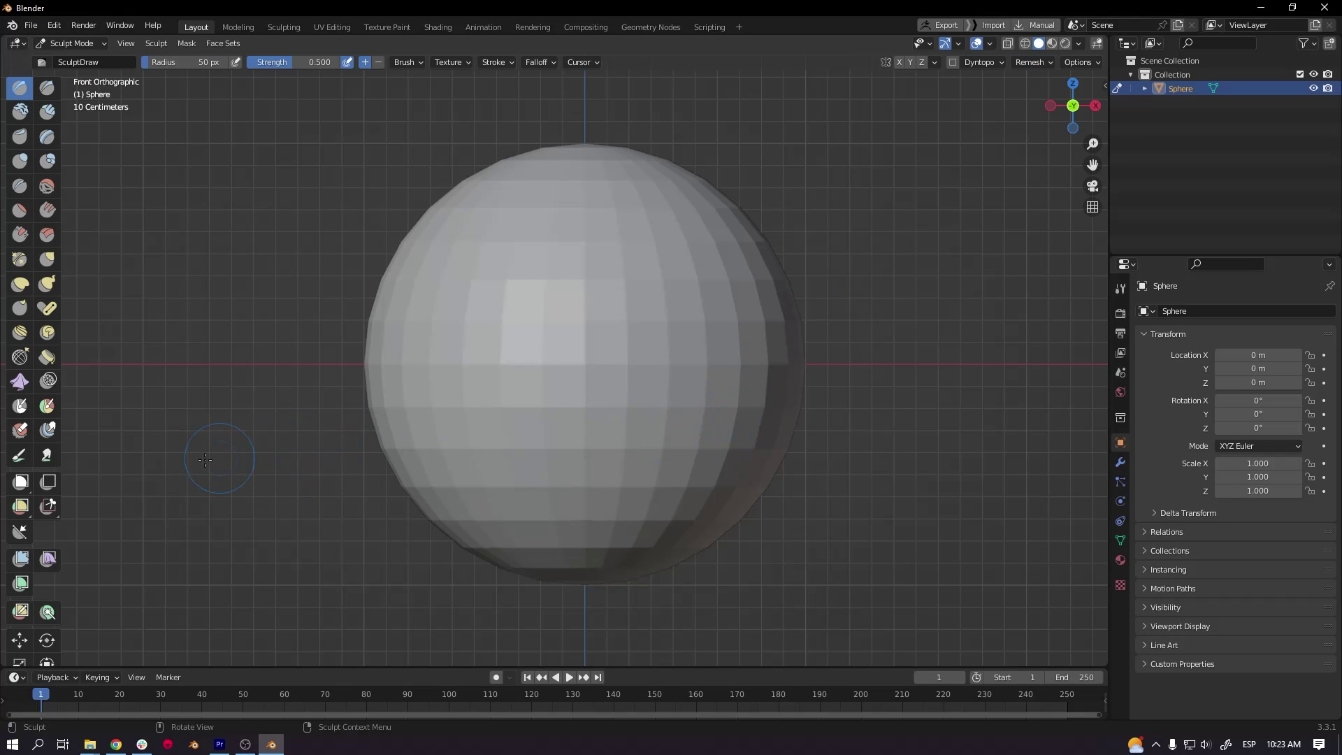
- Try slicing the sphere's sides with straight Line Project cuts, and undo them
left_click(19, 532)
left_click_drag(307, 217, 525, 614)
left_click_drag(869, 258, 875, 224)
key("ctrl+z")
key("ctrl+z")
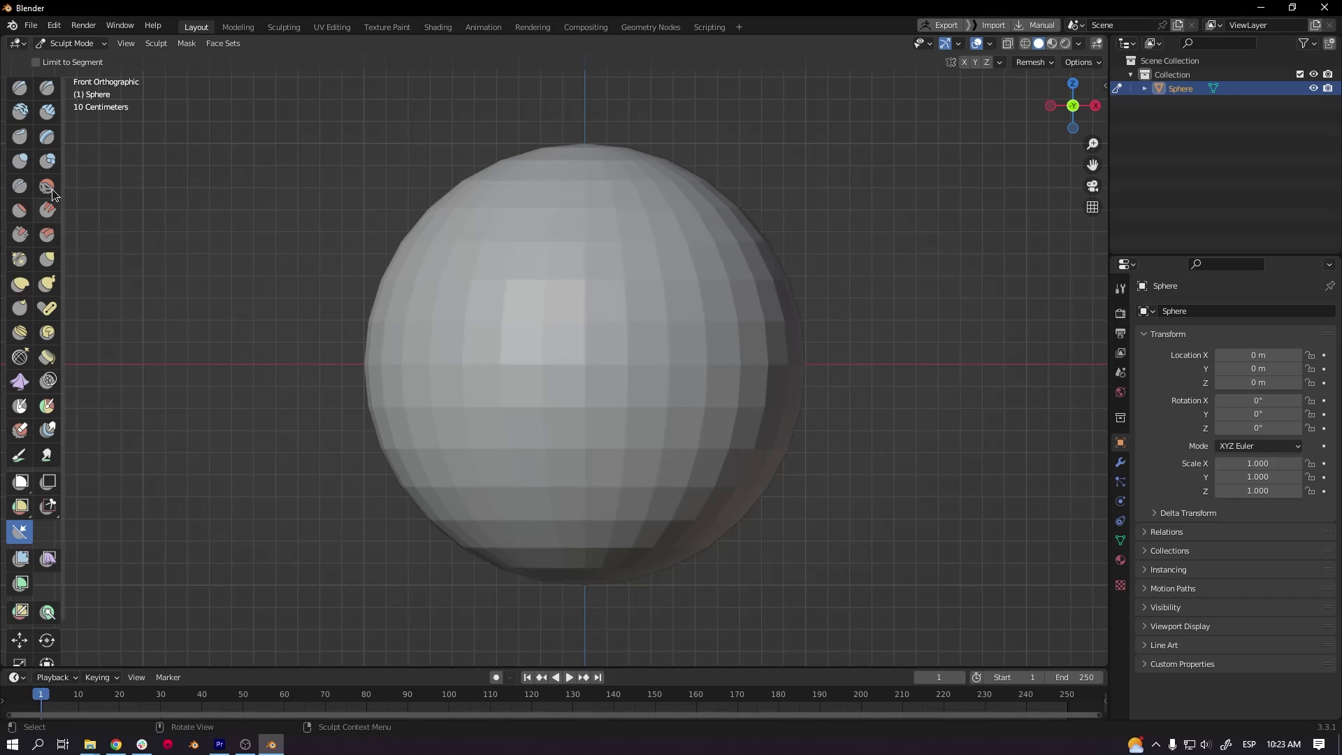
- Stretch the underside of the sphere downward with the Grab brush enlarged to a 389 px radius
left_click(47, 259)
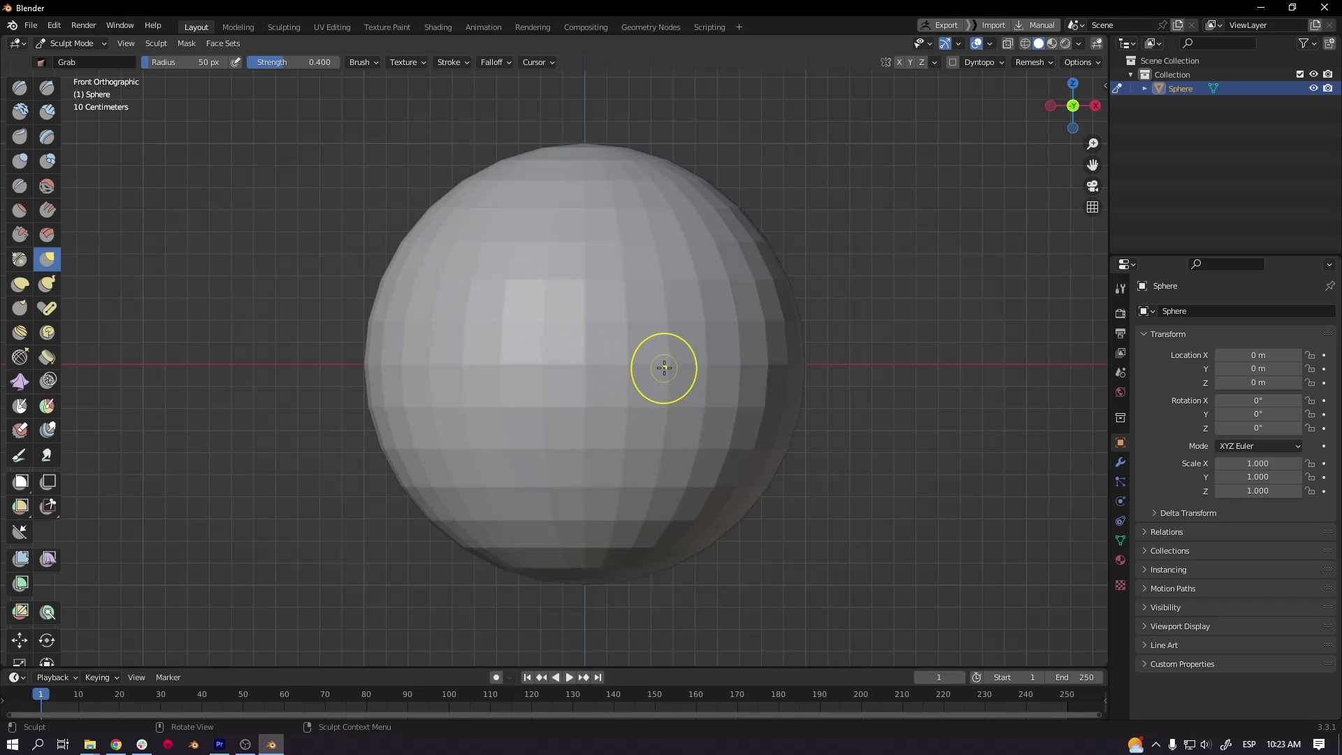
key("f")
left_click(849, 383)
left_click_drag(582, 552, 570, 610)
scroll(851, 588, "down", 2)
key("ctrl+z")
key("f")
left_click_drag(581, 510, 578, 601)
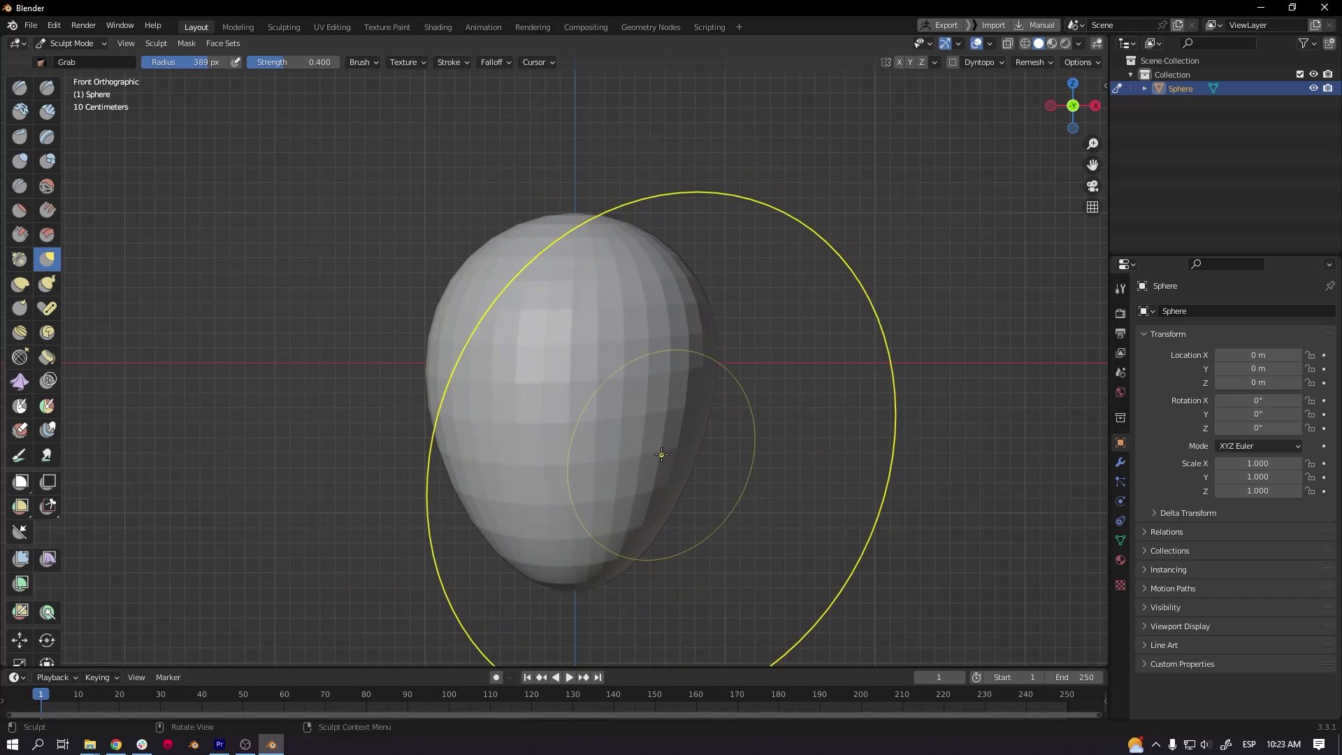
- Push the top of the form down and pull both upper sides outward with the Grab brush
left_click_drag(568, 234, 558, 329)
left_click_drag(456, 323, 412, 346)
left_click_drag(689, 311, 731, 318)
- In the right view, push one side of the form inward below the top with a resized Grab brush
mouse_move(762, 316)
middle_mouse_down("ctrl")
mouse_move(785, 375)
mouse_move(745, 432)
middle_mouse_up("ctrl")
key("KP_3")
mouse_move(638, 381)
left_mouse_down()
mouse_move(611, 376)
mouse_move(559, 318)
left_mouse_up()
key("ctrl+z")
key("f")
left_click(437, 368)
mouse_move(492, 368)
left_mouse_down()
mouse_move(517, 331)
mouse_move(575, 402)
mouse_move(553, 390)
left_mouse_up()
- Refine the right-view silhouette with a smaller Grab brush, lowering the top, shifting the lower part and lifting the upper corner
key("f")
left_click(608, 411)
left_click_drag(603, 305, 595, 325)
key("f")
left_click(626, 371)
left_click_drag(581, 410, 558, 423)
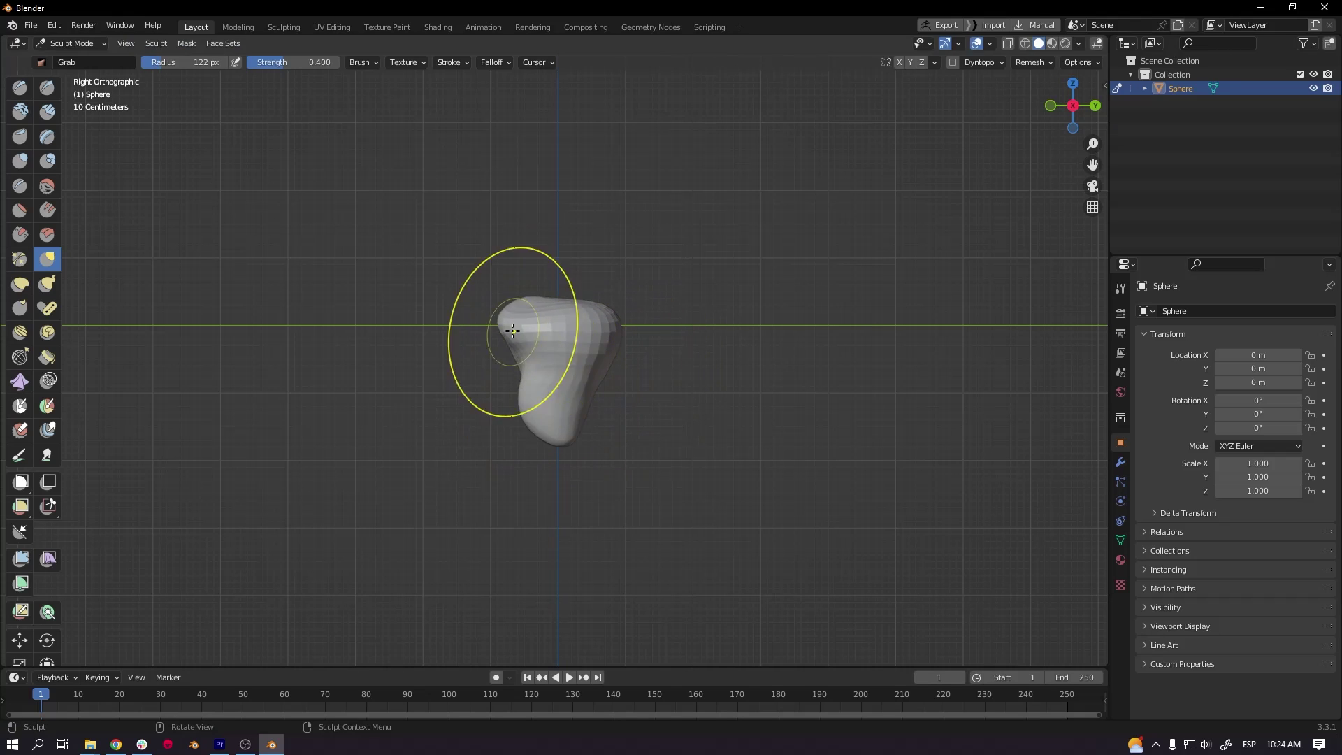
left_click_drag(524, 328, 529, 311)
- From the back view, push the upper side inward and shift the lower part sideways with the Grab brush
mouse_move(687, 345)
middle_mouse_down()
mouse_move(663, 413)
mouse_move(656, 370)
middle_mouse_up()
key("f")
left_click(690, 332)
left_click_drag(464, 319, 556, 331)
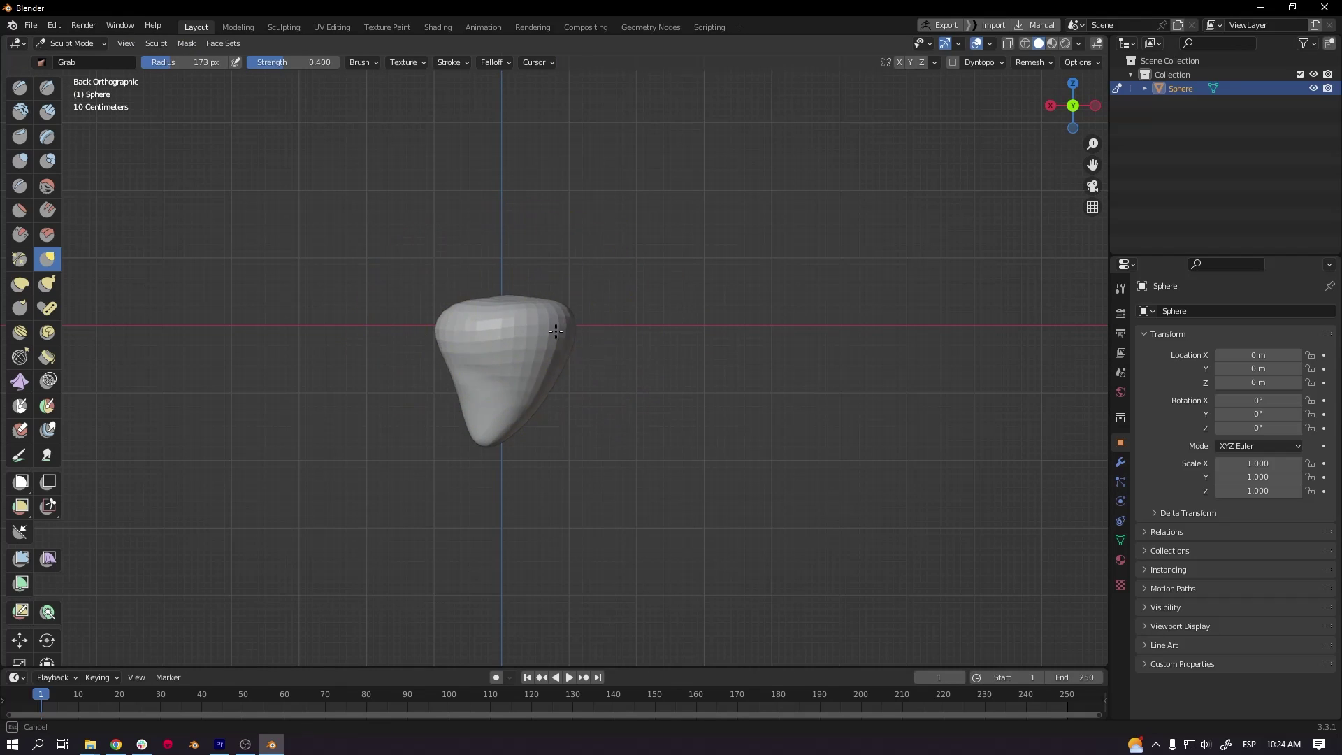
left_click_drag(542, 417, 452, 411)
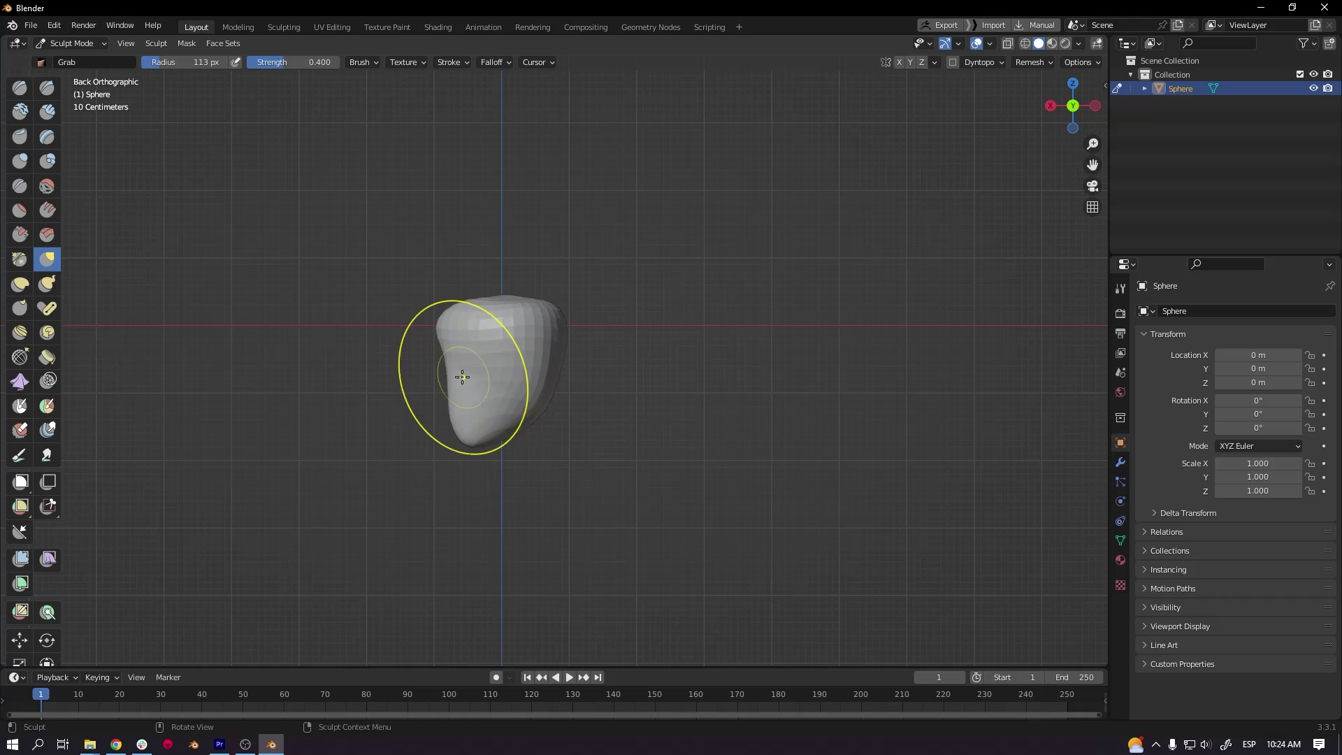
left_click_drag(463, 360, 484, 351)
- In the left view, cut the top of the rock flat and trim its upper corners with Line Project
middle_click_drag(742, 396, 688, 340, "alt")
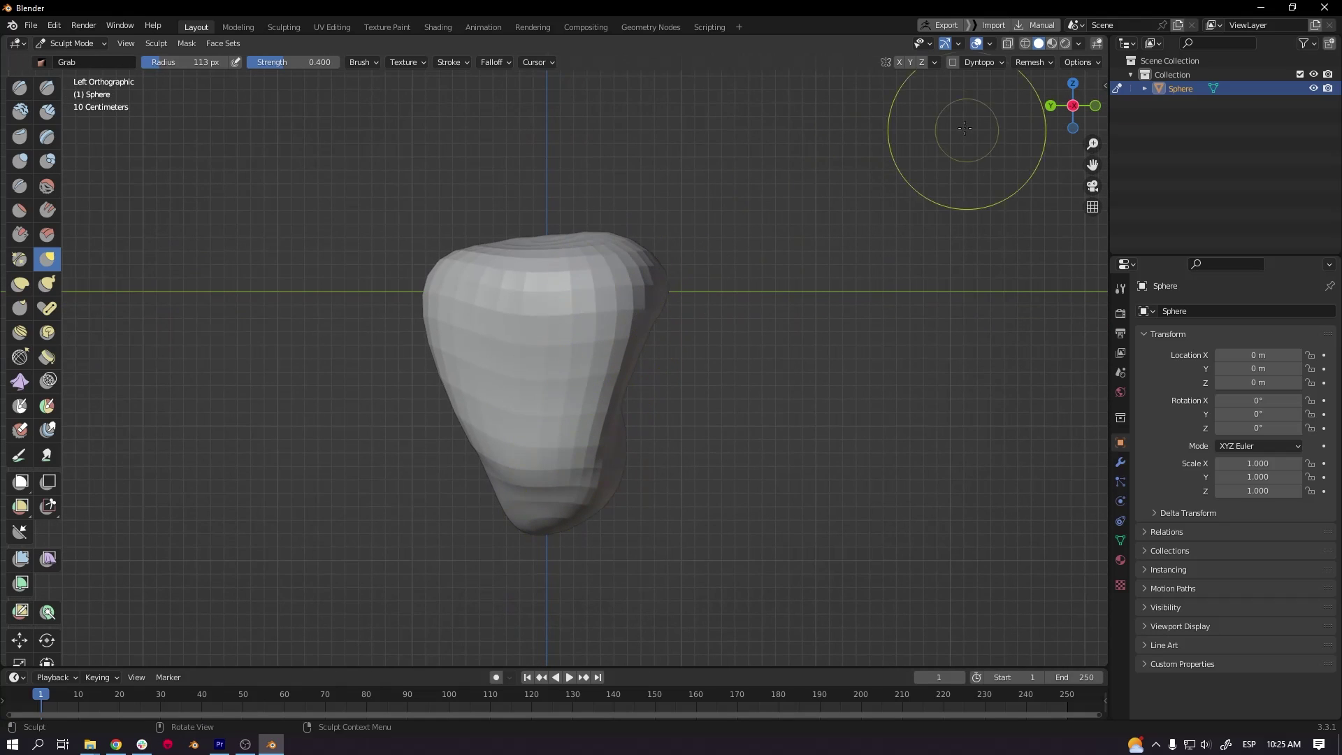
left_click(20, 532)
left_click_drag(378, 249, 330, 261)
key("ctrl+z")
left_click_drag(632, 210, 697, 381)
left_click_drag(473, 208, 434, 286)
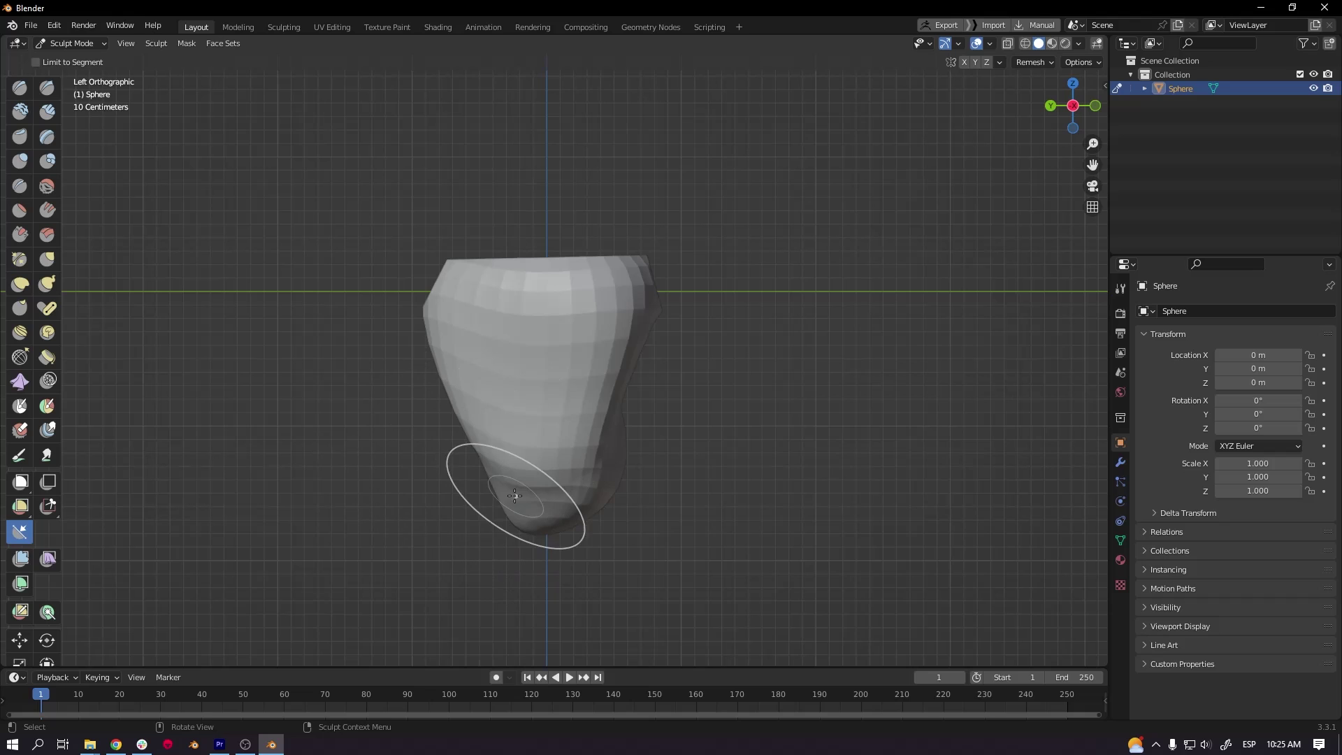
- Cut flat facets along one side and around the lower tip of the rock with Line Project
mouse_move(490, 570)
left_mouse_down()
mouse_move(632, 488)
mouse_move(732, 395)
left_mouse_up()
left_click_drag(413, 252, 454, 441)
left_click_drag(399, 324, 550, 580)
left_click_drag(470, 549, 685, 469)
- In the front view, slice both upper corners and the lower side of the rock with Line Project
middle_click_drag(703, 467, 623, 455, "alt")
left_click_drag(567, 230, 523, 344)
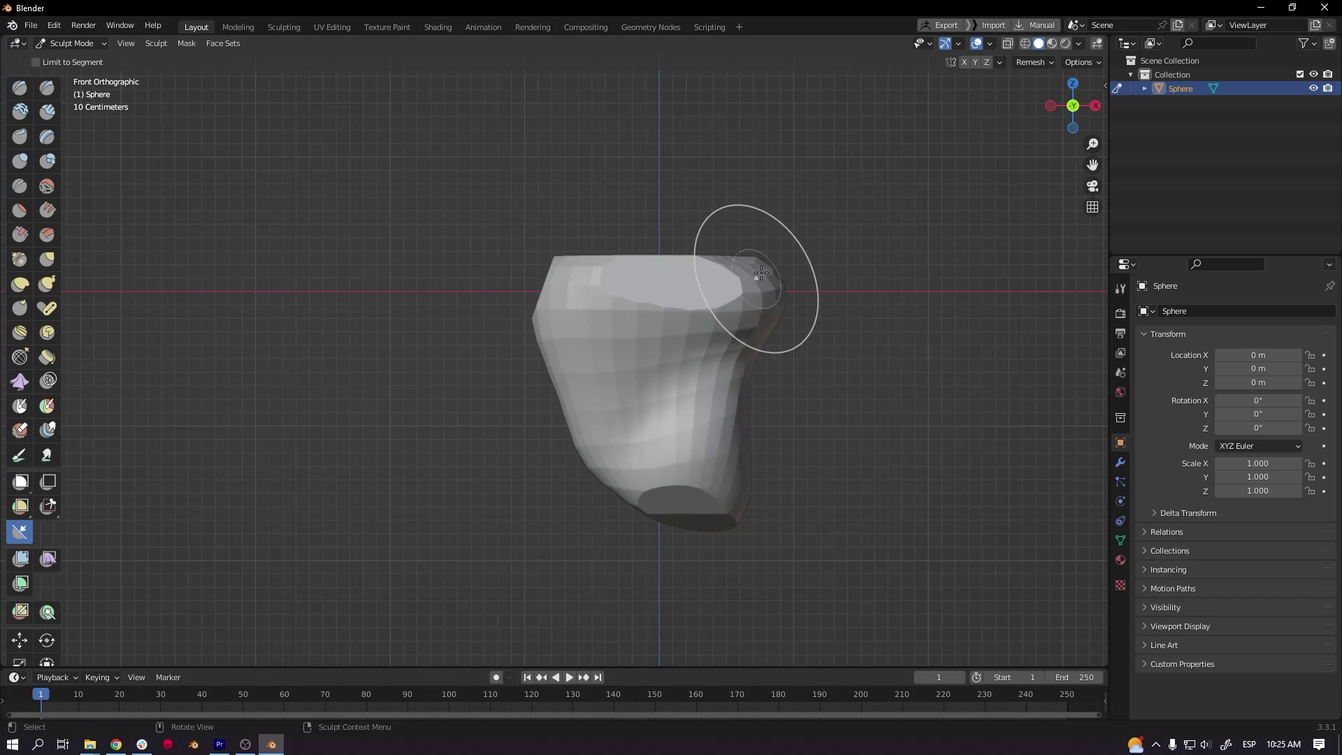
left_click_drag(806, 363, 736, 194)
left_click_drag(704, 576, 771, 396)
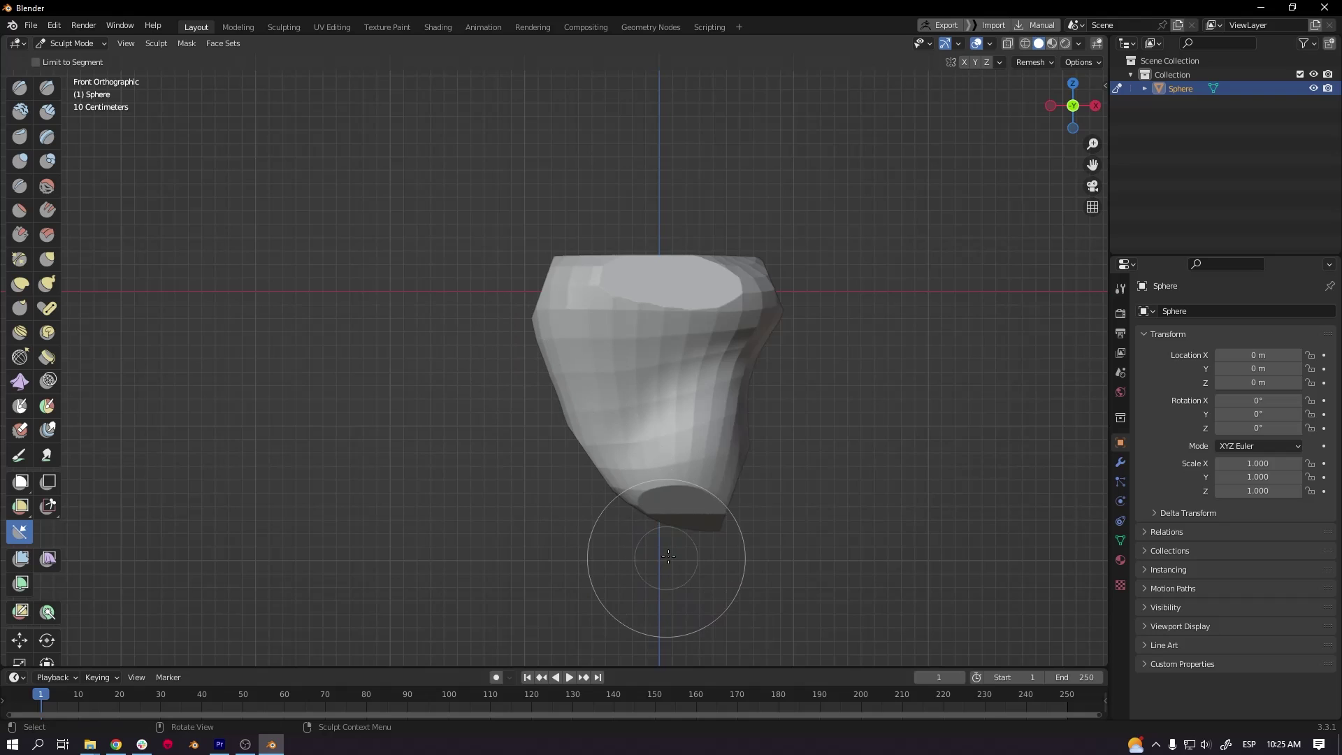
- Cut angled facets into the rock's upper rim and lower side with Line Project from oblique views
middle_click_drag(854, 380, 674, 345, "alt")
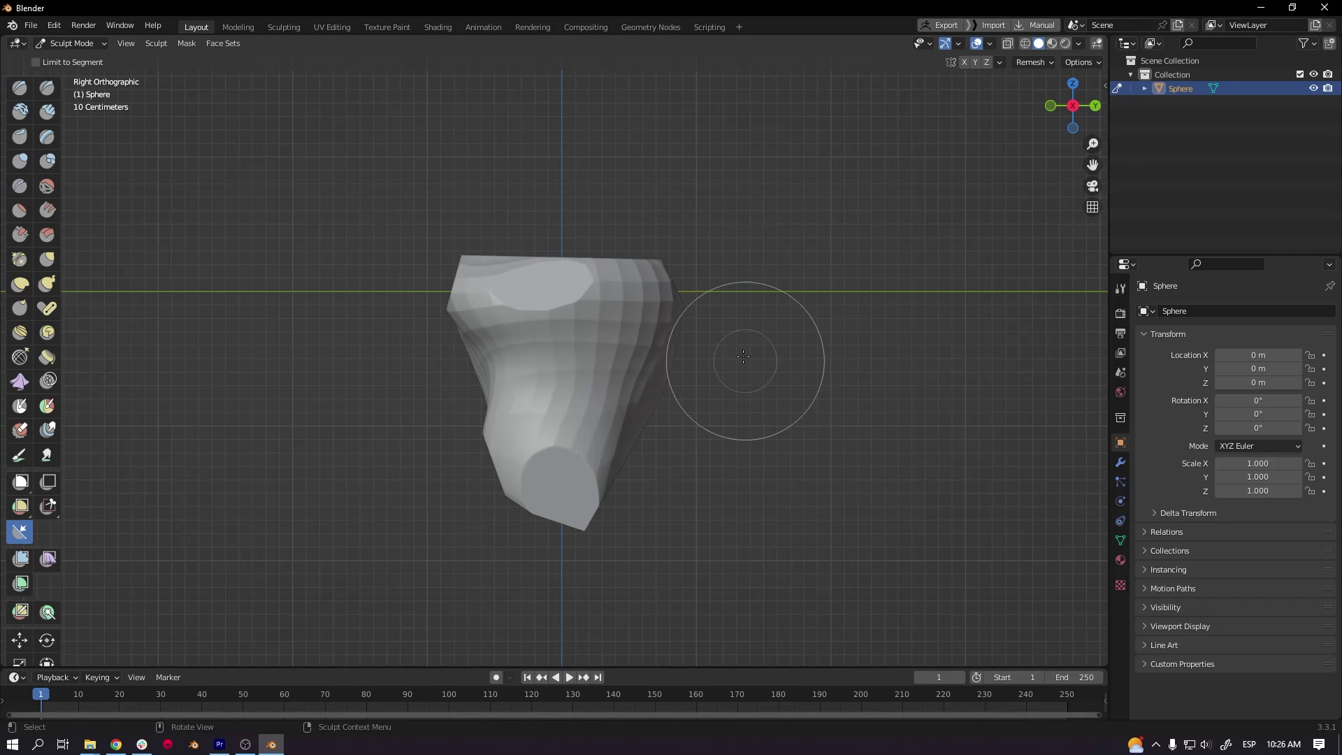
middle_click_drag(435, 345, 435, 168)
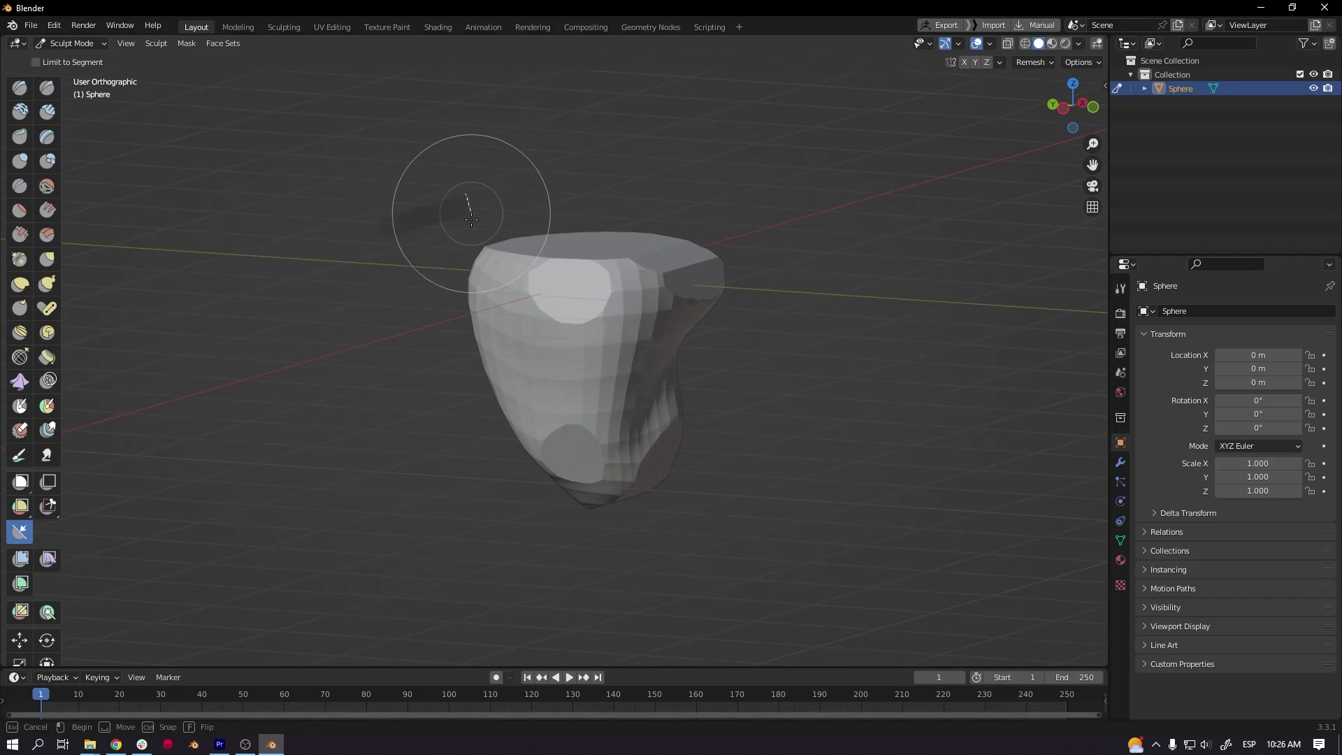
left_click_drag(495, 210, 482, 419)
middle_click_drag(614, 489, 528, 434)
left_click_drag(497, 385, 607, 559)
- Bevel the remaining rounded upper corners of the rock with two more Line Project cuts
mouse_move(740, 440)
middle_mouse_down()
mouse_move(776, 427)
mouse_move(664, 428)
mouse_move(462, 481)
middle_mouse_up()
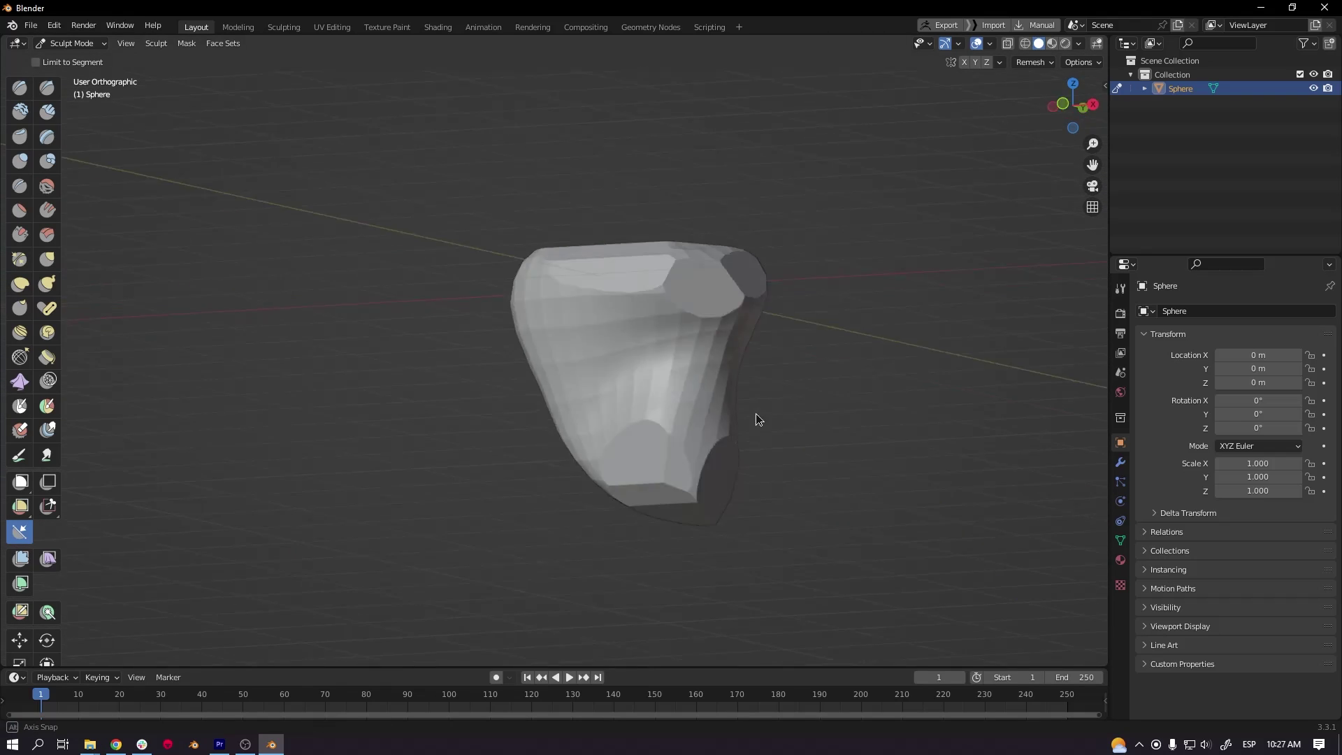
middle_click_drag(756, 414, 790, 419)
left_click_drag(571, 218, 489, 350)
middle_click_drag(630, 406, 577, 410)
left_click_drag(549, 223, 502, 357)
- Scrape the edges between the upper facets with the Scrape/Peaks brush, using radii of 192 px and 63 px
mouse_move(666, 414)
middle_mouse_down()
mouse_move(450, 354)
mouse_move(464, 329)
mouse_move(495, 428)
mouse_move(300, 336)
mouse_move(389, 375)
mouse_move(639, 420)
mouse_move(623, 413)
mouse_move(563, 480)
mouse_move(788, 435)
mouse_move(691, 413)
middle_mouse_up()
middle_click_drag(516, 392, 653, 375, "shift")
key("shift+t")
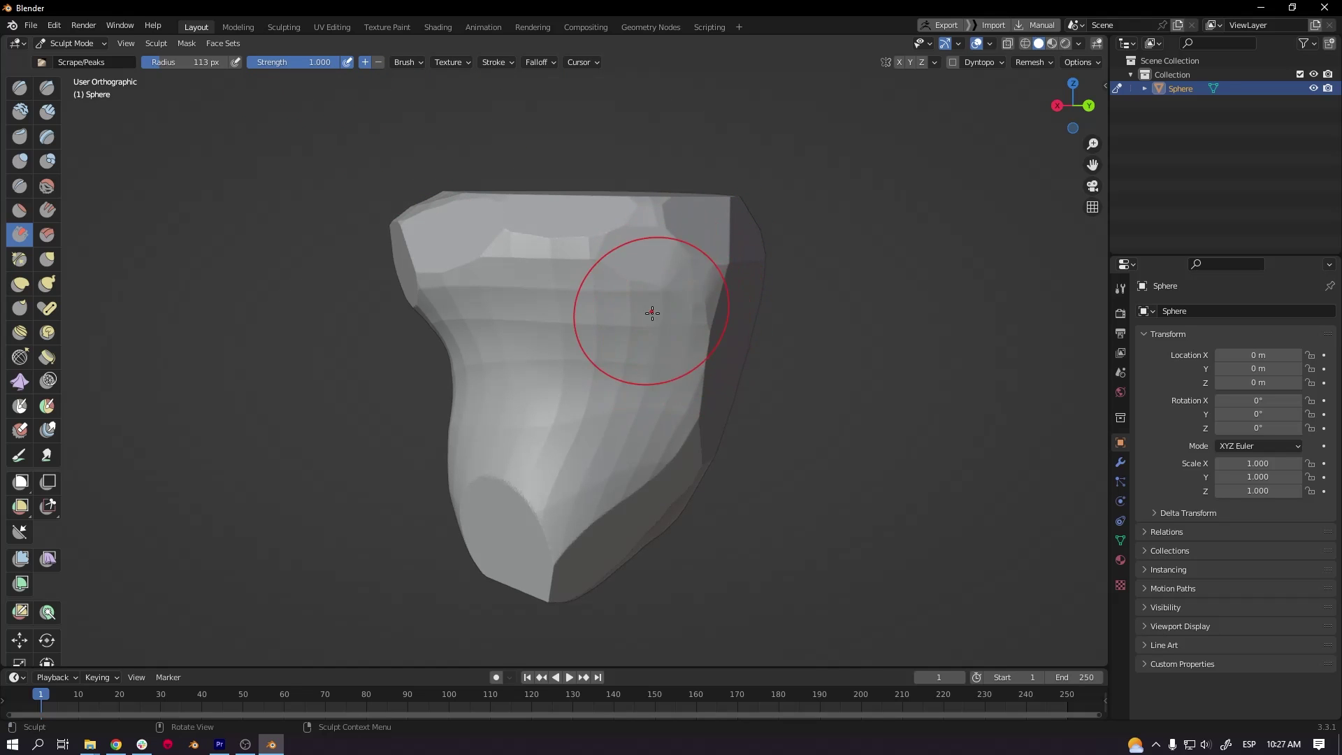
key("f")
left_click(776, 390)
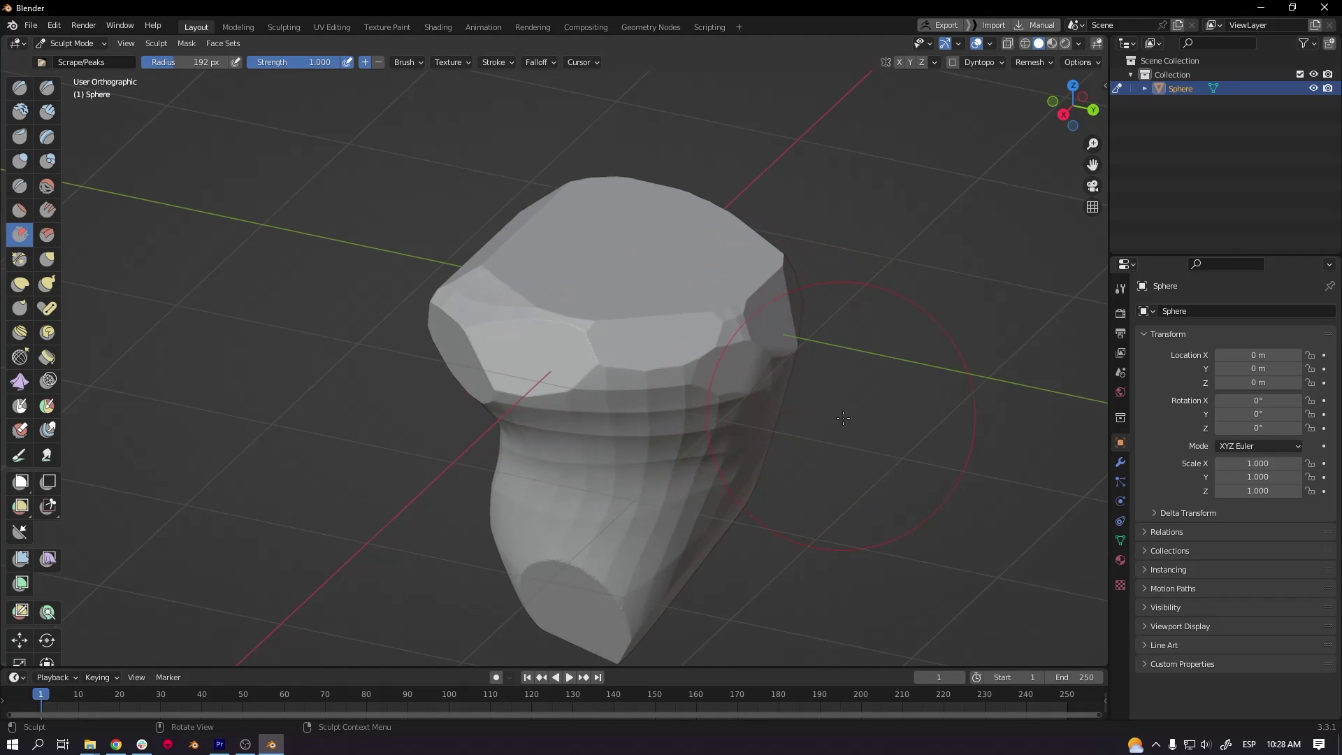
middle_click_drag(878, 440, 857, 405, "ctrl")
key("f")
left_click(600, 329)
left_click_drag(599, 331, 607, 353)
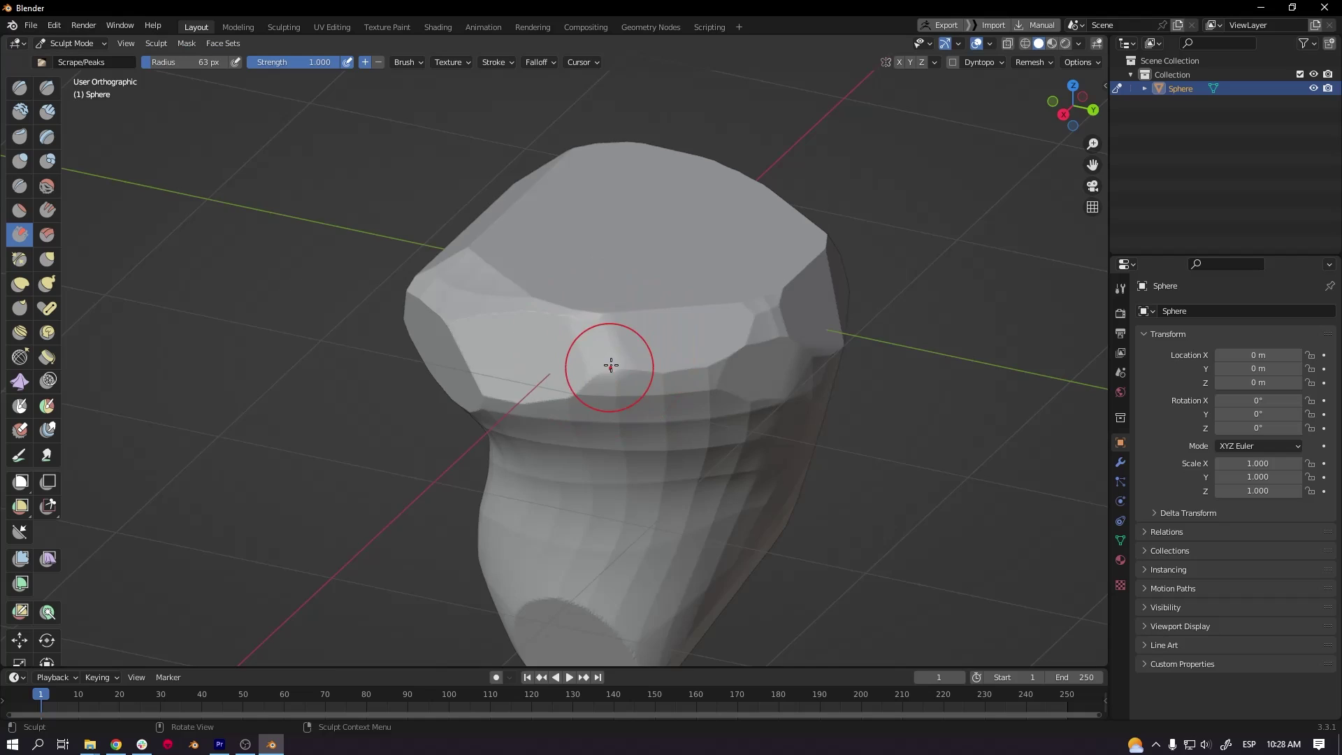
- Scrape the stepped surface of the concave side into smoother planes, using brush radii of 110 px and 65 px
middle_click_drag(611, 365, 702, 279)
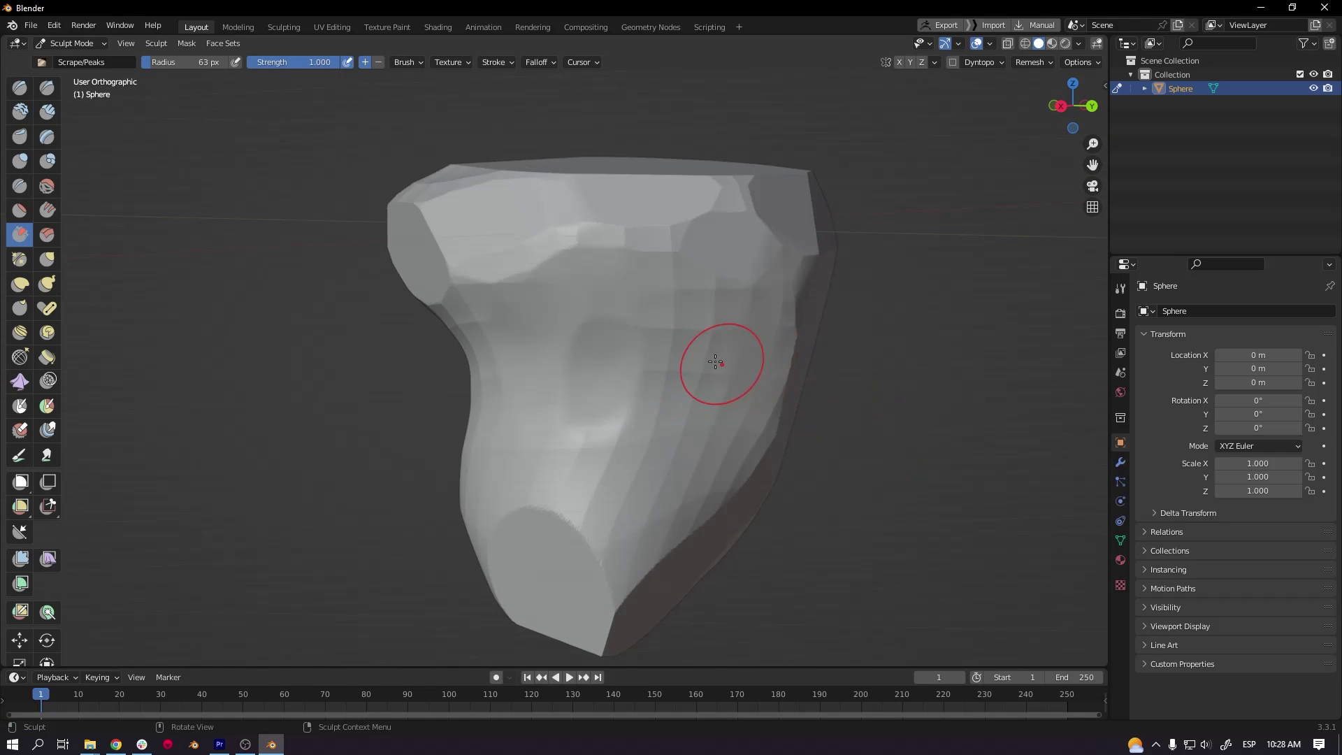
mouse_move(721, 363)
left_mouse_down()
mouse_move(669, 390)
mouse_move(616, 301)
left_mouse_up()
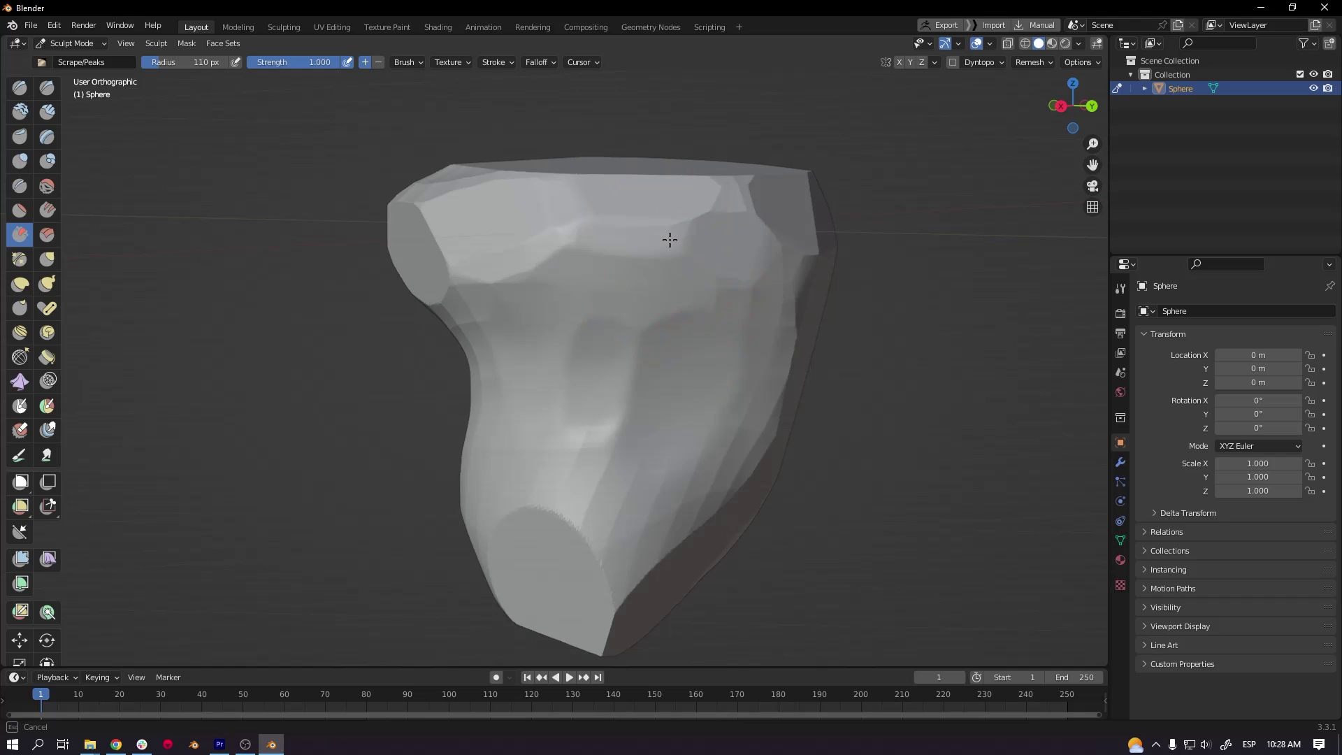
middle_click_drag(710, 232, 557, 390)
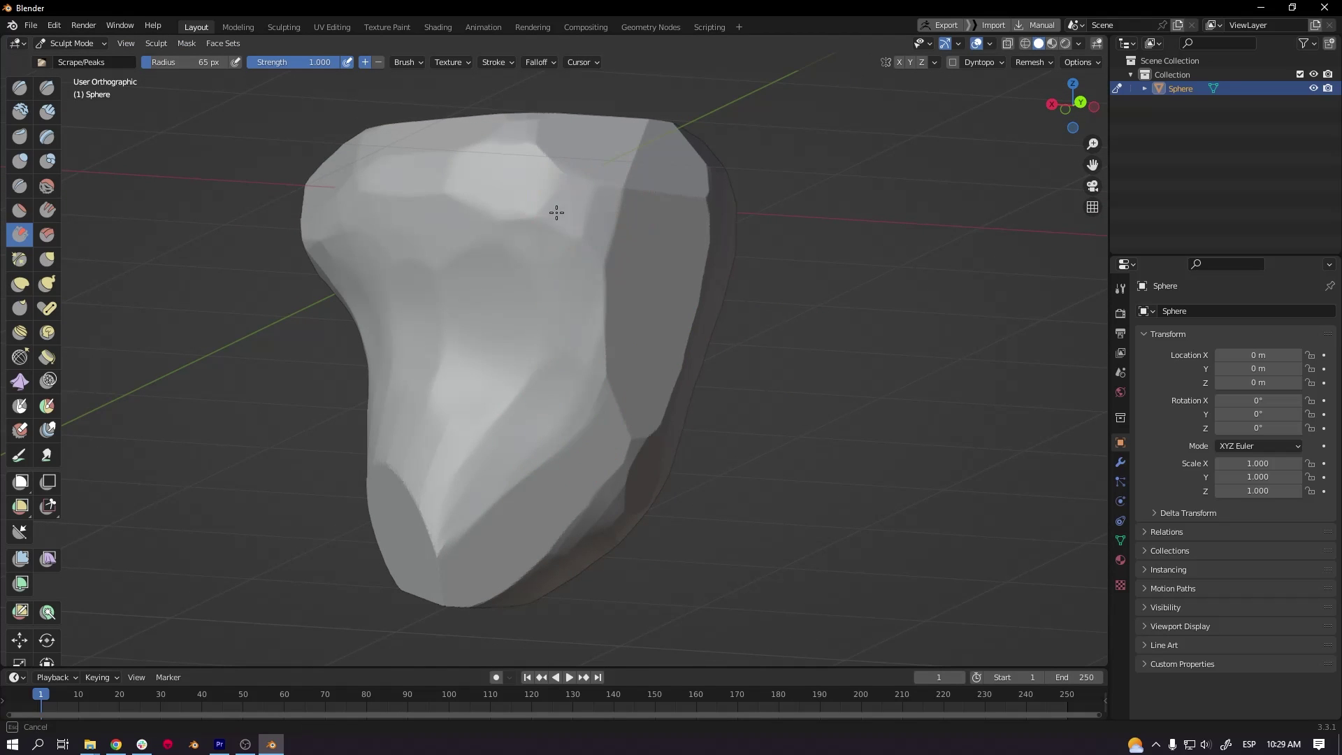
middle_click_drag(557, 213, 636, 284)
middle_click_drag(478, 476, 553, 419)
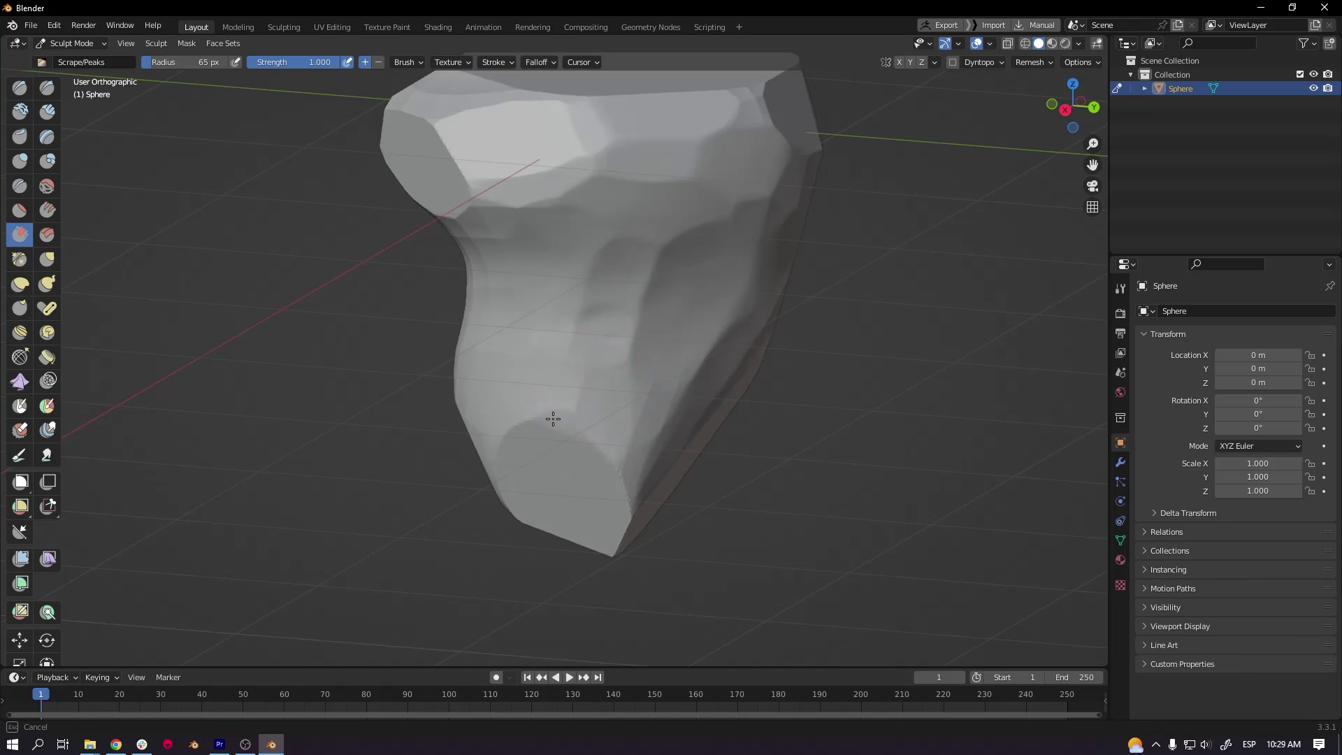
middle_click_drag(609, 458, 754, 330)
- Scrape the gridded surface on the opposite side into broad planes with a 137 px brush radius
mouse_move(718, 371)
middle_mouse_down()
mouse_move(683, 430)
mouse_move(582, 412)
mouse_move(749, 511)
mouse_move(651, 347)
mouse_move(672, 344)
mouse_move(773, 447)
mouse_move(874, 430)
middle_mouse_up()
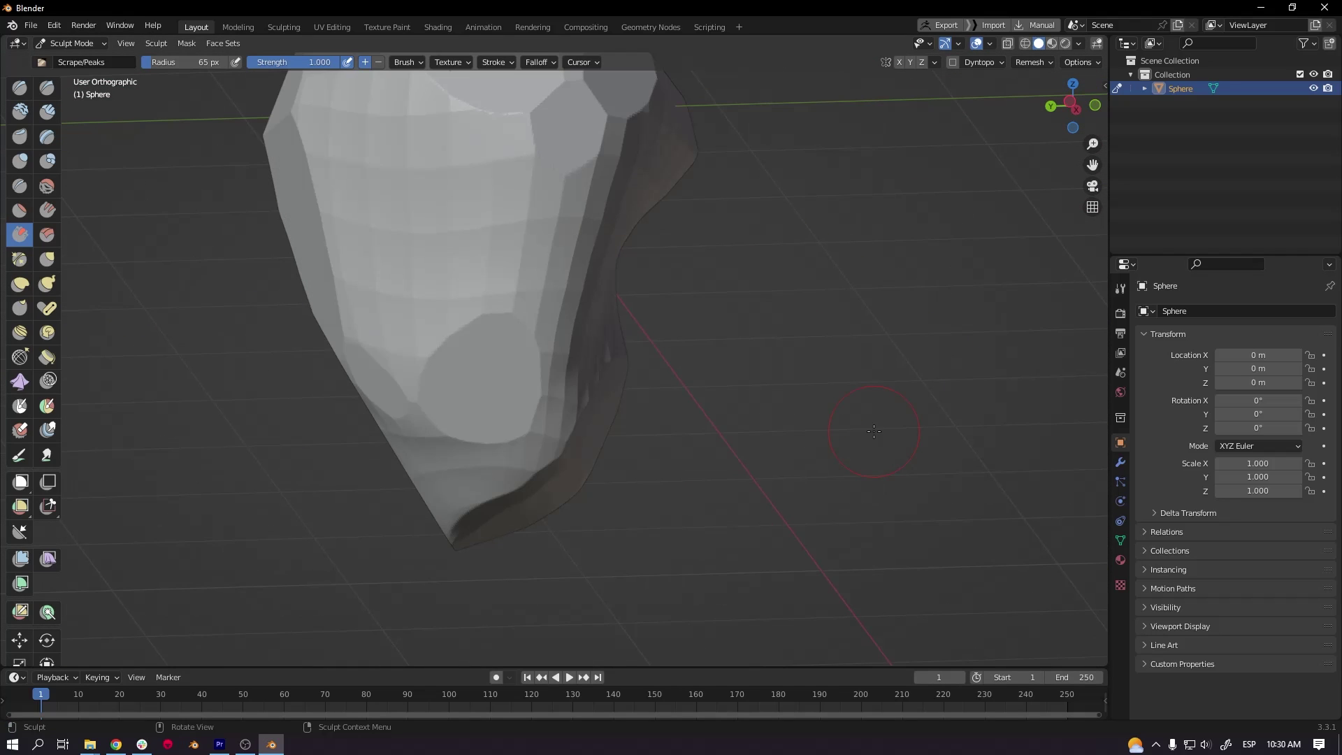
middle_click_drag(755, 373, 856, 430, "shift")
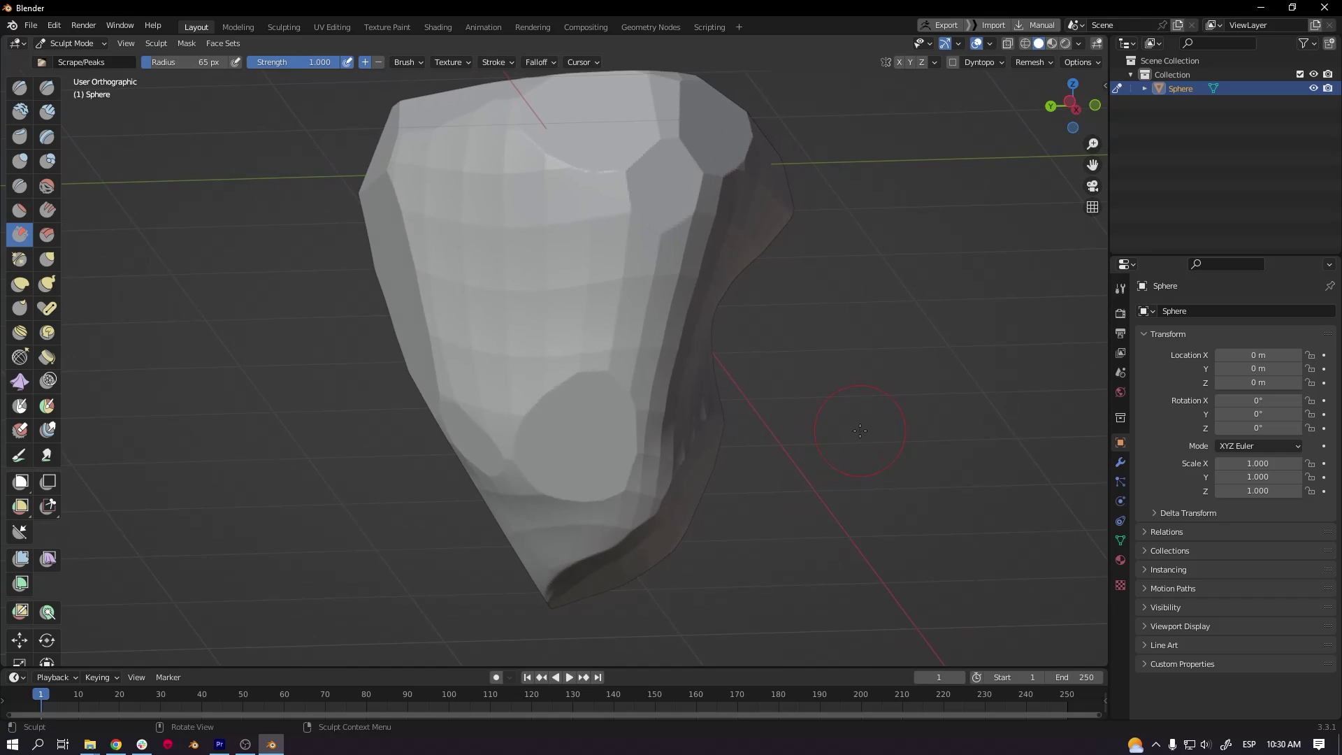
mouse_move(623, 350)
middle_mouse_down()
mouse_move(720, 328)
mouse_move(688, 342)
middle_mouse_up()
key("f")
left_click(737, 342)
mouse_move(630, 322)
left_mouse_down()
mouse_move(593, 371)
mouse_move(607, 350)
left_mouse_up()
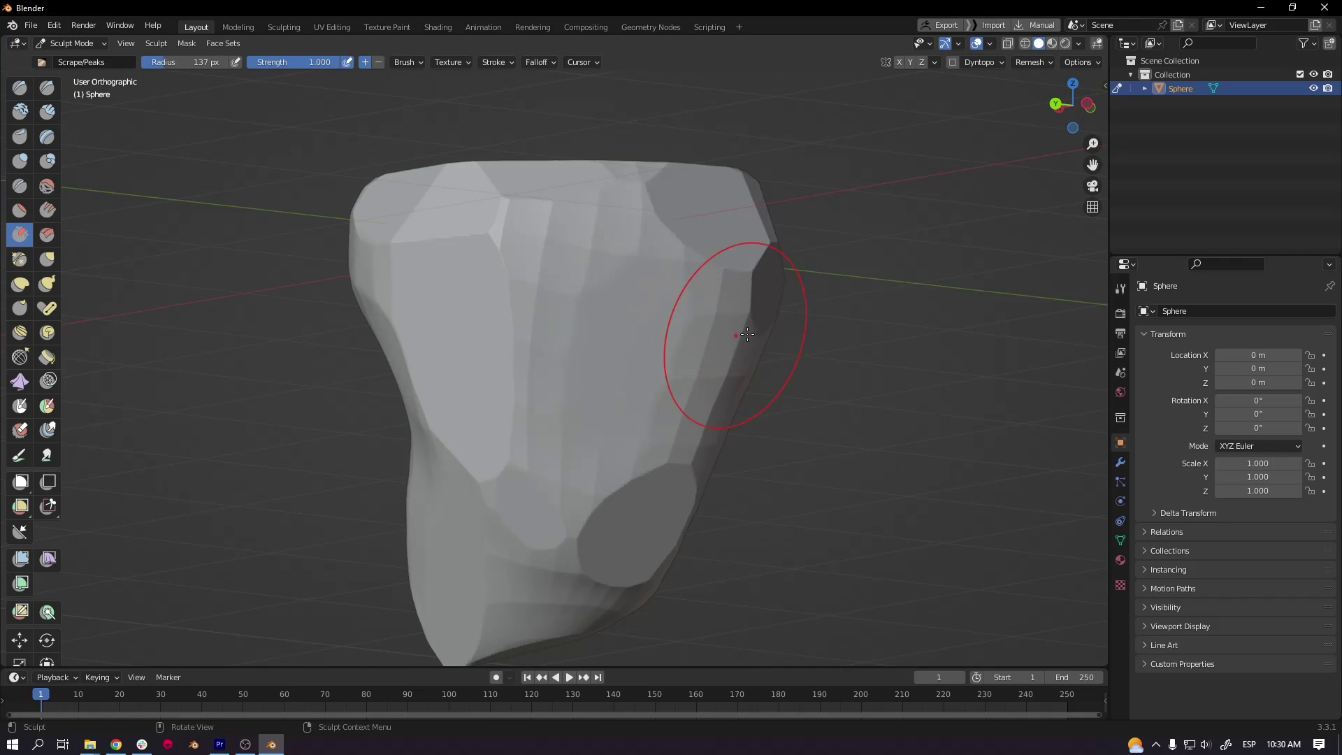
middle_click_drag(737, 336, 647, 353)
left_click_drag(640, 380, 654, 271)
- Scrape the vertical ridge and the area below the top rim with a 74 px brush radius
key("f")
left_click(603, 291)
middle_click_drag(699, 268, 650, 425)
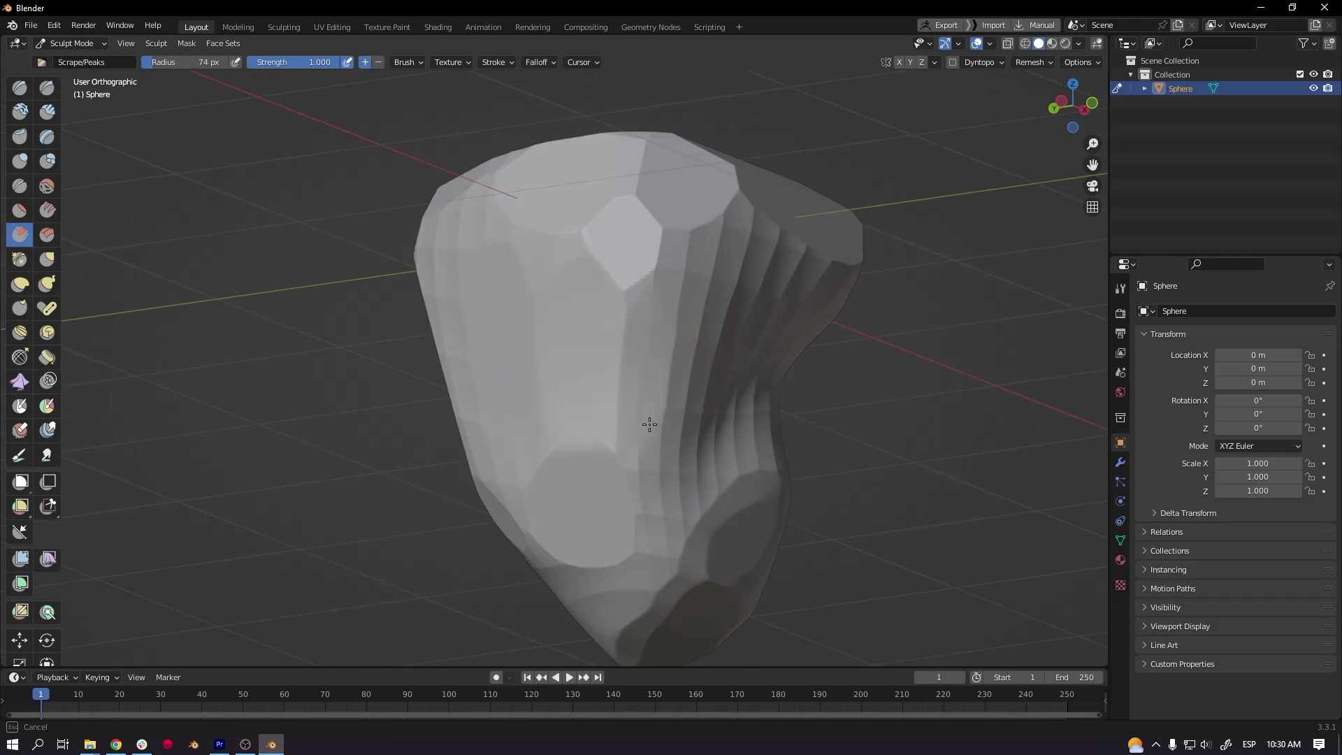
middle_click_drag(693, 368, 579, 248)
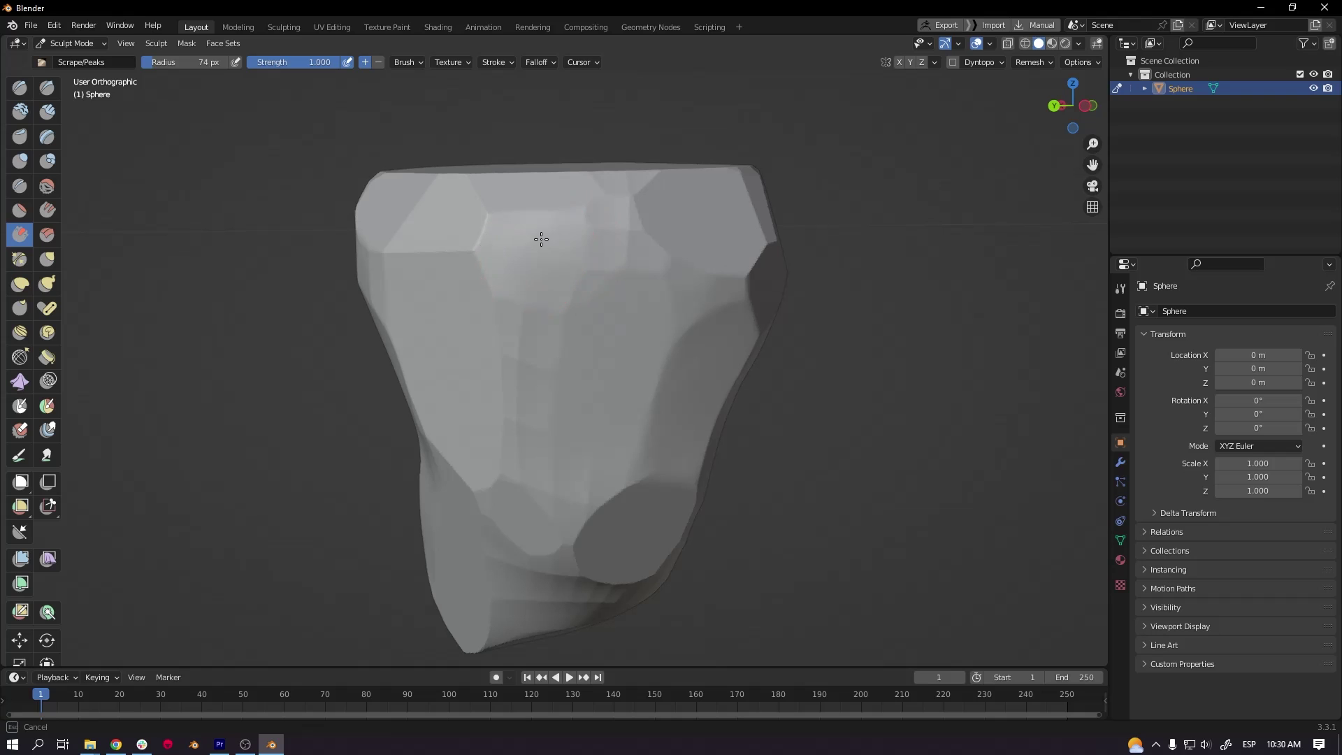
- Scrape planes into the rock's lower underside with a 53 px brush radius
mouse_move(543, 386)
middle_mouse_down()
mouse_move(821, 420)
mouse_move(554, 466)
middle_mouse_up()
middle_click_drag(496, 414, 623, 440)
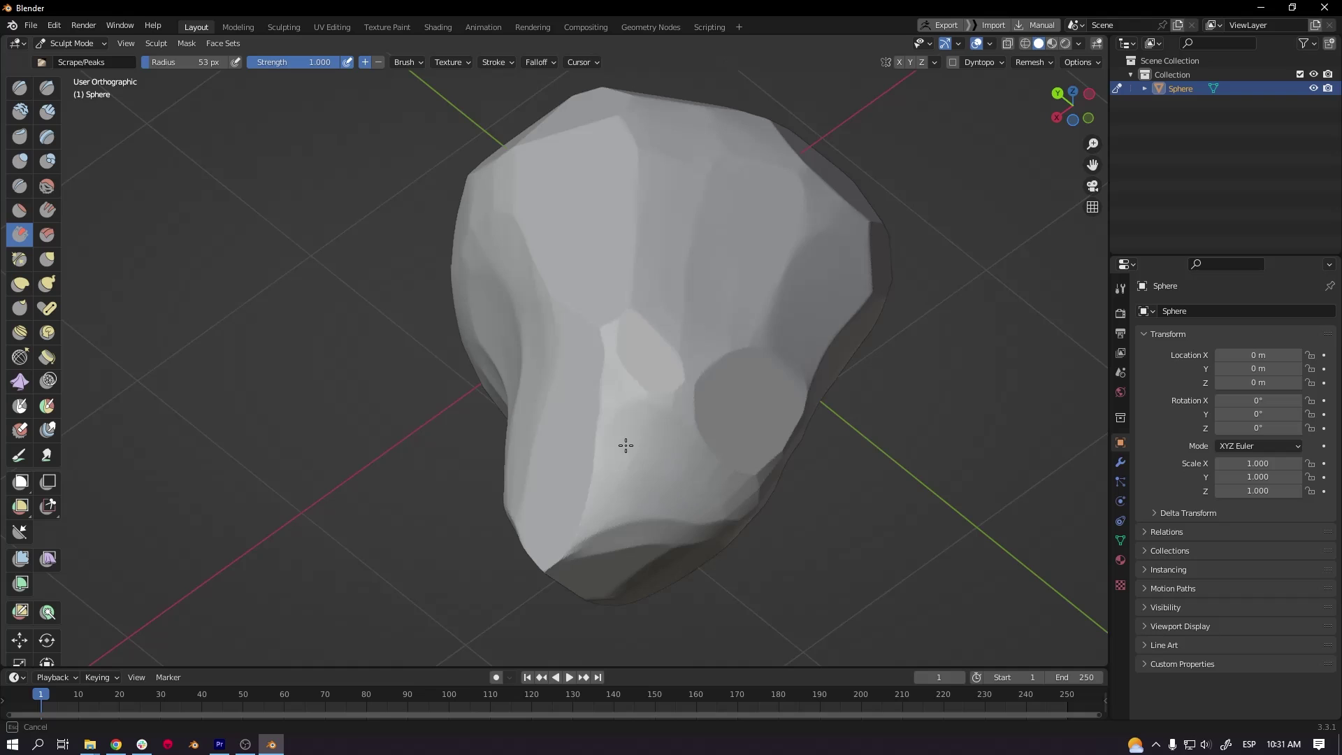
middle_click_drag(765, 442, 677, 404)
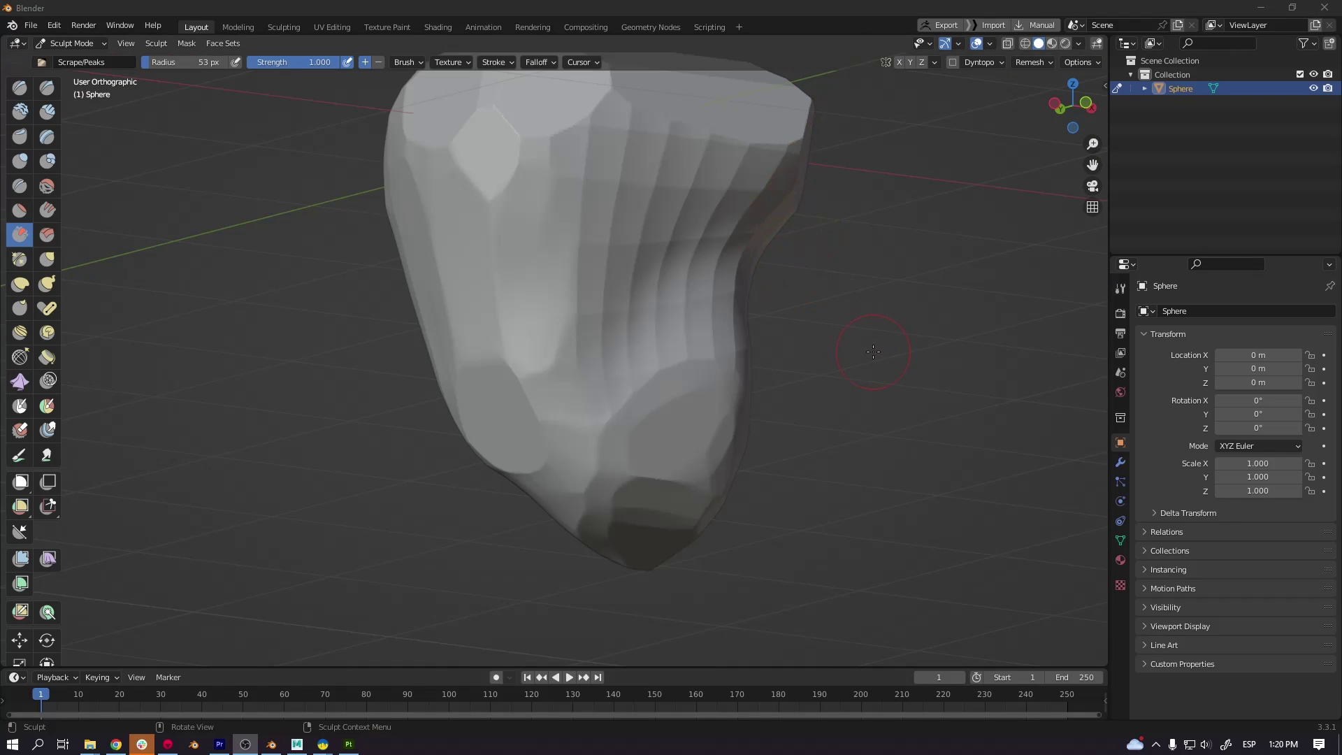
- Scrape away the vertical ridges on the rock's remaining untouched side with a resized Scrape/Peaks brush
mouse_move(880, 353)
middle_mouse_down()
mouse_move(882, 371)
mouse_move(908, 280)
mouse_move(895, 399)
middle_mouse_up()
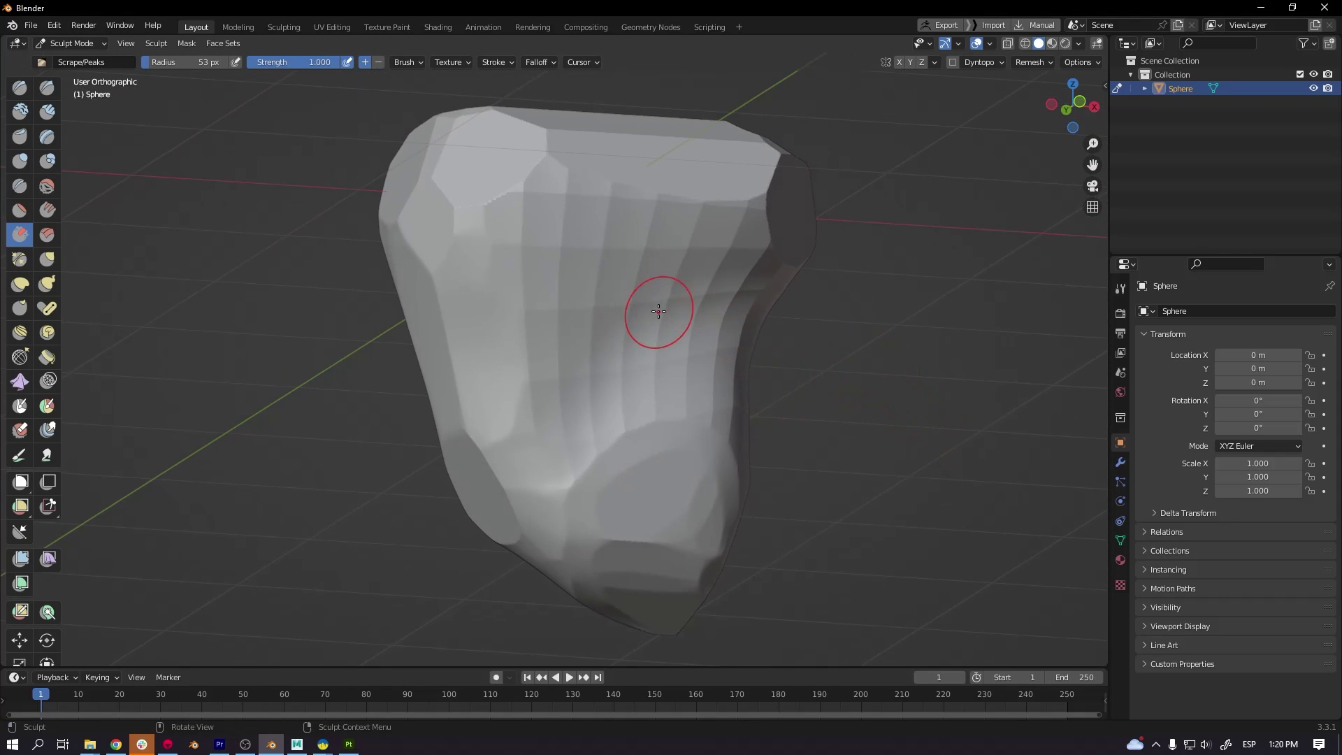
key("f")
left_click(712, 307)
left_click_drag(644, 283, 680, 312)
mouse_move(571, 234)
left_mouse_down()
mouse_move(636, 411)
mouse_move(647, 398)
mouse_move(587, 363)
mouse_move(593, 350)
mouse_move(602, 378)
left_mouse_up()
- Reduce the Scrape/Peaks brush radius to 24 px and carve a small dent into the middle of that side
key("f")
left_click(635, 389)
key("f")
left_click(602, 347)
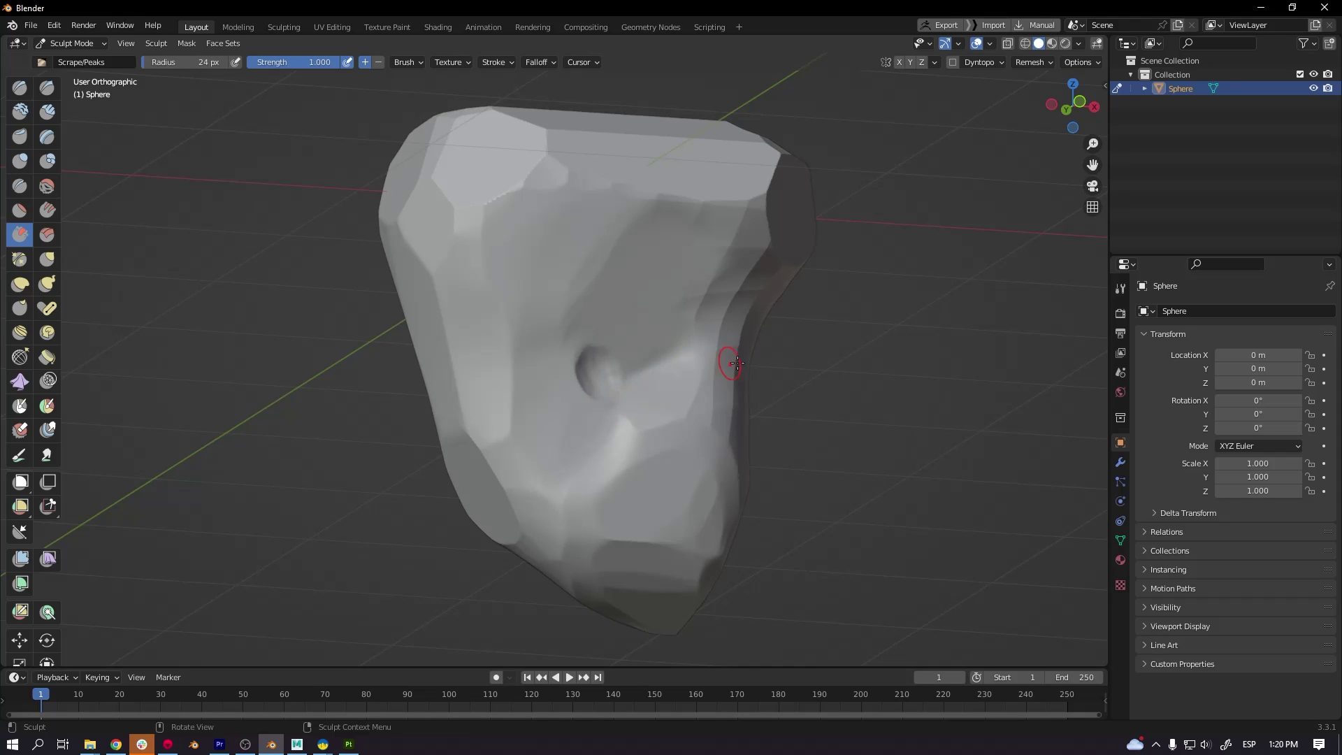
- Scrape deeper hollows into the upper part of that side with a 55 px brush radius
middle_click_drag(913, 368, 908, 377)
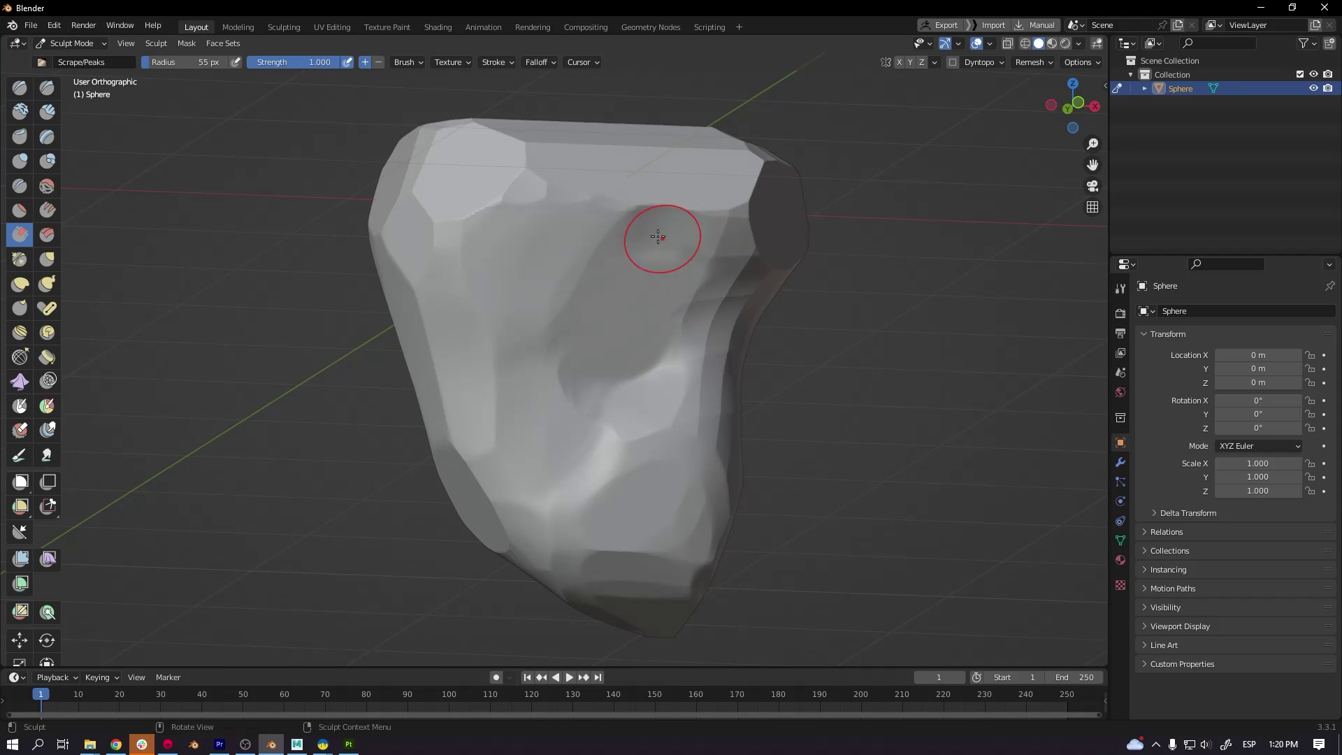
middle_click_drag(732, 257, 664, 248)
left_click_drag(599, 232, 595, 276)
left_click_drag(603, 284, 566, 359)
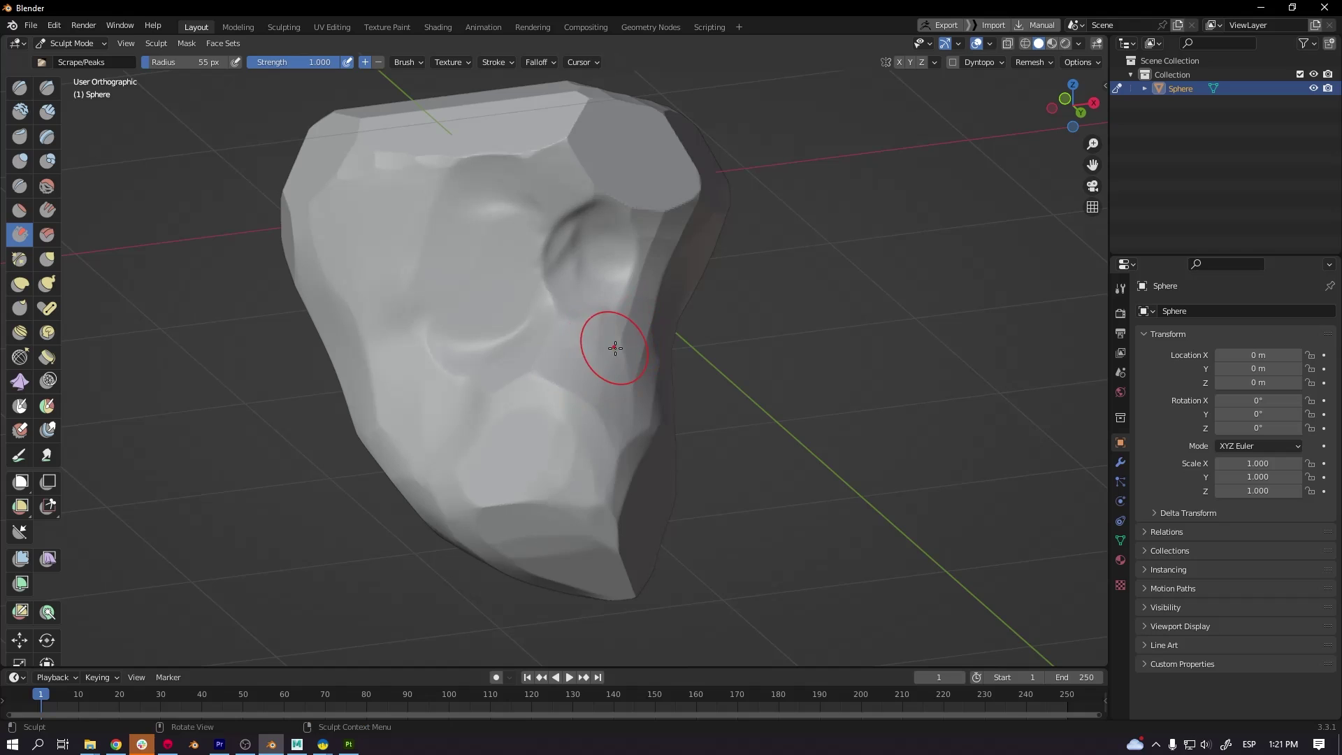
- Scrape the ridges beside the round hollow and the narrow neck beneath the overhanging top with a 55 px brush radius
mouse_move(649, 322)
left_mouse_down()
mouse_move(651, 260)
mouse_move(642, 395)
left_mouse_up()
middle_click_drag(607, 297, 549, 293)
left_click_drag(513, 259, 497, 312)
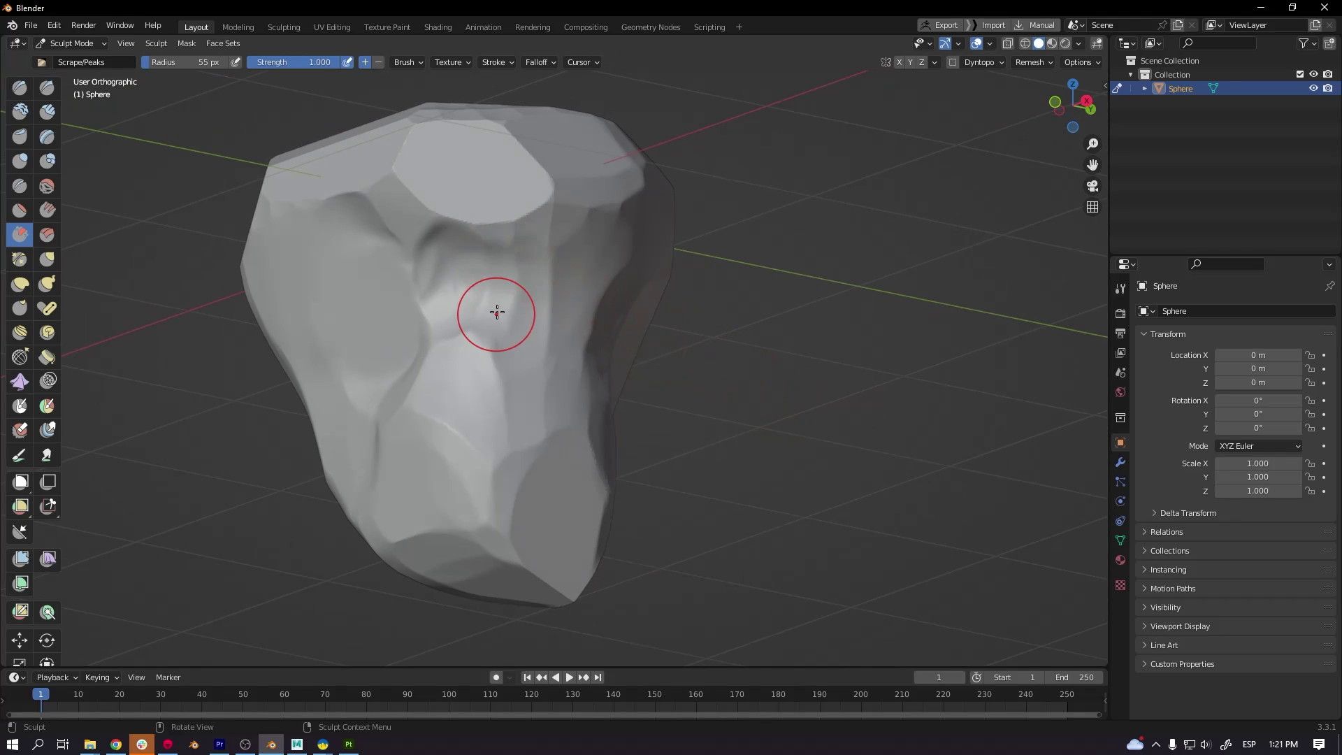
left_click_drag(536, 251, 554, 315)
mouse_move(554, 314)
middle_mouse_down()
mouse_move(476, 287)
mouse_move(465, 296)
middle_mouse_up()
left_click_drag(479, 323, 468, 382)
left_click_drag(479, 315, 434, 315)
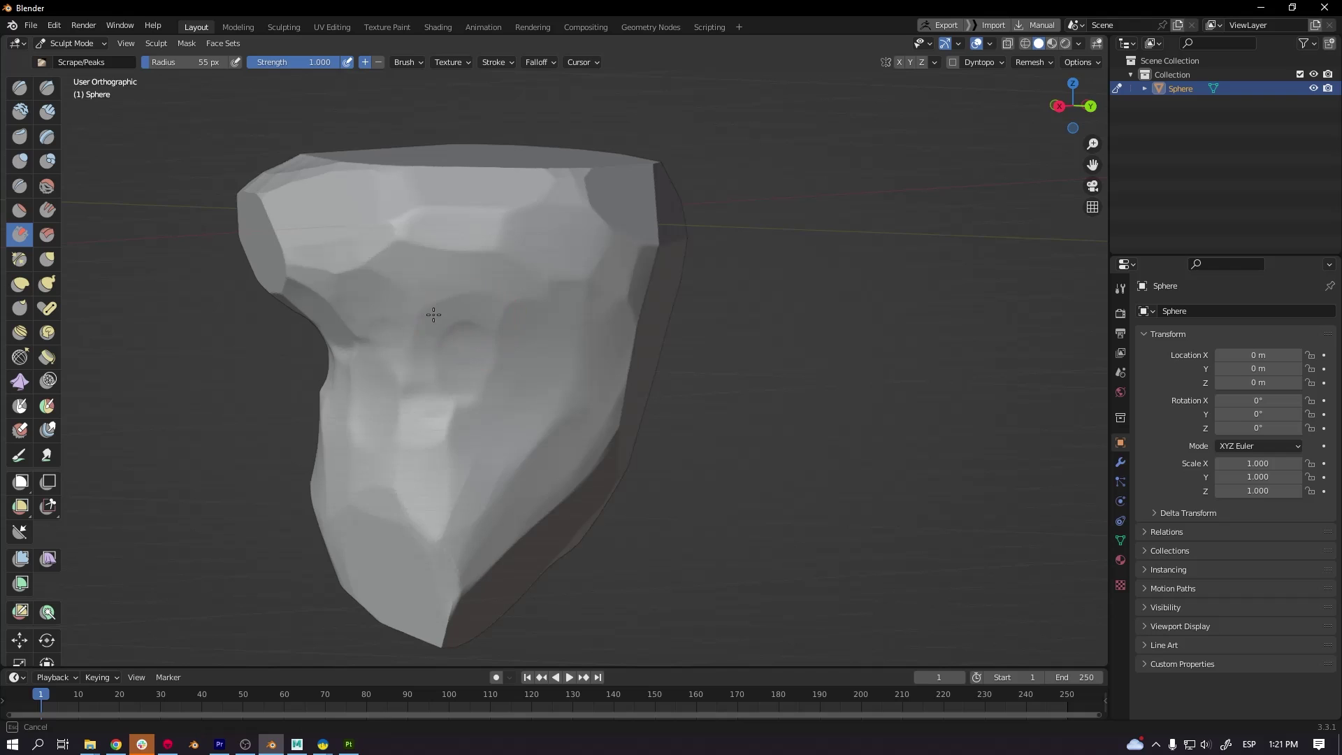
- Scrape more facets and hollows around the rock's sides with Scrape/Peaks brush radii of 47, 87 and 65 px
middle_click_drag(470, 302, 559, 294)
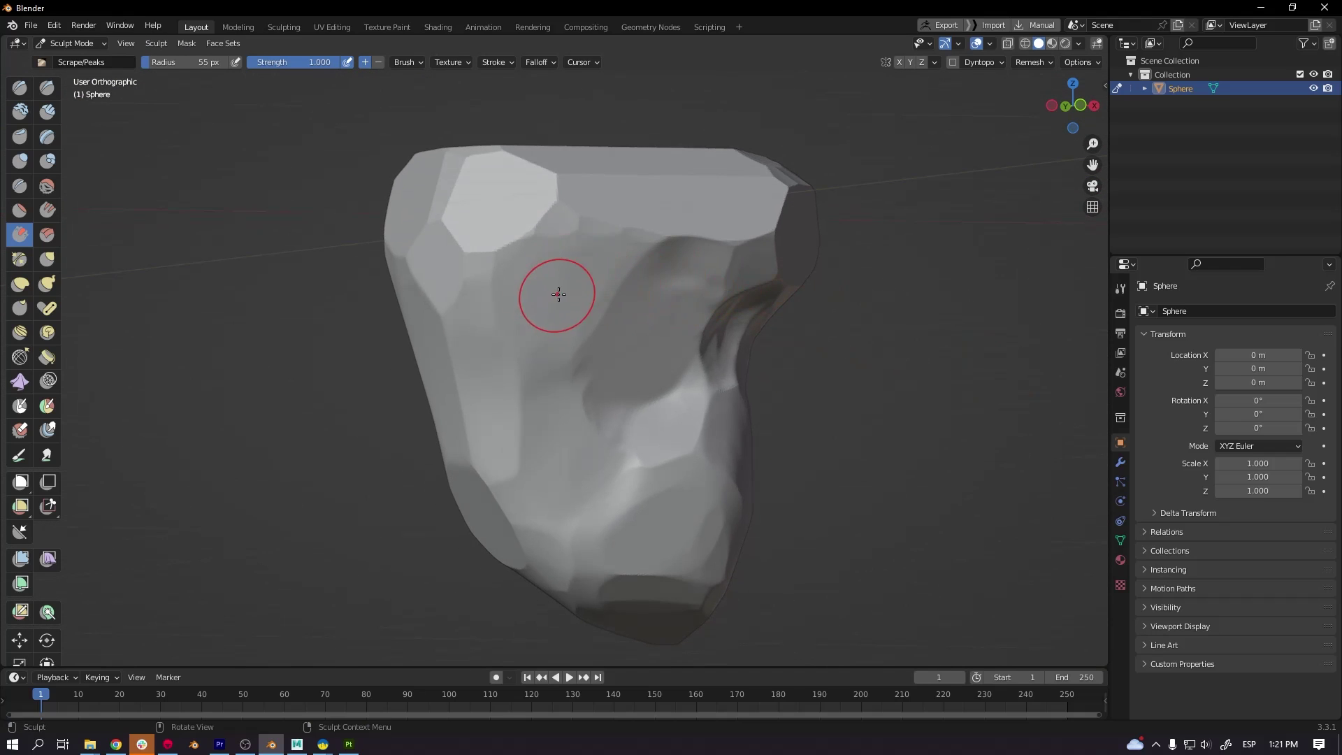
middle_click_drag(536, 414, 767, 280)
middle_click_drag(672, 297, 588, 339)
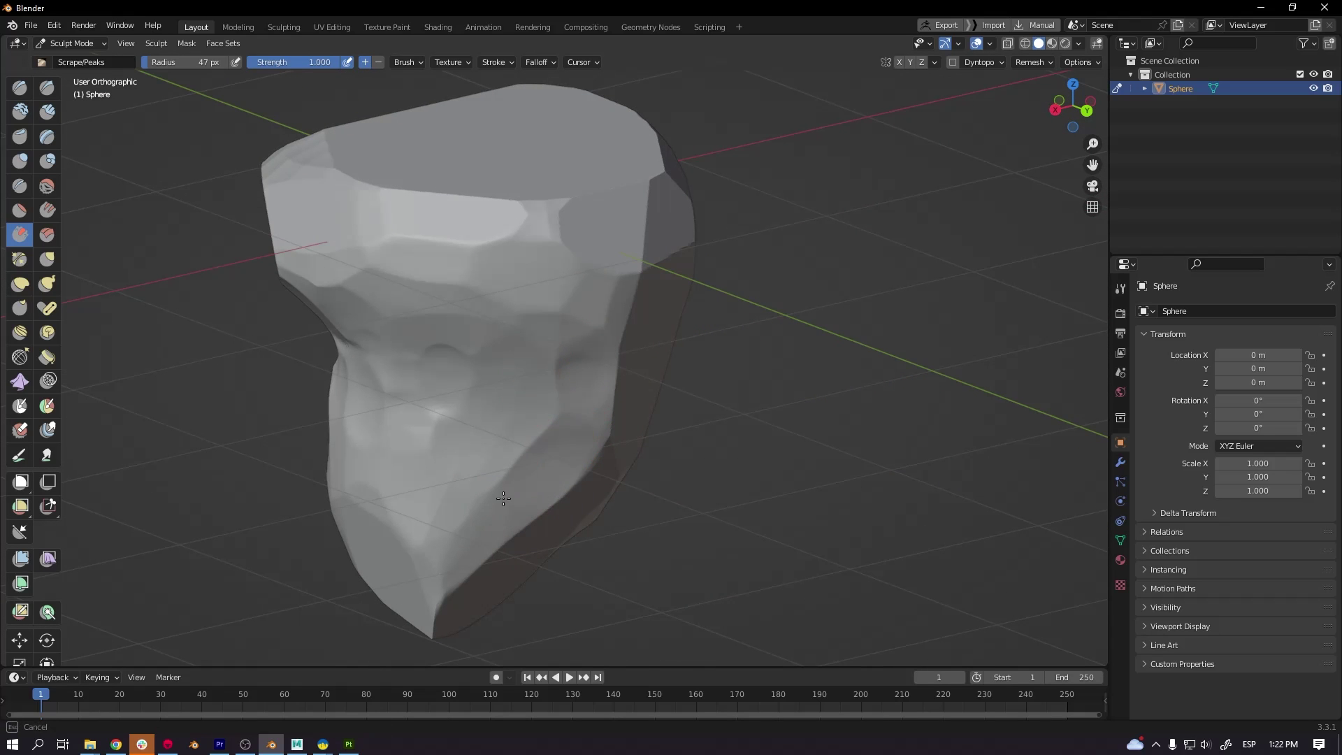
middle_click_drag(604, 339, 748, 369)
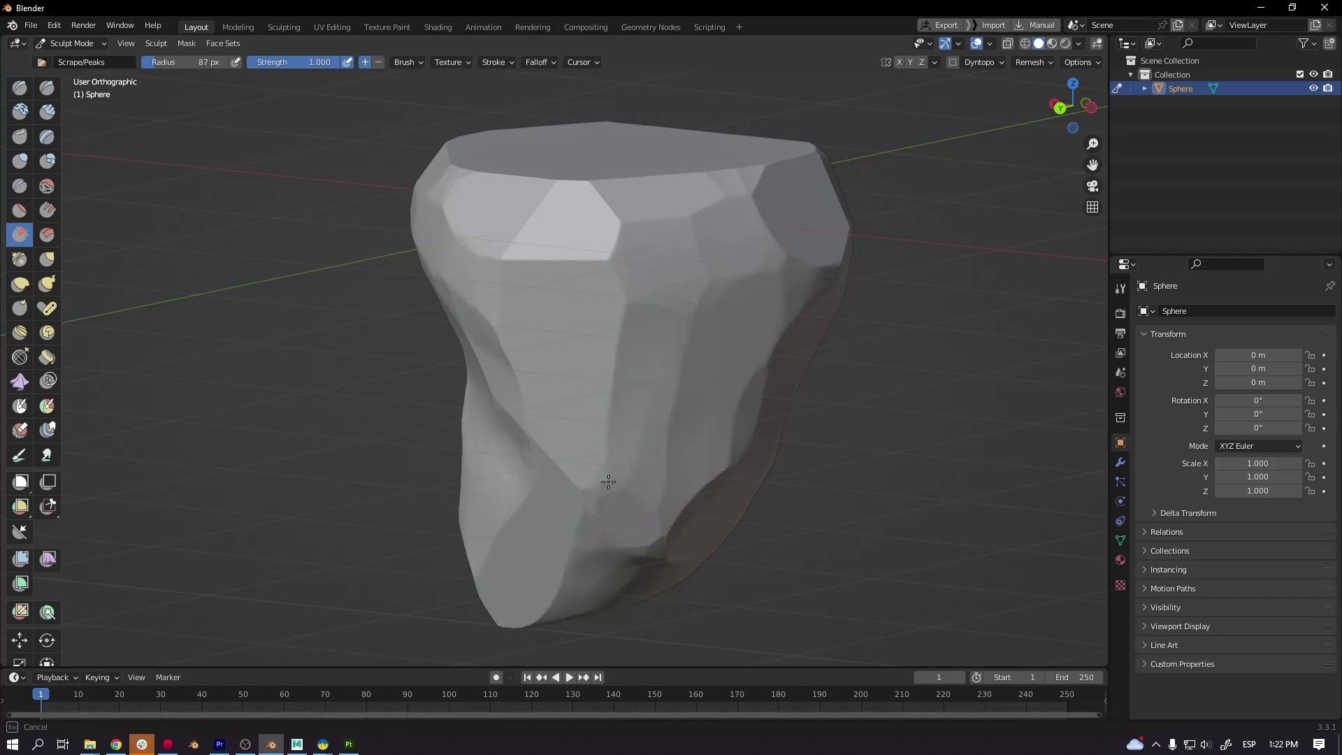
mouse_move(608, 482)
middle_mouse_down()
mouse_move(622, 338)
mouse_move(553, 475)
mouse_move(484, 560)
middle_mouse_up()
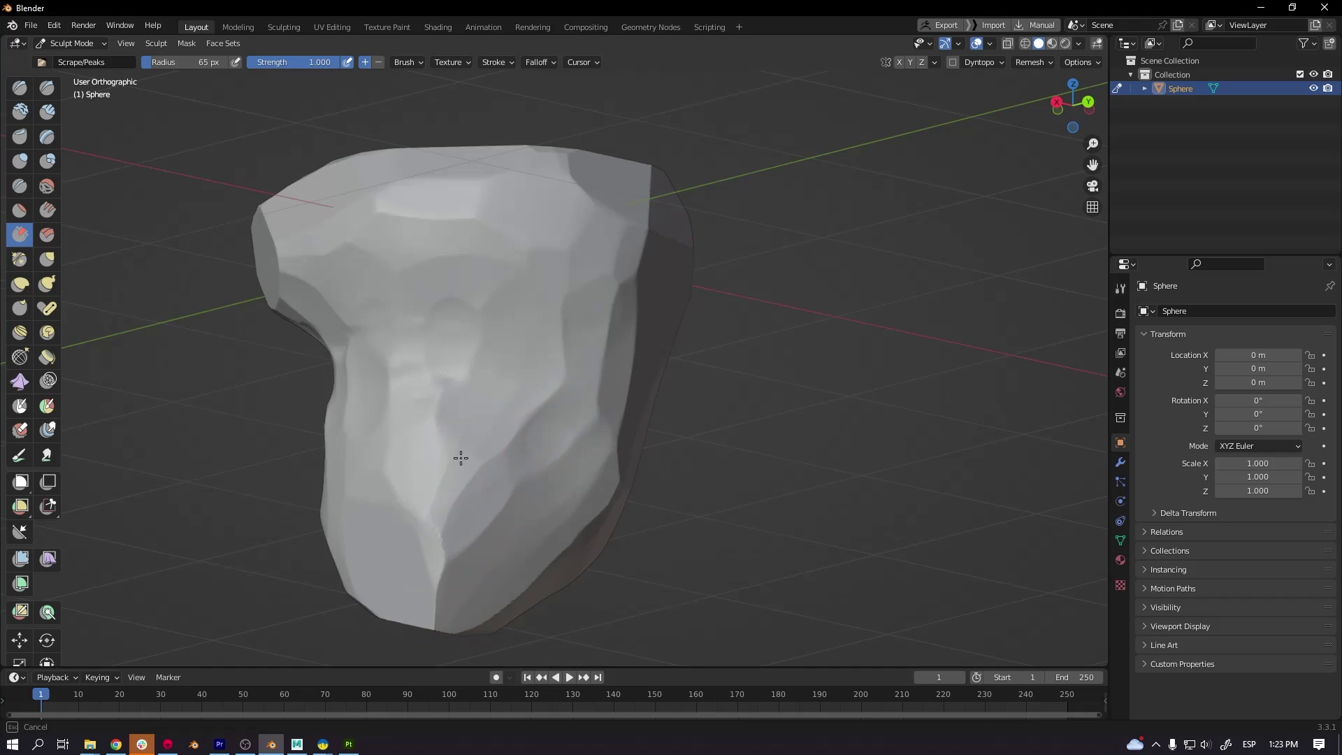
middle_click_drag(461, 458, 458, 473)
middle_click_drag(483, 386, 442, 448)
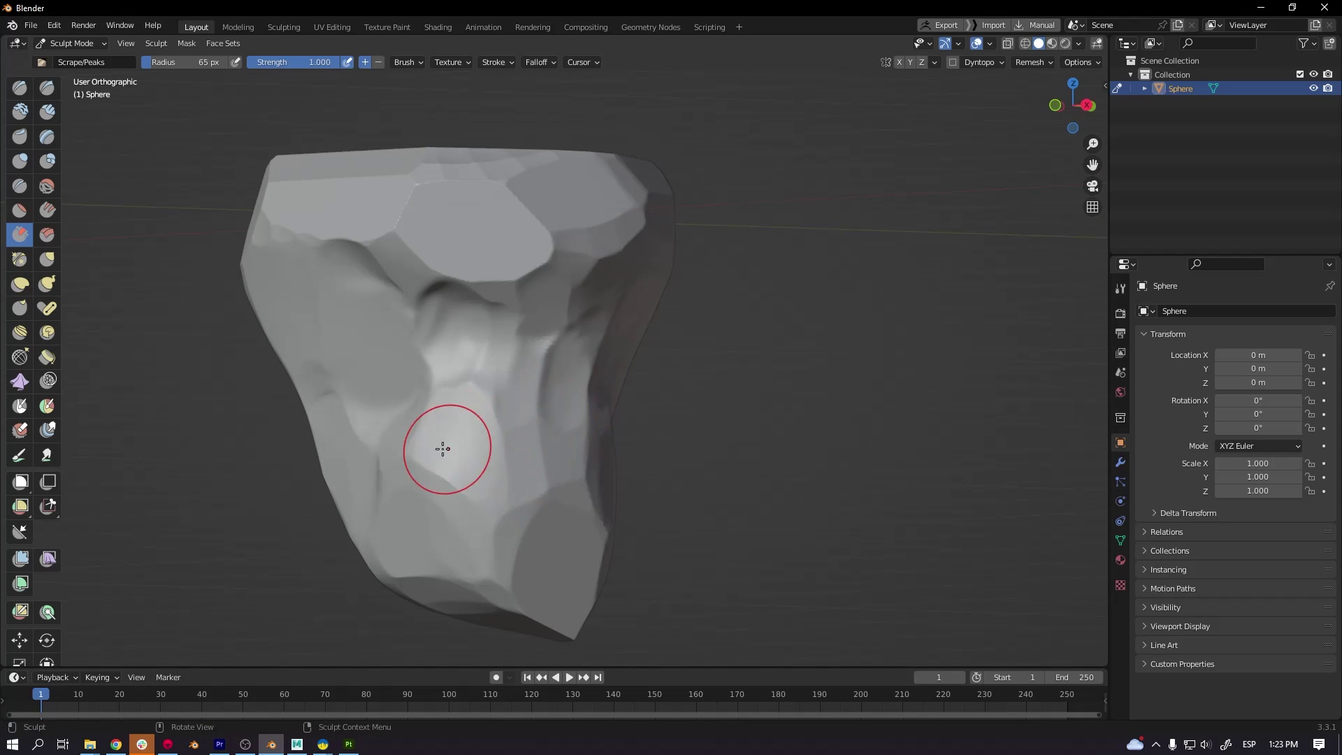
- Carve small dents below the large round hollow and refine the nearby facets with a 29 px brush radius
middle_click_drag(647, 441, 601, 375)
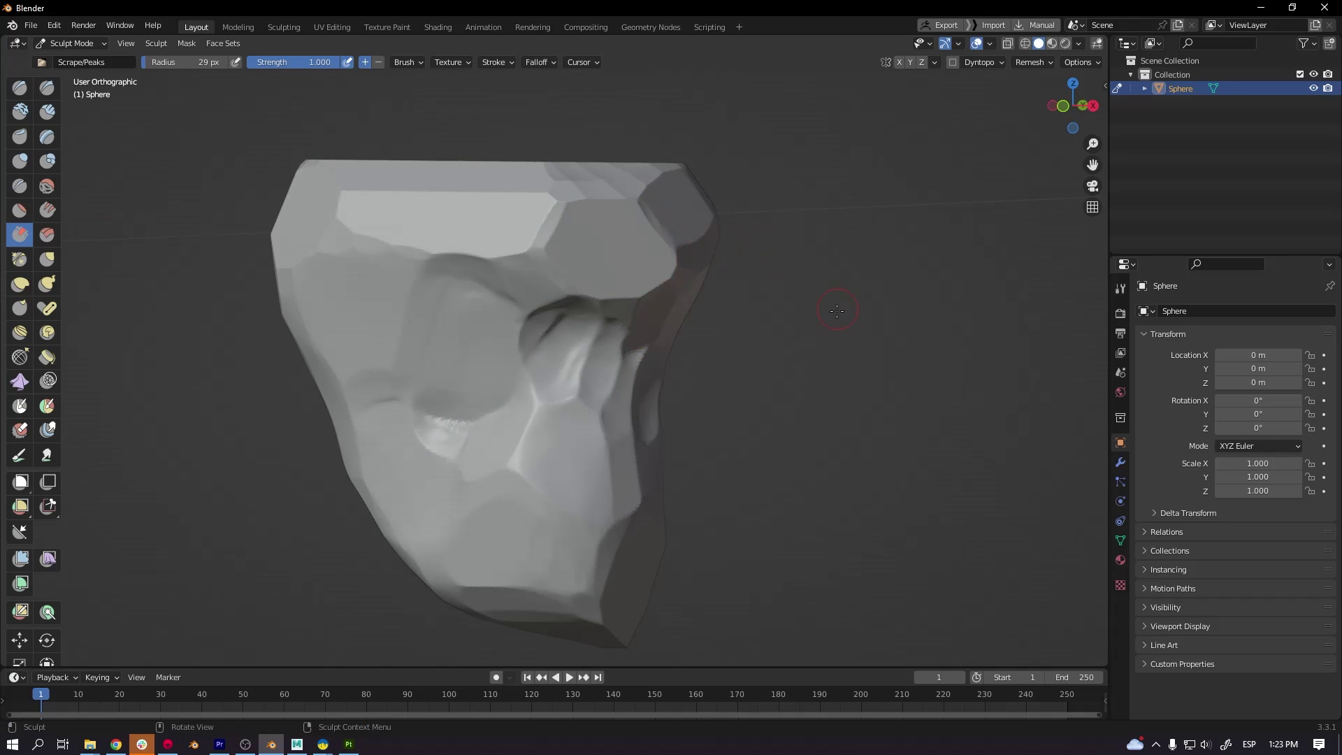
mouse_move(837, 311)
middle_mouse_down()
mouse_move(521, 197)
mouse_move(464, 234)
mouse_move(556, 295)
middle_mouse_up()
middle_click_drag(427, 232, 517, 205)
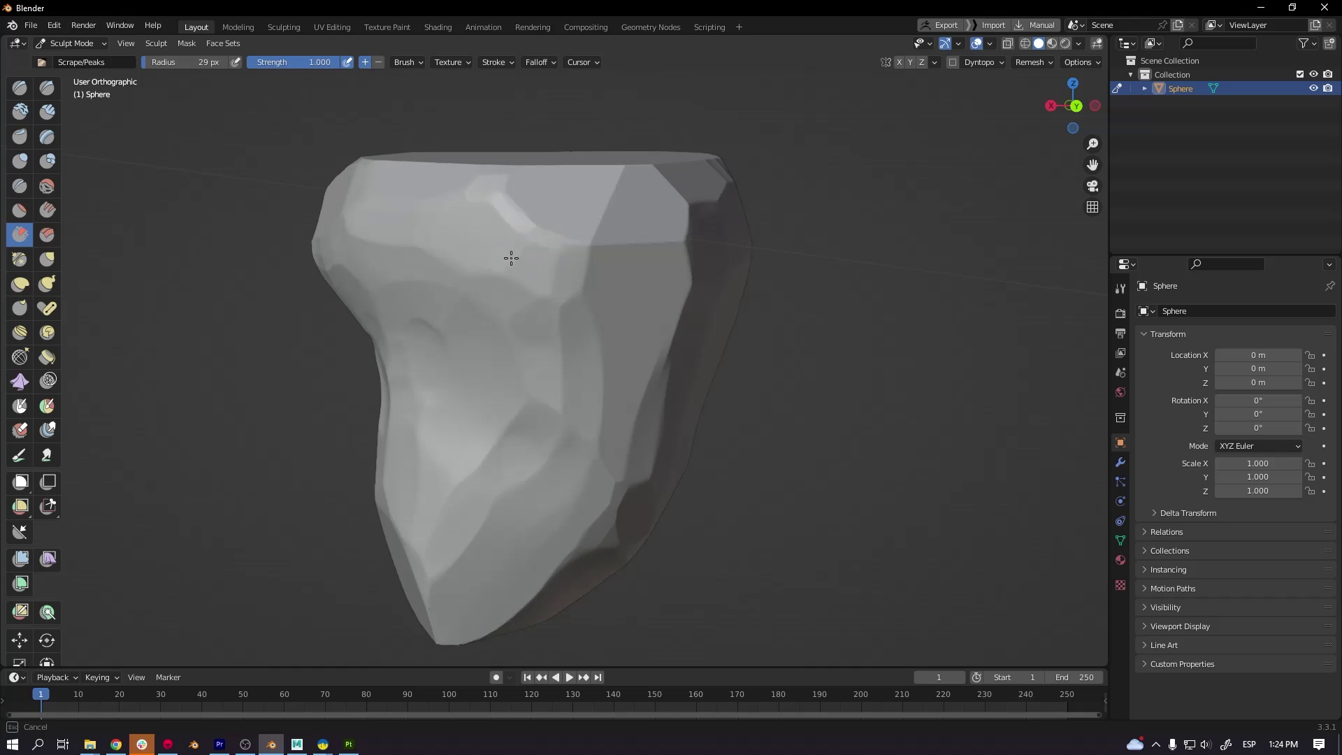
- Scrape bevelled facets along the rim of the rock's flat top with a 57 px brush radius
middle_click_drag(623, 207, 646, 262)
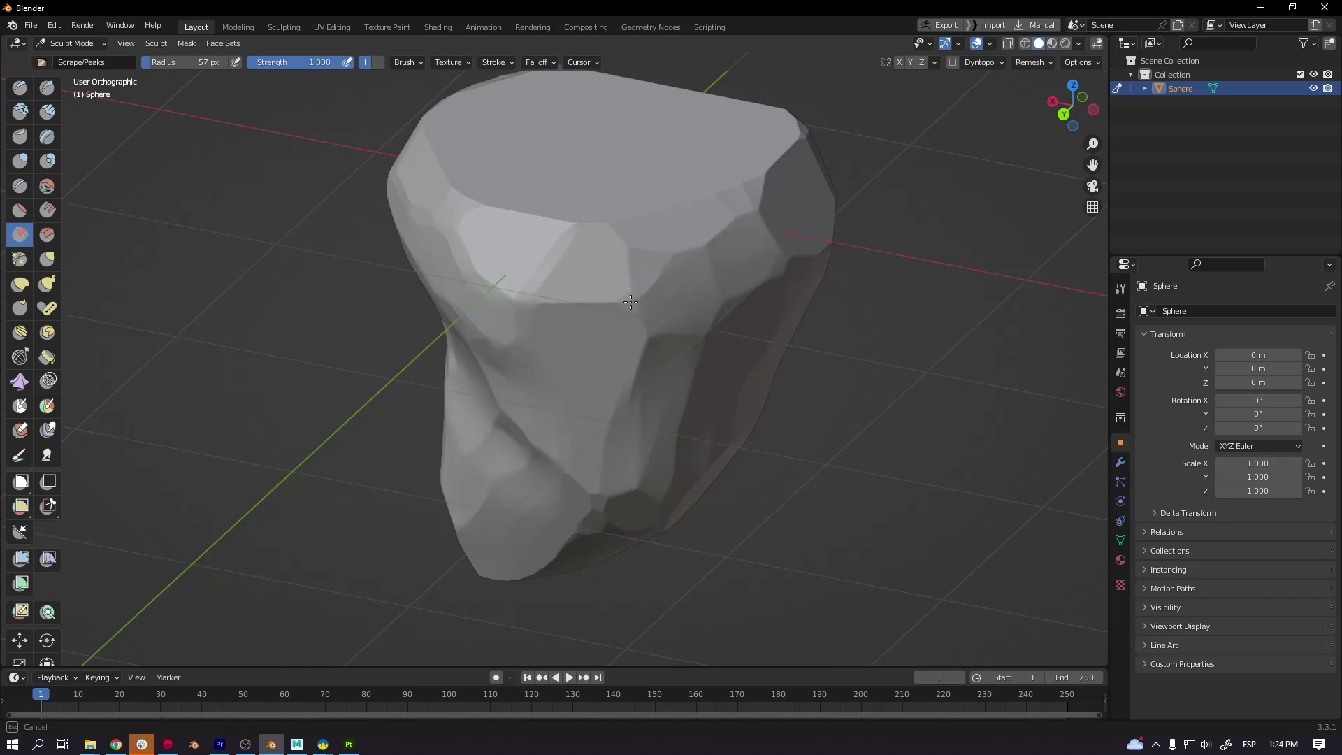
mouse_move(783, 157)
middle_mouse_down()
mouse_move(734, 380)
mouse_move(671, 461)
middle_mouse_up()
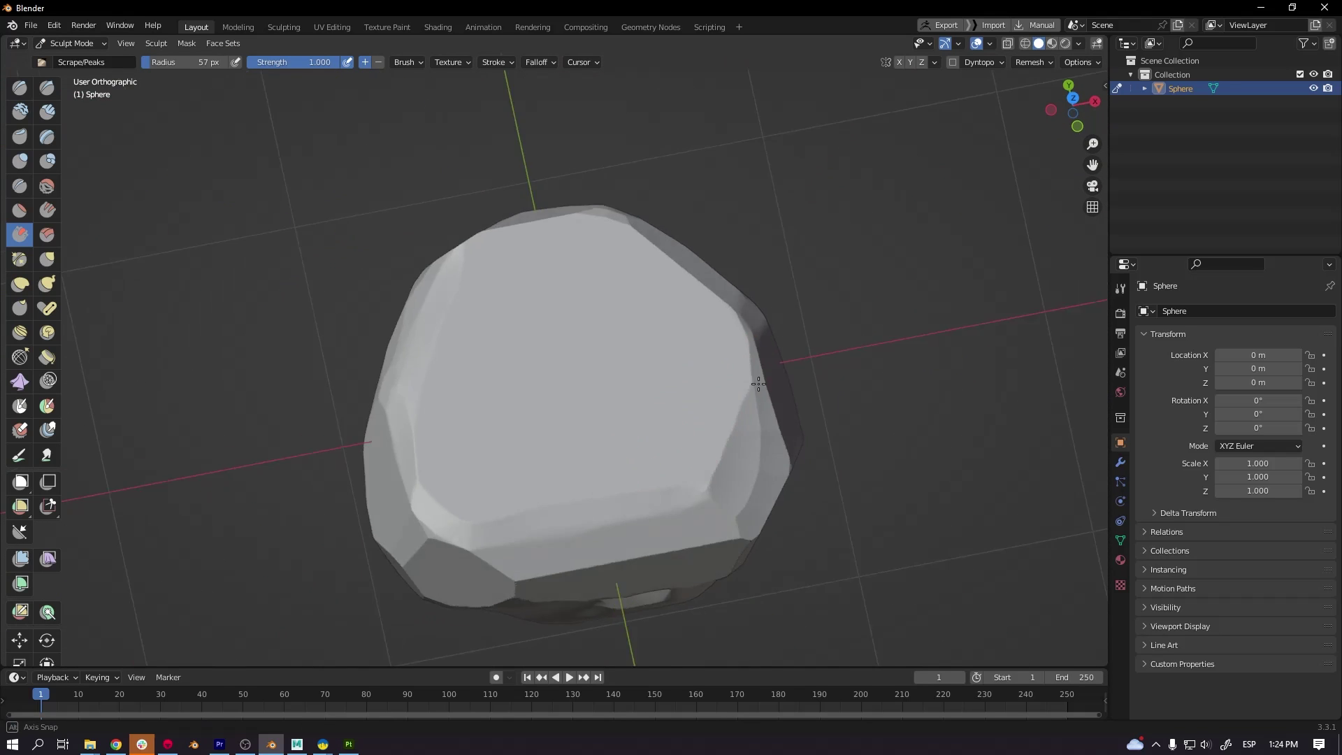
middle_click_drag(781, 431, 664, 399)
left_click_drag(559, 454, 613, 373)
- Reduce the Scrape/Peaks brush radius to 30 px and scrape finer planes in and around the large side hollow
mouse_move(622, 349)
middle_mouse_down()
mouse_move(468, 381)
mouse_move(1008, 289)
mouse_move(927, 318)
middle_mouse_up()
middle_click_drag(762, 425, 748, 514, "ctrl")
middle_click_drag(783, 455, 475, 389)
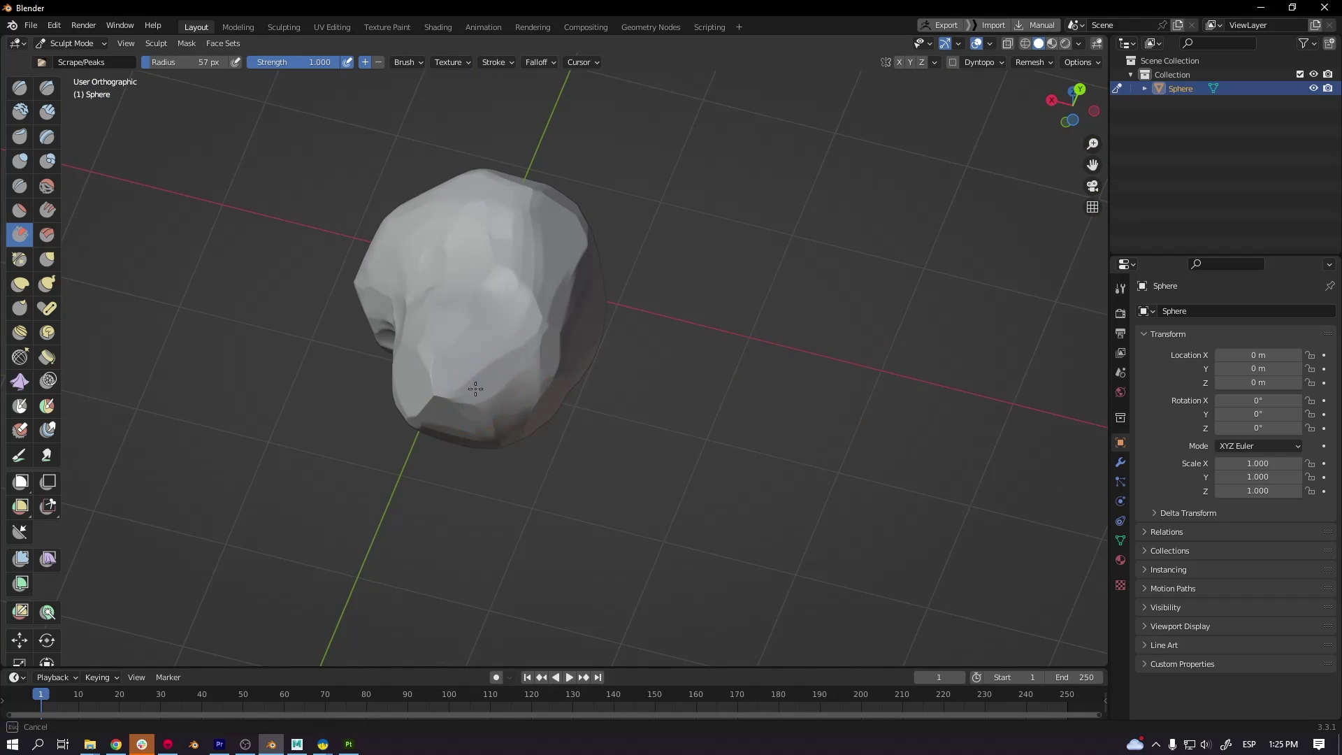
mouse_move(677, 378)
middle_mouse_down()
mouse_move(556, 321)
mouse_move(611, 460)
mouse_move(661, 435)
middle_mouse_up()
key("f")
left_click(647, 435)
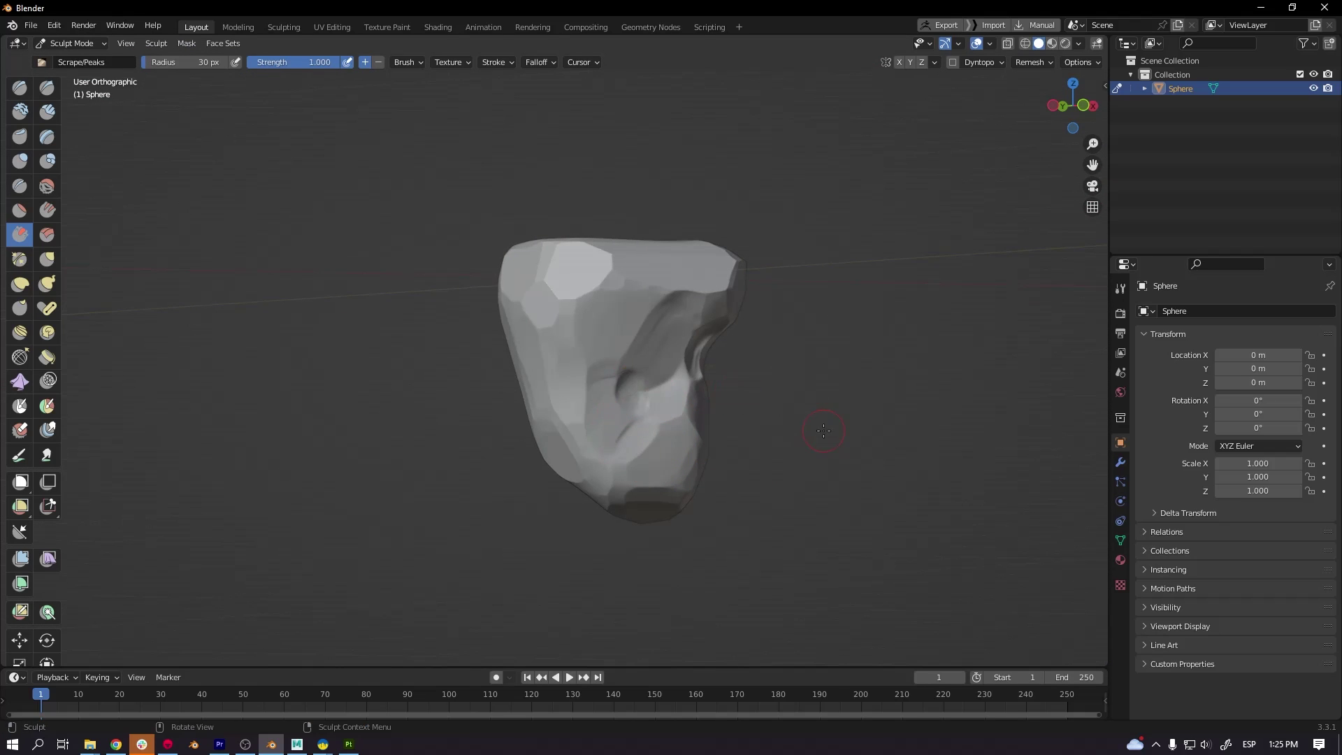
mouse_move(824, 430)
middle_mouse_down()
mouse_move(748, 428)
mouse_move(614, 364)
mouse_move(614, 342)
middle_mouse_up()
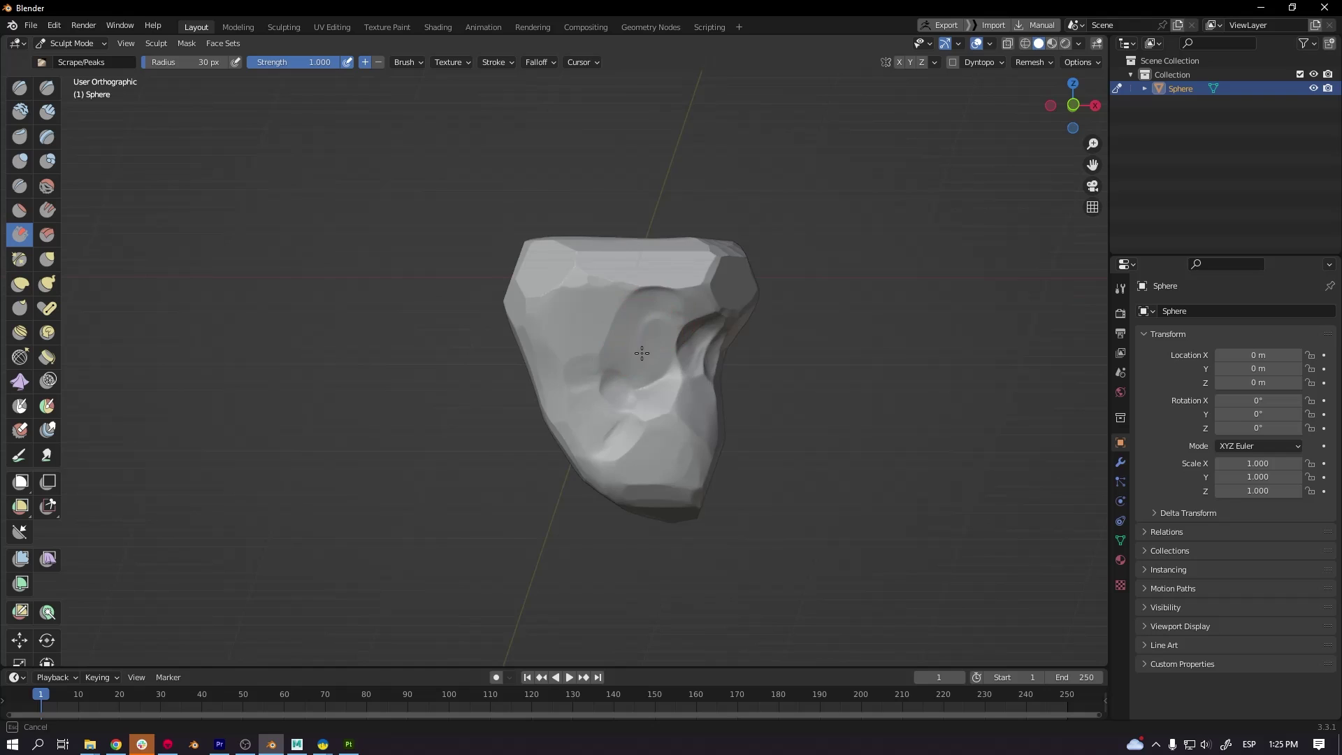
left_click_drag(642, 353, 658, 341)
middle_click_drag(563, 339, 640, 318)
- Break up the remaining smooth areas of the rim and sides with 35 px and 44 px brush radii
key("f")
left_click(650, 327)
mouse_move(363, 383)
middle_mouse_down()
mouse_move(522, 373)
mouse_move(552, 313)
middle_mouse_up()
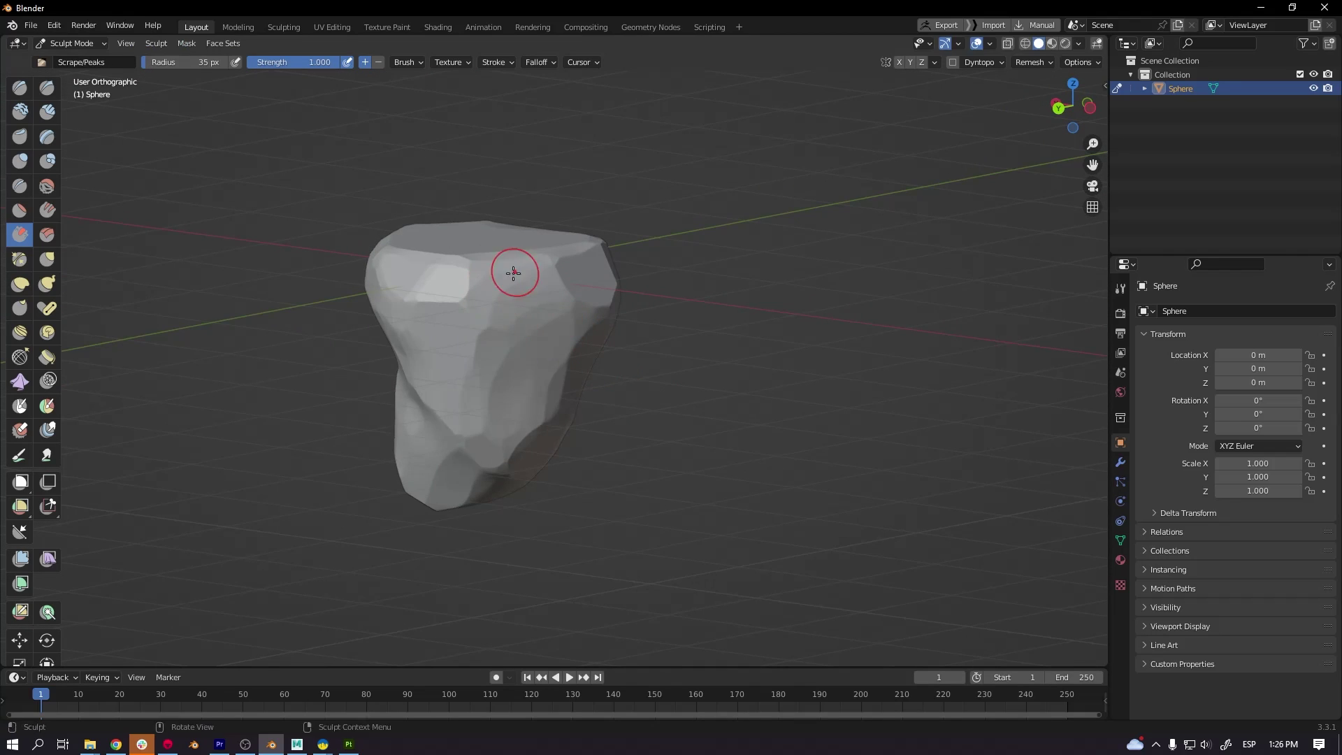
middle_click_drag(513, 274, 662, 316)
middle_click_drag(595, 276, 697, 293)
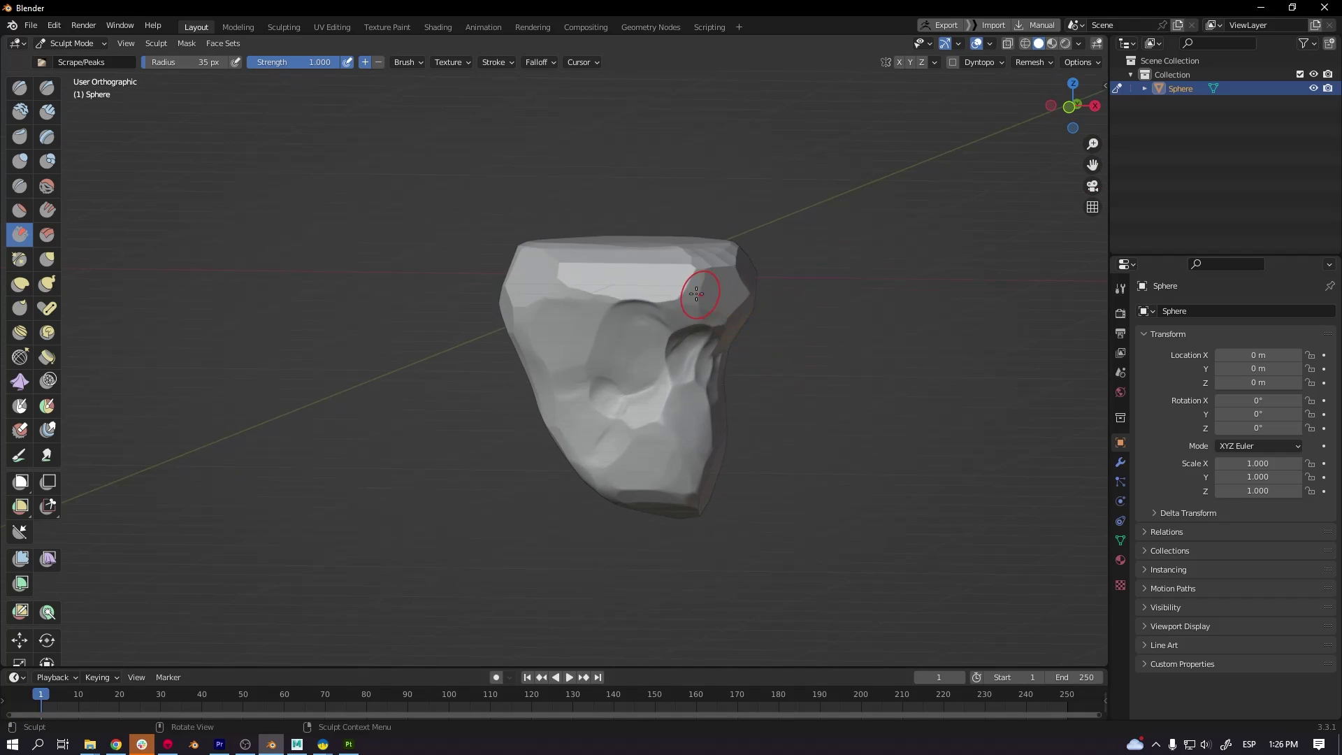
middle_click_drag(792, 319, 560, 362)
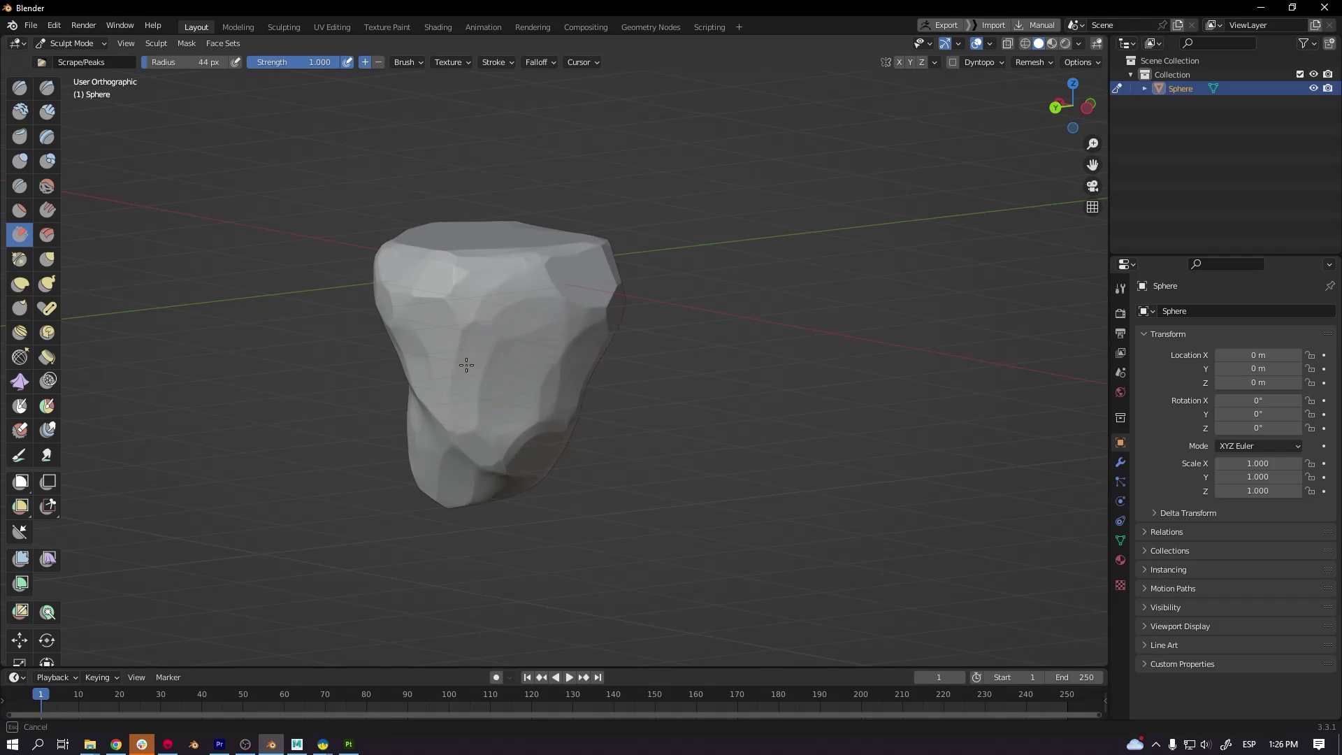
mouse_move(537, 277)
middle_mouse_down()
mouse_move(579, 345)
mouse_move(672, 404)
mouse_move(770, 419)
middle_mouse_up()
- Turn on Cavity in the viewport shading to accentuate the rock's edges, and return to Object Mode
mouse_move(481, 458)
middle_mouse_down()
mouse_move(573, 347)
mouse_move(683, 447)
mouse_move(776, 430)
mouse_move(804, 405)
middle_mouse_up()
left_click(1080, 43)
left_click(1011, 359)
mouse_move(888, 378)
middle_mouse_down()
mouse_move(825, 402)
mouse_move(615, 416)
mouse_move(824, 430)
mouse_move(755, 447)
mouse_move(690, 437)
mouse_move(791, 370)
middle_mouse_up()
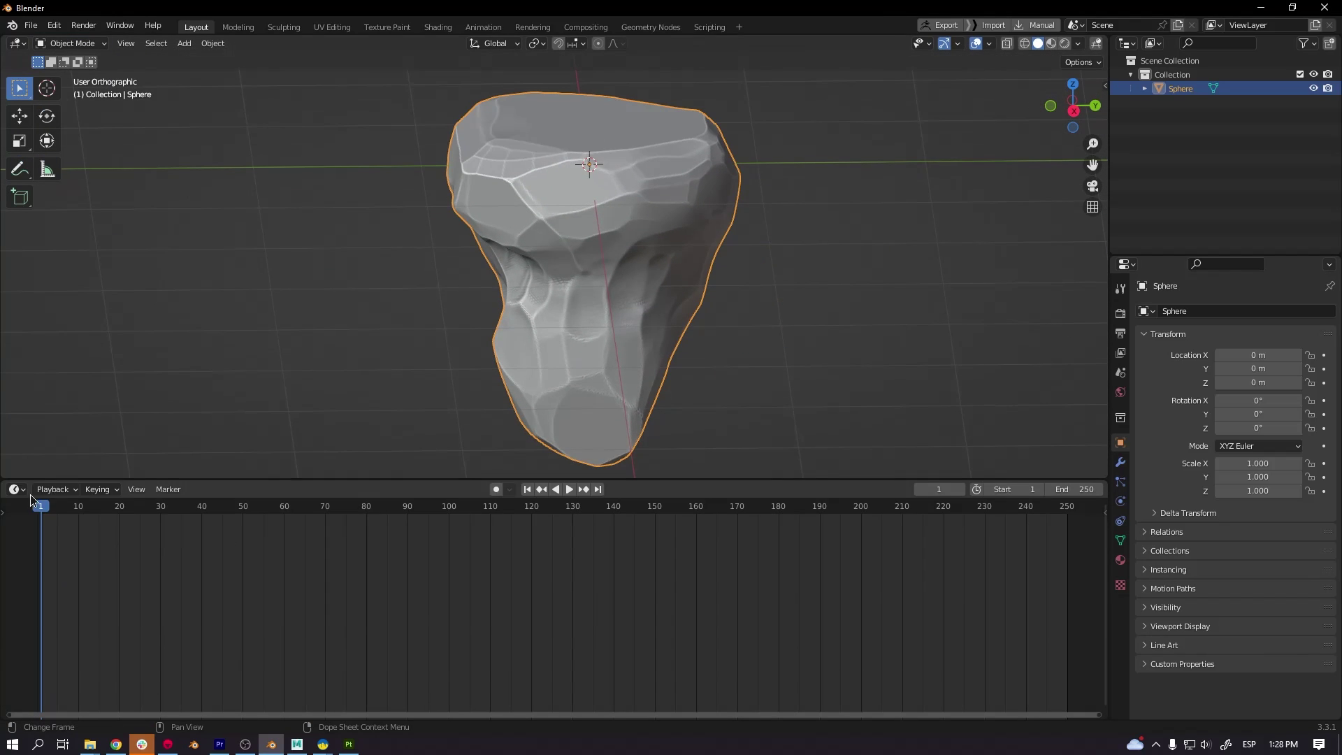
- Add a floor plane, scale it up in Edit Mode, and stand the rock upright above its centre
scroll(786, 318, "down", 8)
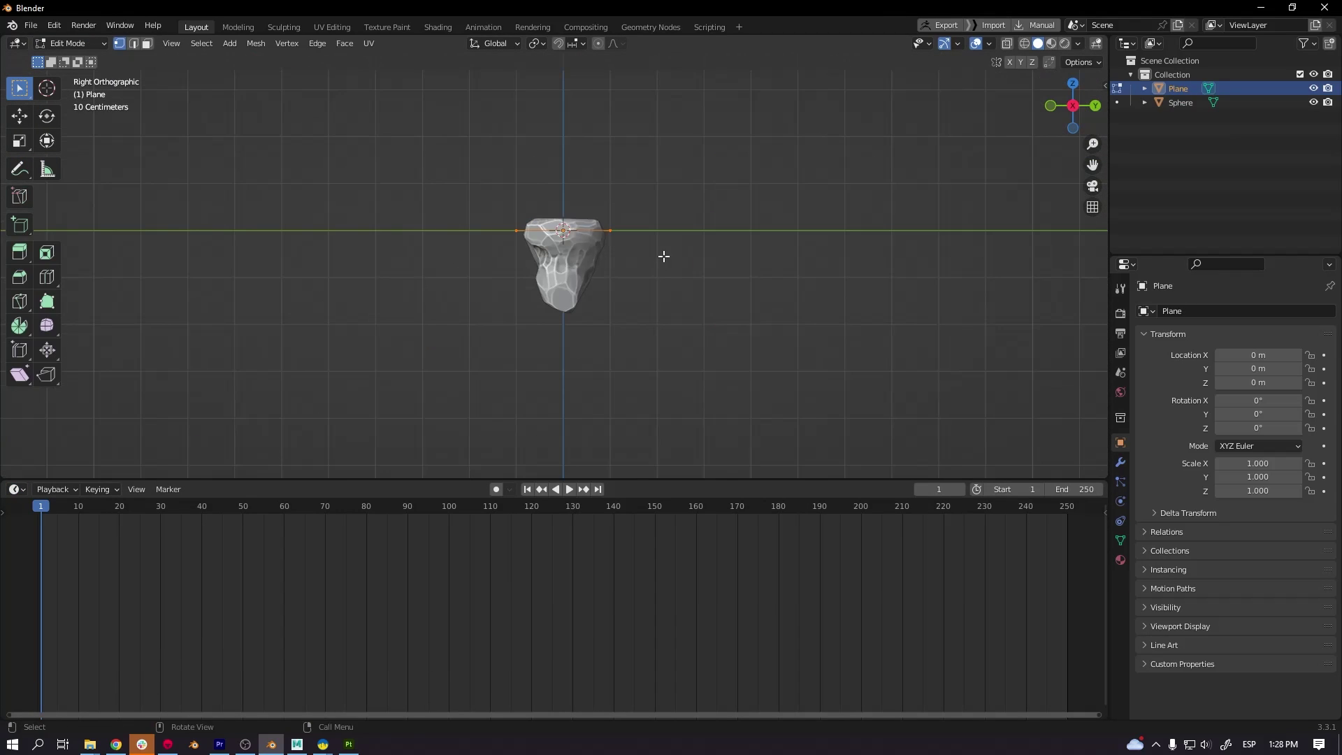
middle_click_drag(663, 257, 740, 283)
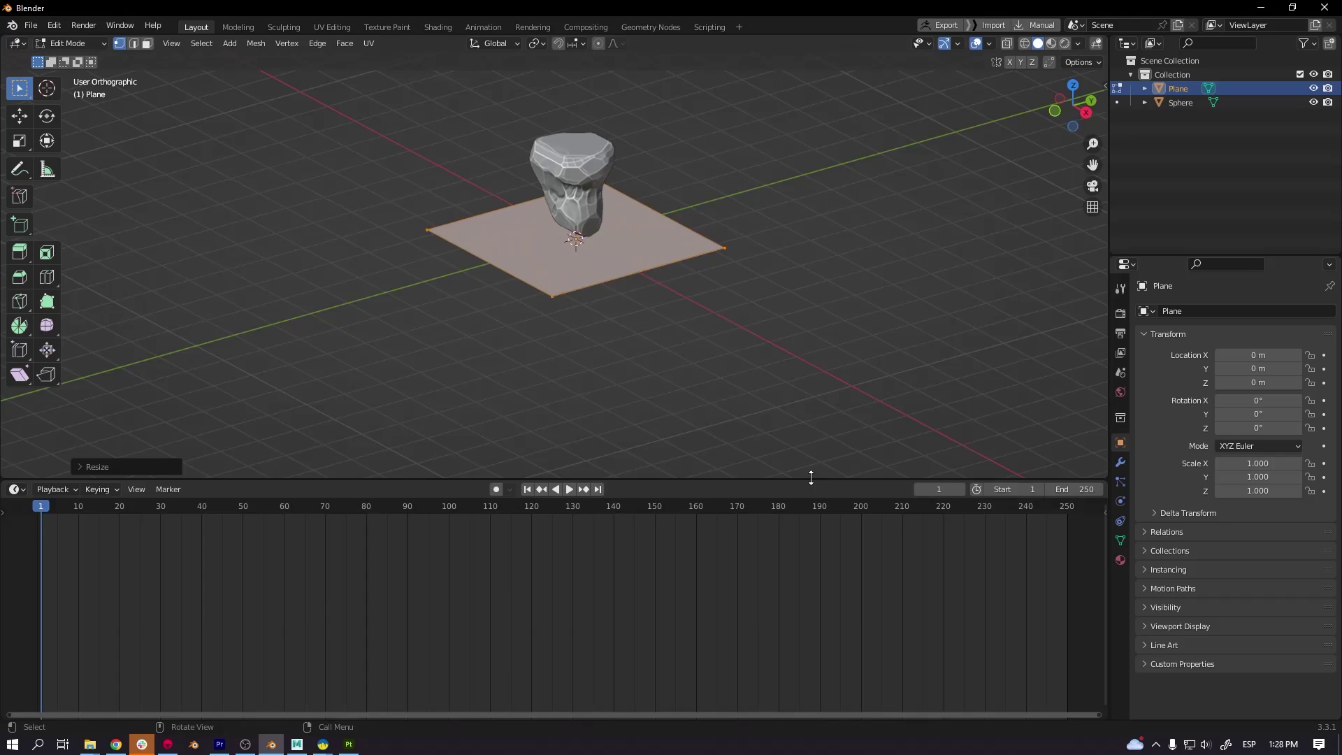
- Shrink the timeline area to enlarge the 3D viewport and turn on the on-screen display of pressed keys
left_click_drag(811, 477, 811, 665)
key("n")
left_click(1103, 244)
left_click(981, 82)
key("n")
- Enlarge the floor plane much further and extrude its rear edge upward along Z as a backdrop wall
key("s")
key("2")
middle_click_drag(573, 317, 555, 340)
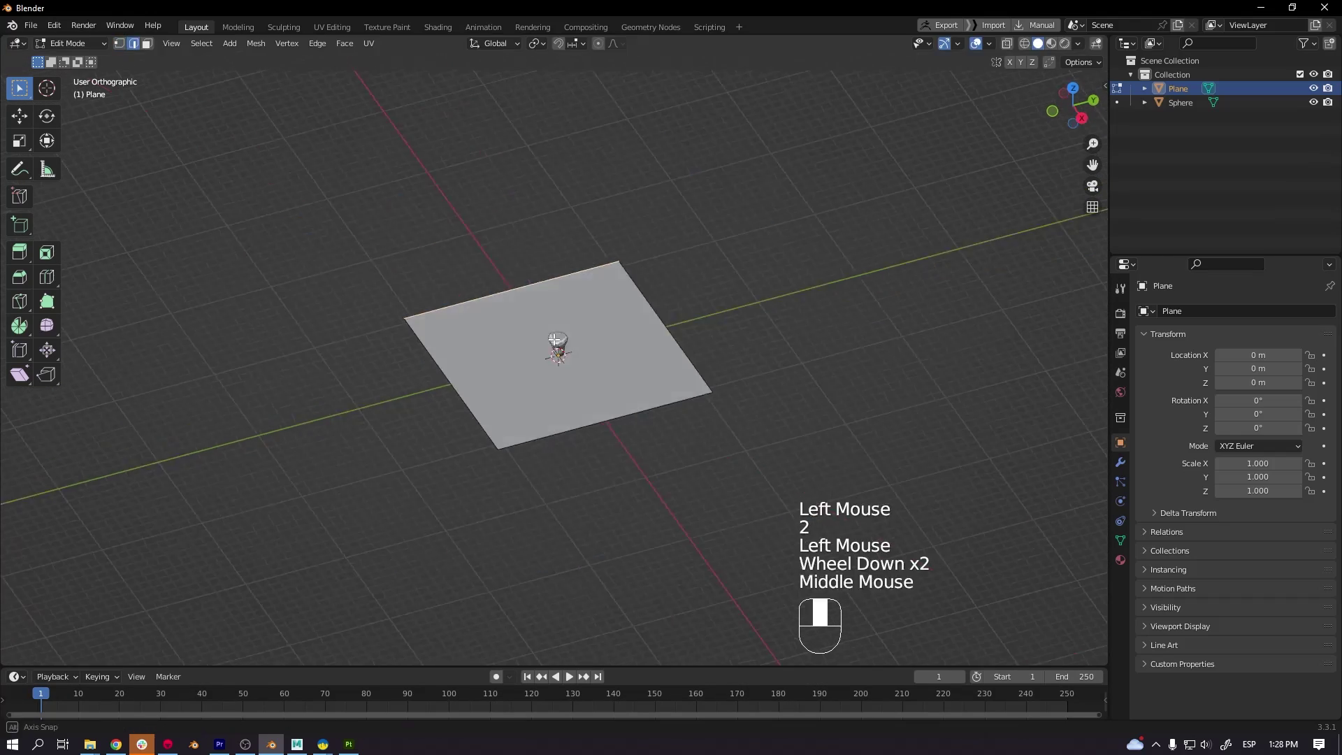
key("e")
key("z")
left_click(595, 293)
- Bevel the corner edge between floor and wall with several segments to form a smooth curve
key("ctrl+b")
scroll(653, 315, "up", 4)
left_click(653, 315)
- Widen the whole backdrop mesh along Y and shade it smooth in Object Mode
key("a")
key("s")
key("y")
key("Tab")
right_click(683, 325)
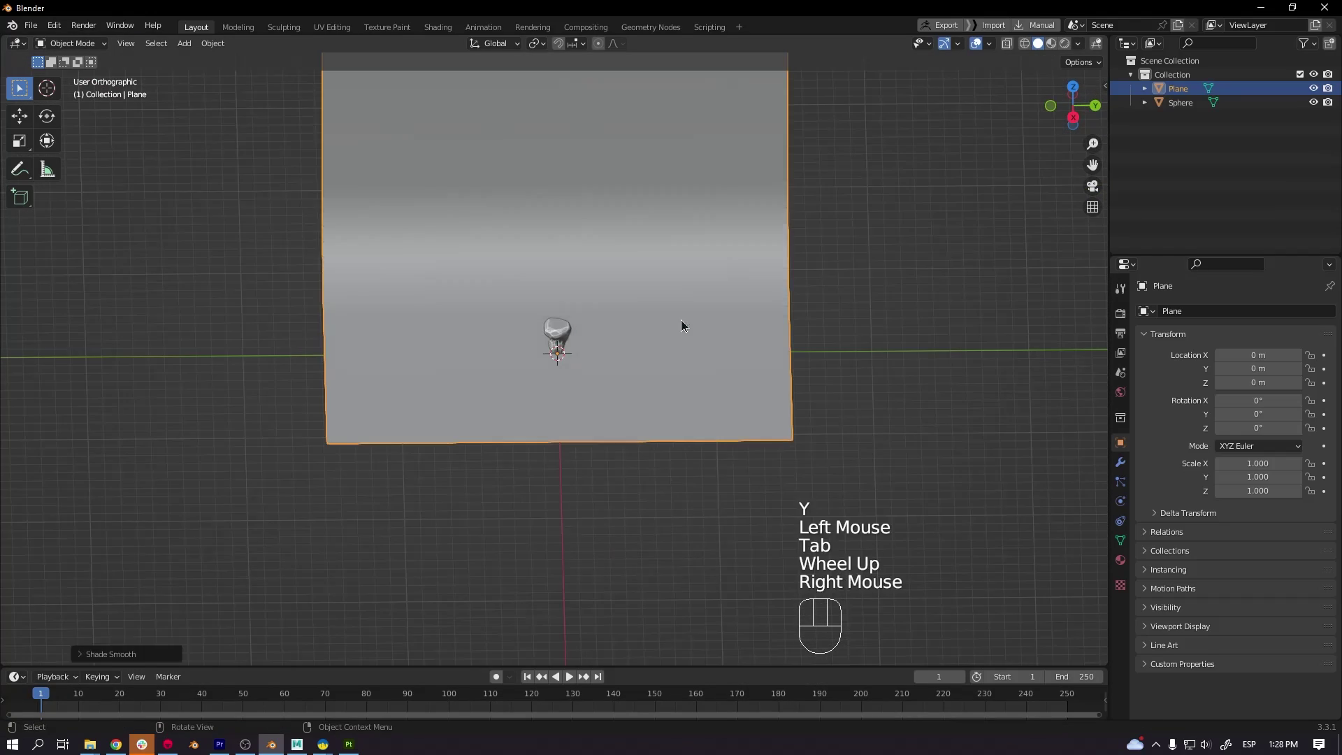
left_click(682, 323)
- Align the view to back orthographic and add a camera
mouse_move(621, 370)
middle_mouse_down()
mouse_move(662, 380)
mouse_move(625, 378)
middle_mouse_up()
scroll(630, 363, "up", 3)
left_click(1093, 188)
scroll(650, 328, "down", 2)
middle_click_drag(650, 329, 578, 329, "alt")
key("shift+a")
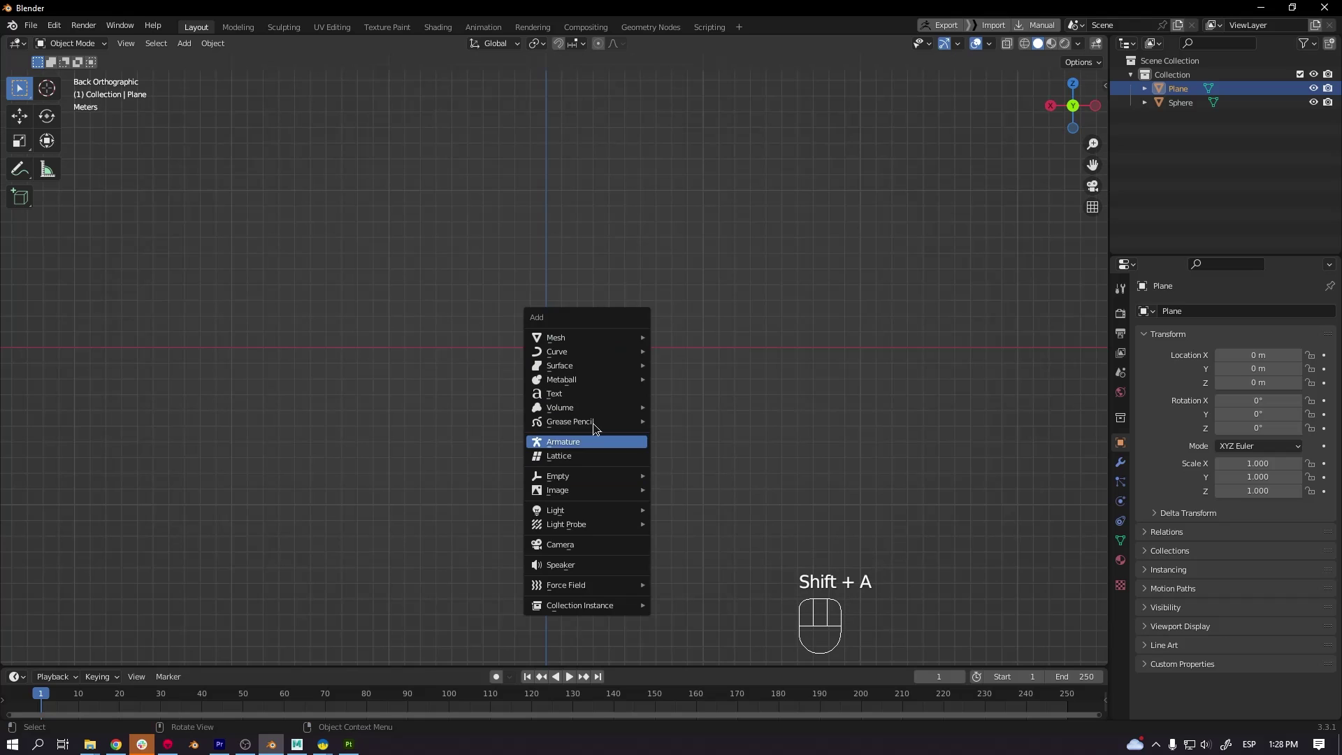
left_click(560, 544)
- Rotate the backdrop plane 90° about the Z axis so its wall stands behind the rock
middle_click_drag(687, 425, 671, 440)
left_click(671, 441)
key("r")
key("z")
key("9")
key("0")
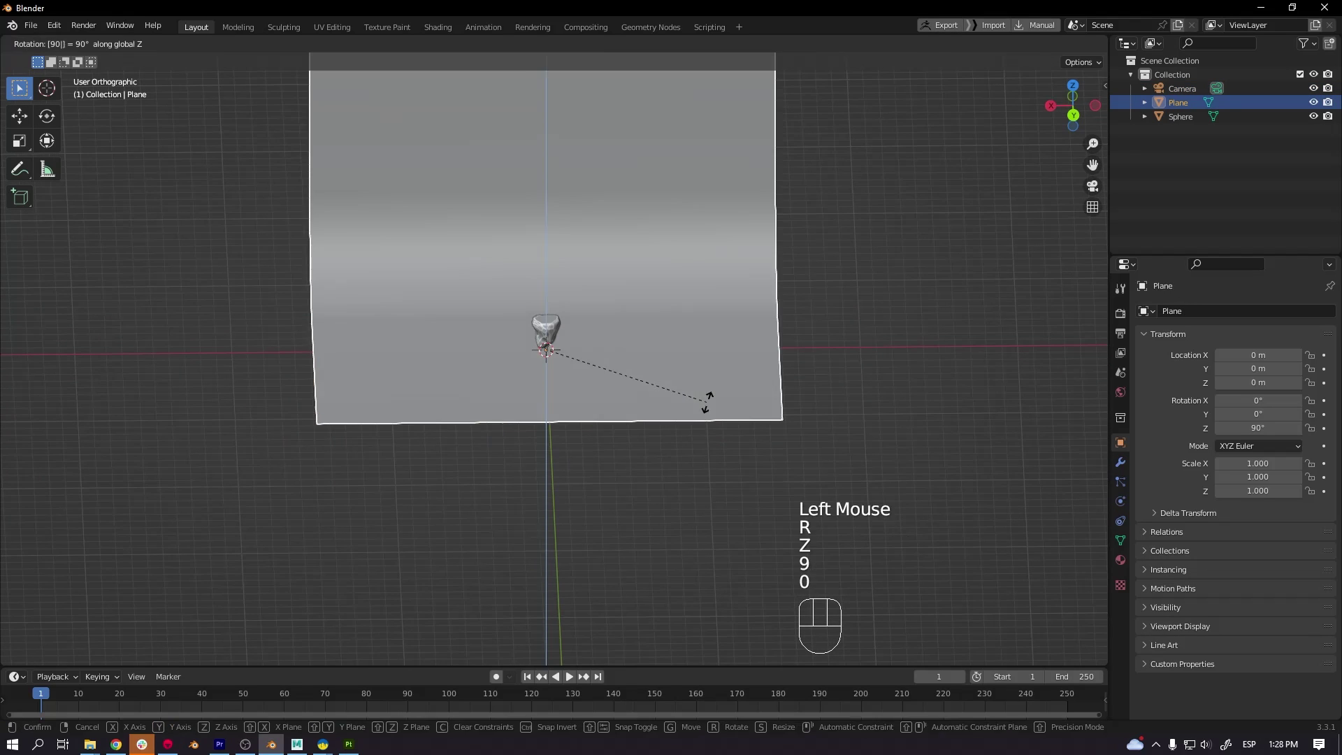
key("Return")
- Move the camera back and up to about Y 11.3 m, Z 1.4 m, and look through it in solid shading
key("shift+z")
left_click(582, 325)
middle_click_drag(602, 363, 553, 339, "alt")
key("g")
left_click(318, 380)
left_click(1092, 187)
key("shift+z")
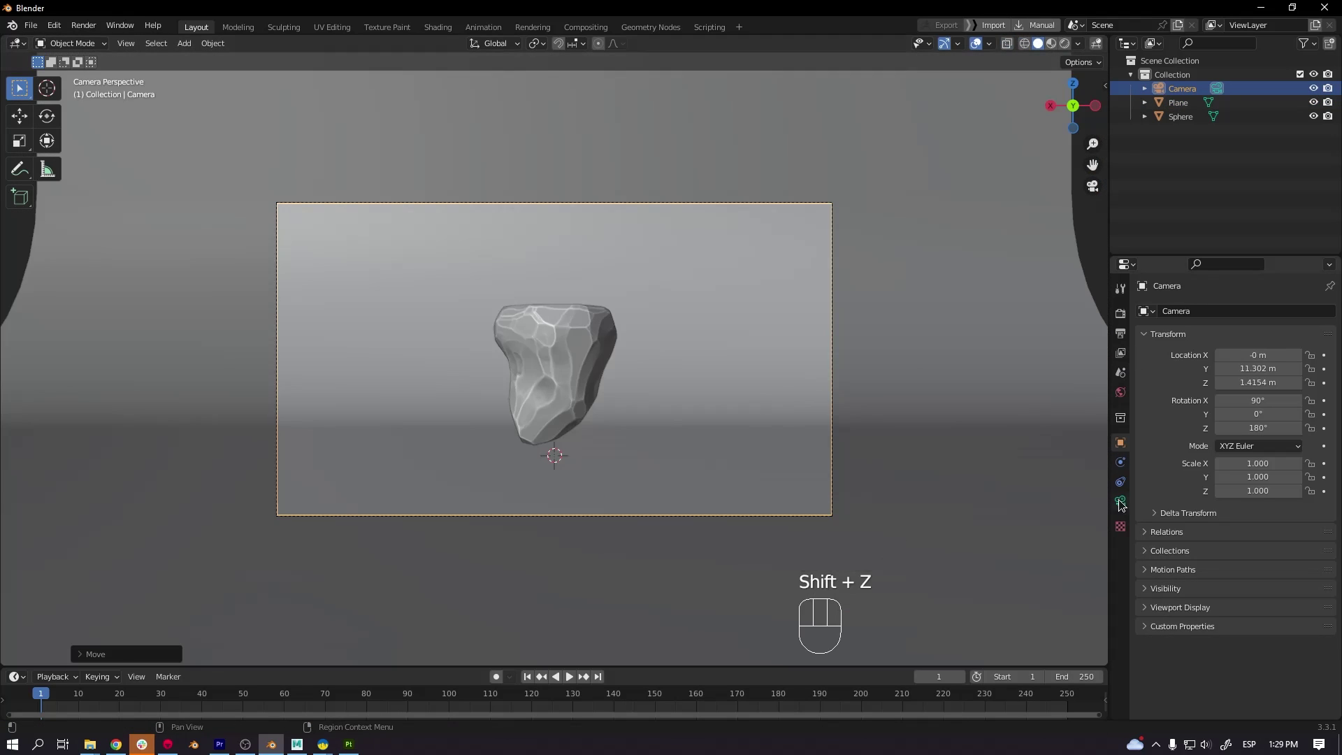
- Set the camera's focal length to 78 mm and tilt it about 1.2° around the X axis to frame the rock
left_click(1120, 503)
left_click_drag(1259, 378, 1297, 379)
key("g")
key("z")
key("Escape")
key("r")
key("x")
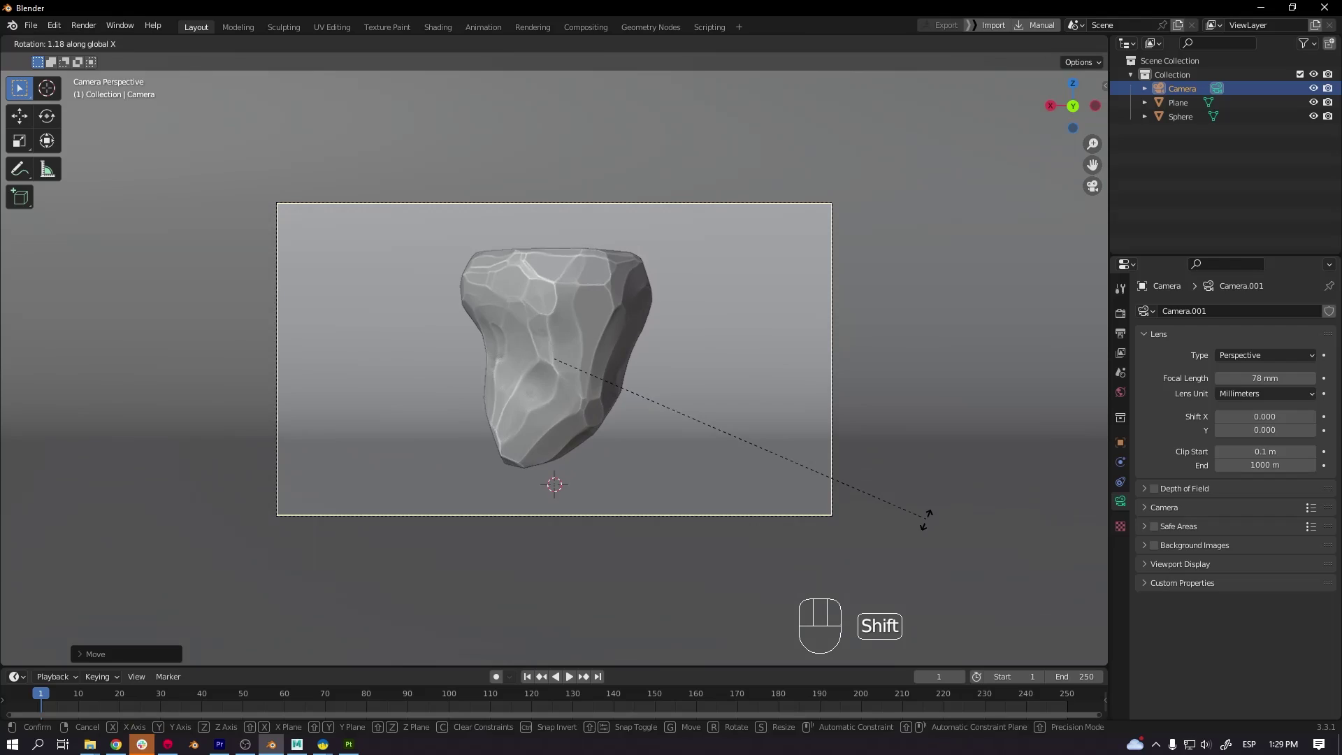
left_click(927, 520, "shift")
- Create a material named "floor" for the backdrop plane and give it a light violet-blue base color
scroll(874, 490, "down", 2)
left_click(874, 503)
left_click(1121, 560)
left_click(1227, 370)
double_click(1202, 371)
type("floor")
left_click(1266, 519)
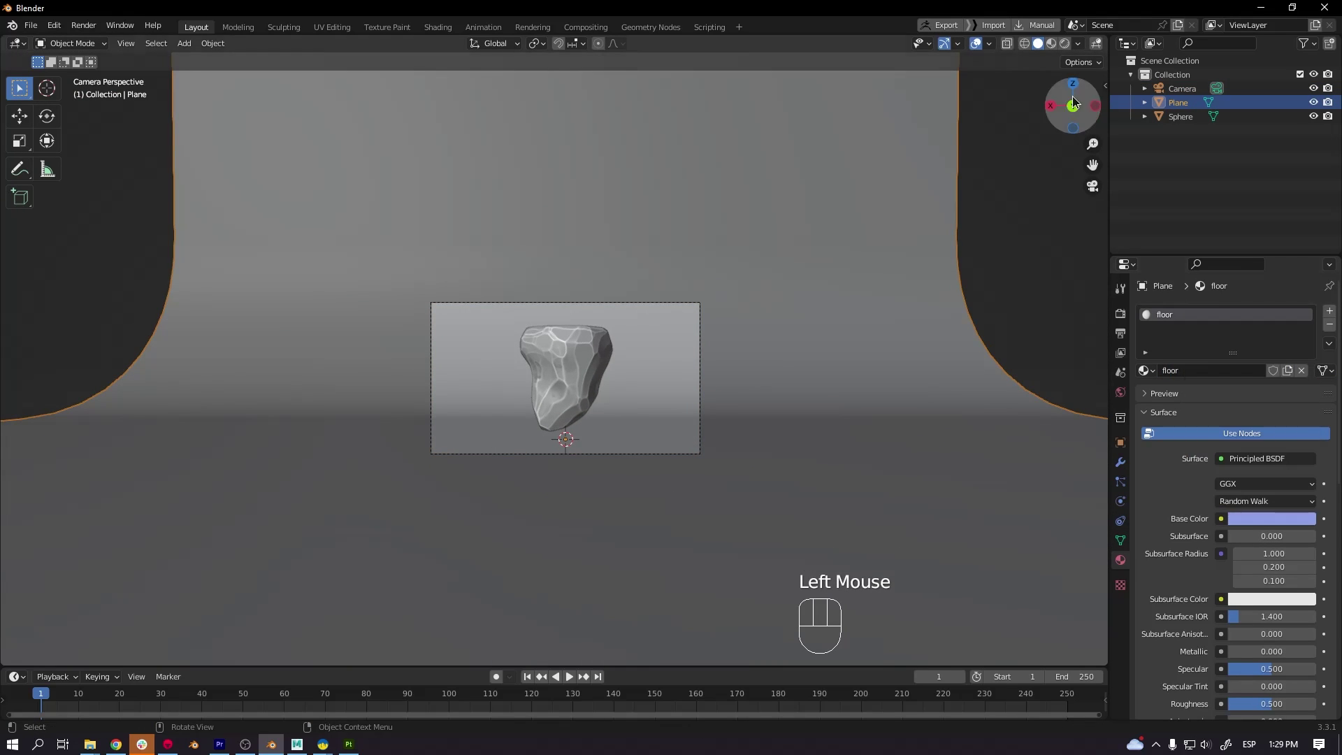
- Switch the viewport to rendered shading and darken the floor material's base color
left_click(1064, 43)
left_click(1253, 519)
left_click_drag(1305, 336, 1306, 374)
- Add an area light, raise it along Z to above the rock, and scale it up
key("shift+a")
mouse_move(654, 347)
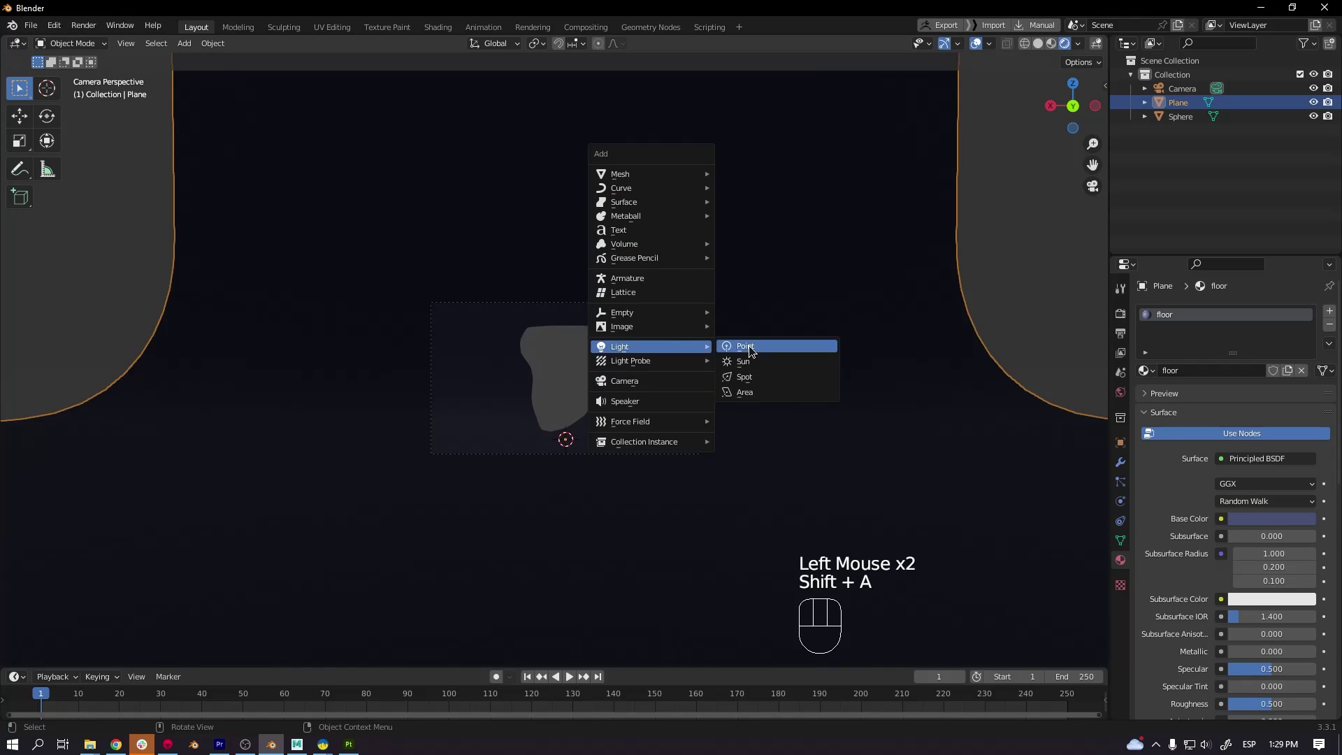
left_click(744, 392)
key("g")
key("z")
left_click(682, 334)
- Duplicate the area light, place the copy beside the rock, and rotate it about Y to face the rock
key("shift+d")
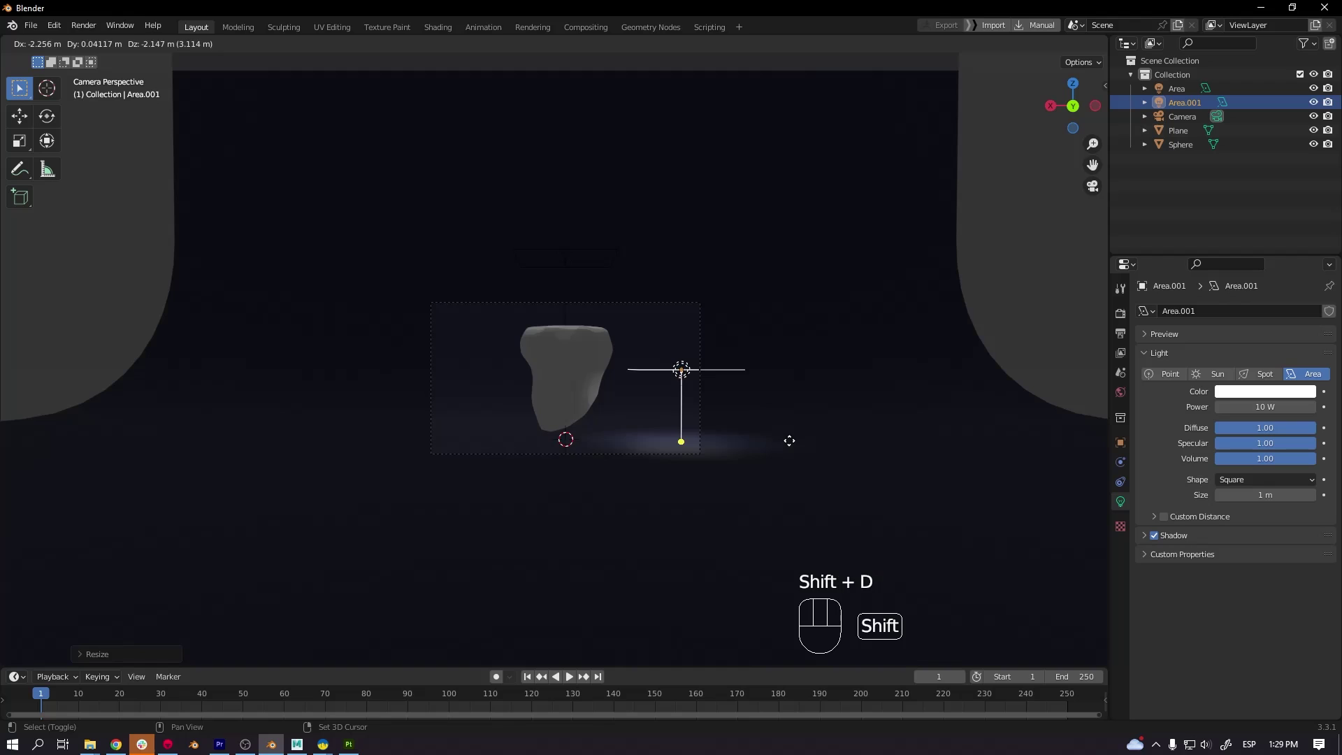
key("shift+x")
key("shift+y")
left_click(821, 441)
key("r")
key("x")
key("y")
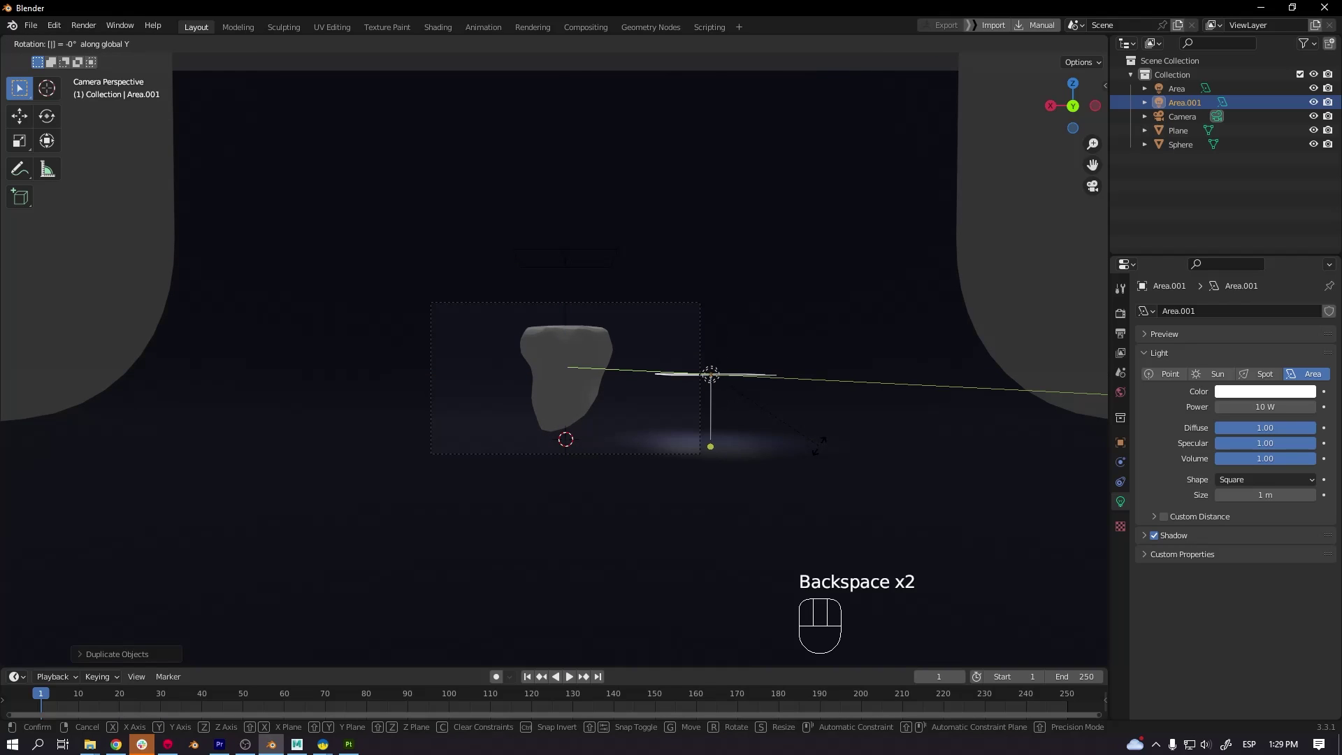
key("0")
key("Return")
- Duplicate the side light to the opposite side of the rock and rotate the copy 180° about X
key("shift+d")
middle_click(521, 443)
left_click(520, 443)
key("r")
key("x")
key("1")
key("8")
key("0")
key("Return")
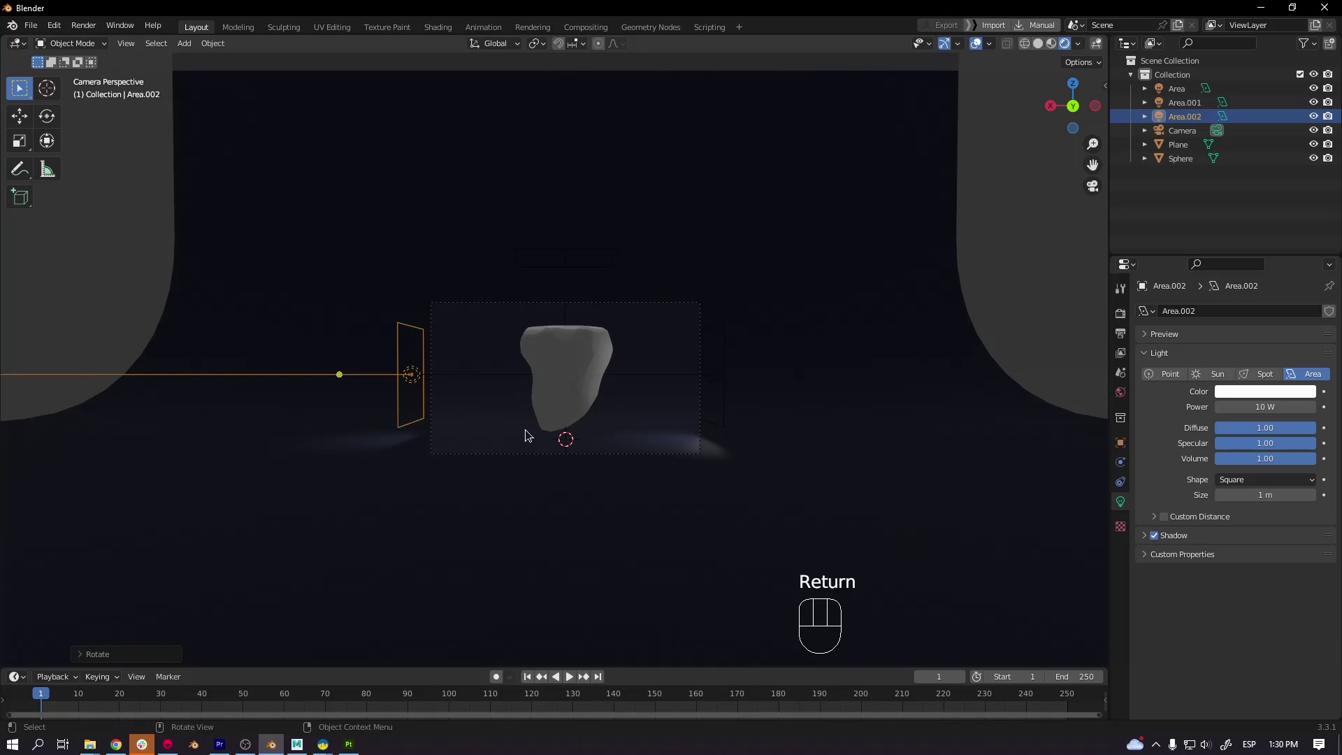
- Select the first side light and switch the render engine to Cycles
left_click(725, 350)
left_click(638, 376)
left_click(1121, 313)
left_click(1279, 311)
left_click(1254, 369)
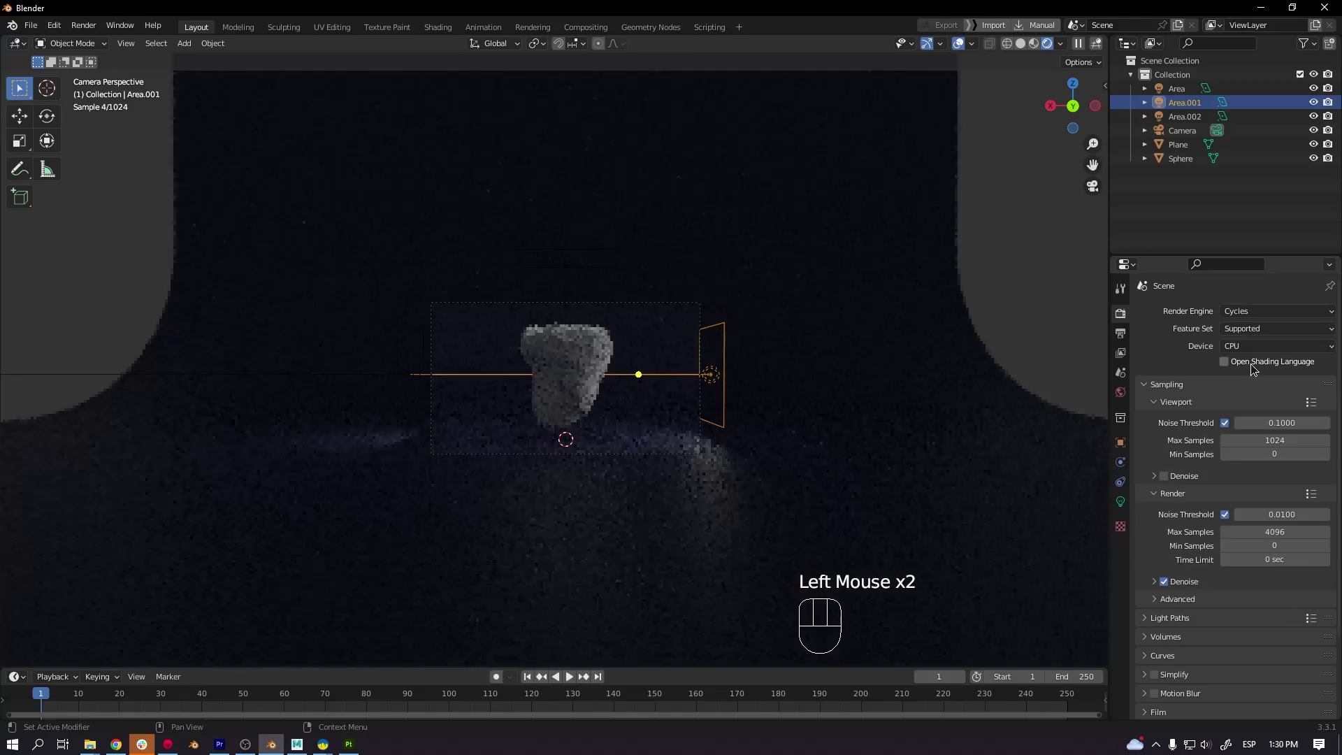
- Move the first side light farther away from the rock along X and select the opposite side light
left_click(713, 375)
key("g")
key("y")
key("x")
left_click(458, 399)
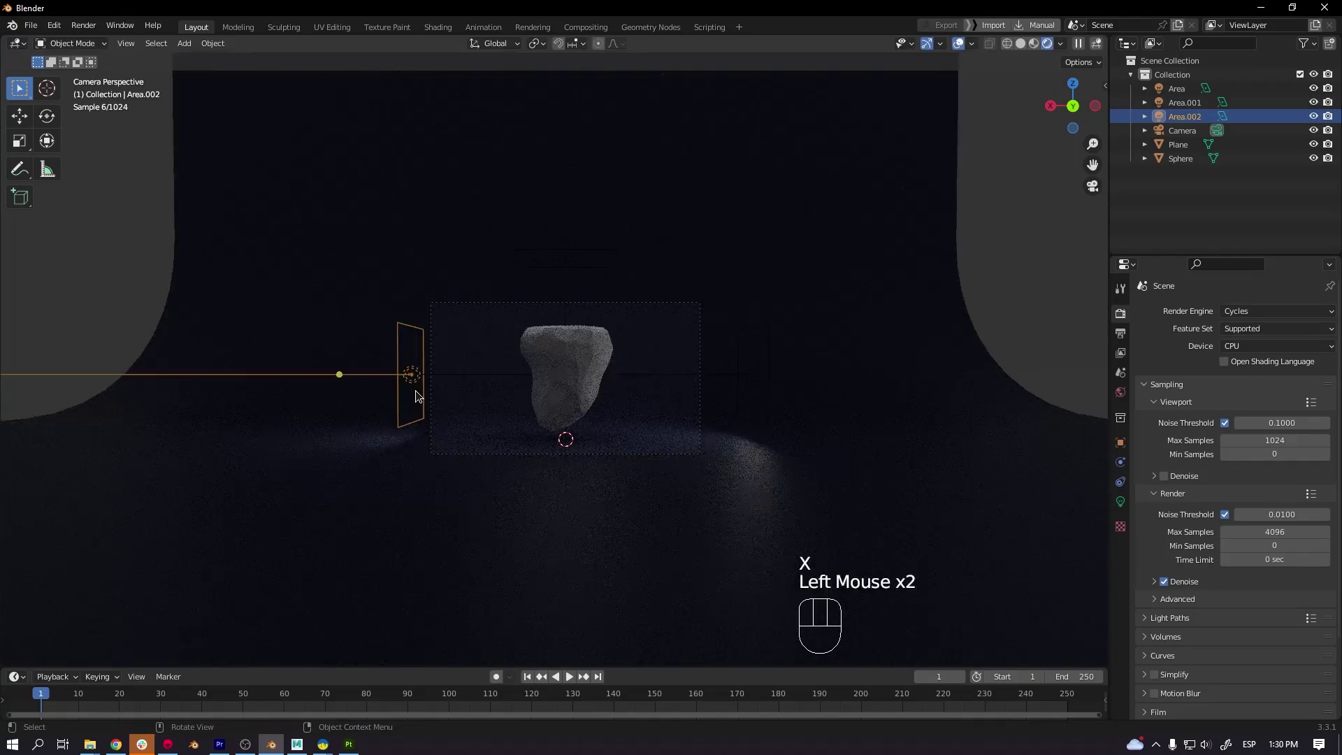
- Turn the opposite side light 180° about Y so it shines on the rock, and set it farther out
key("r")
key("x")
key("1")
key("8")
key("0")
key("Return")
key("r")
key("x")
key("1")
key("8")
key("0")
key("y")
key("Return")
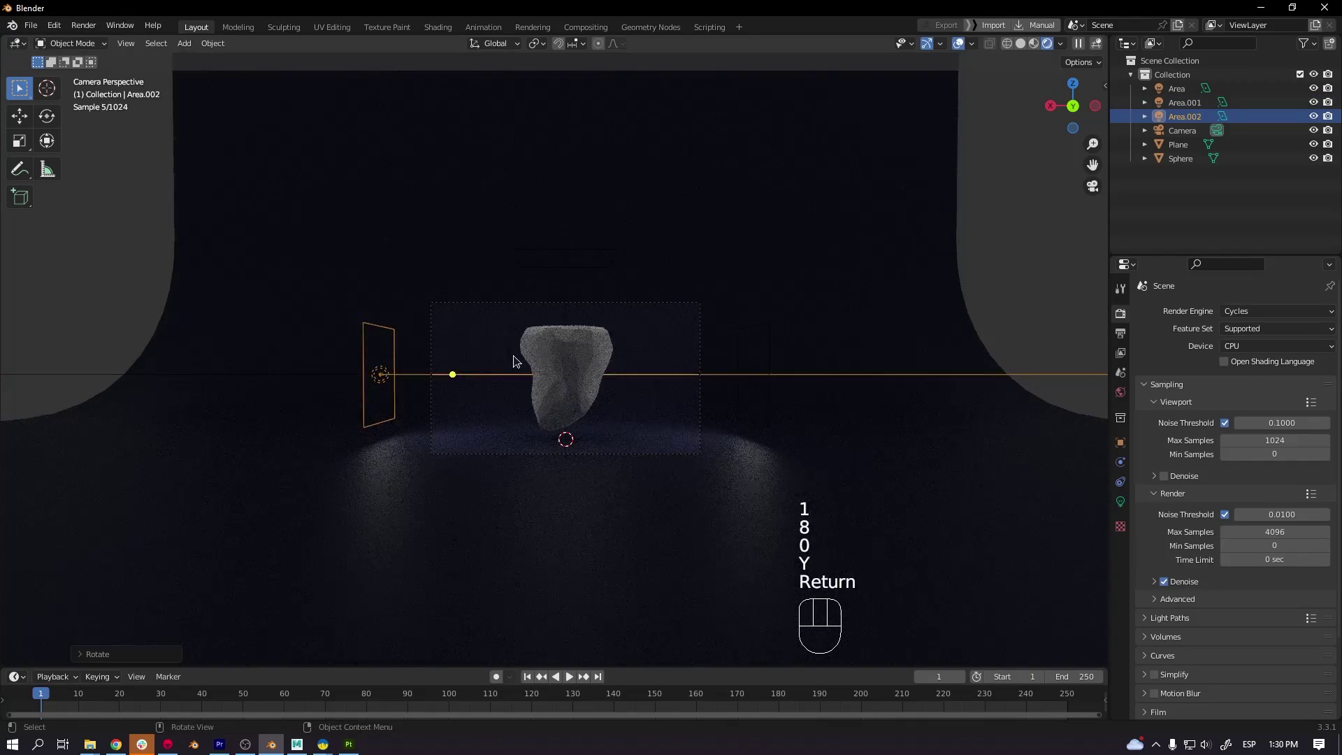
- Open the World settings and move the overhead area light toward the camera side of the rock
left_click(566, 260)
left_click(1121, 392)
middle_click_drag(748, 344, 706, 414)
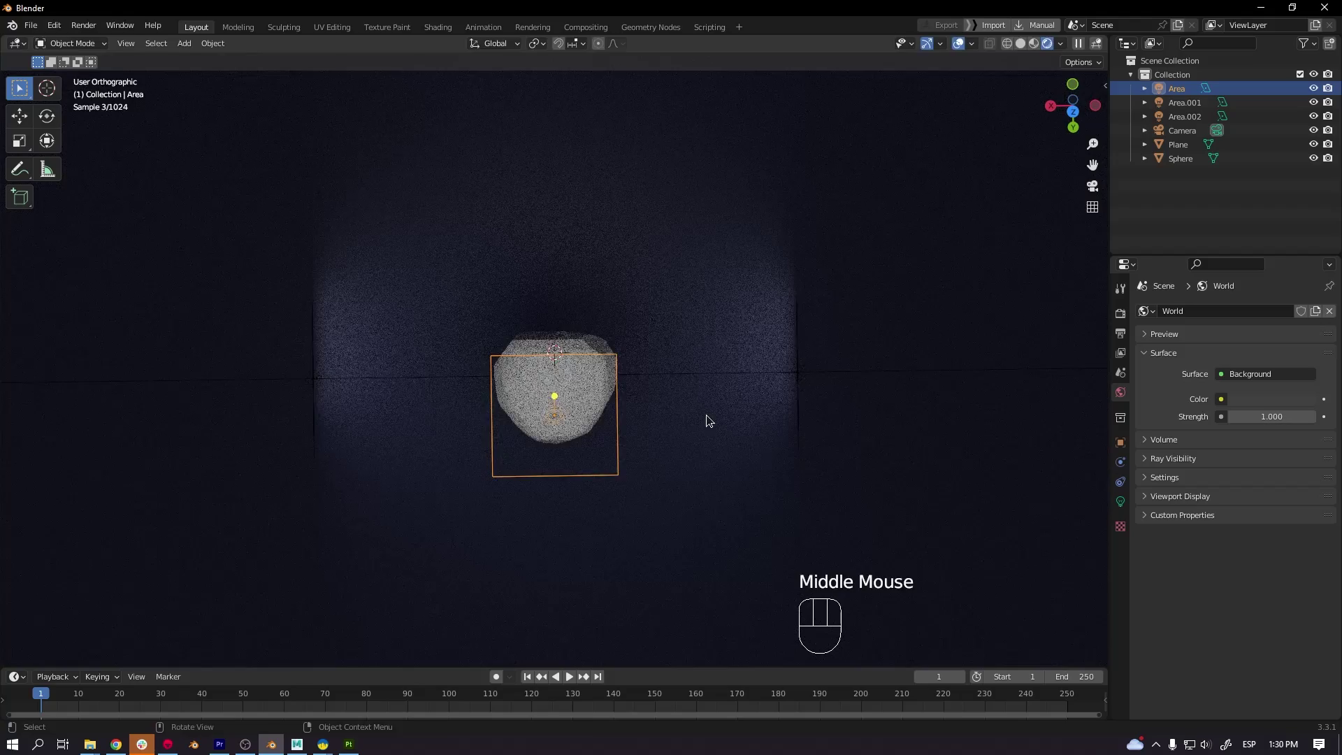
key("g")
left_click(719, 477)
left_click(1093, 187)
- Raise both side area lights together along Z by about 1.24 m
left_click(757, 327)
left_click(379, 326, "shift")
key("g")
key("z")
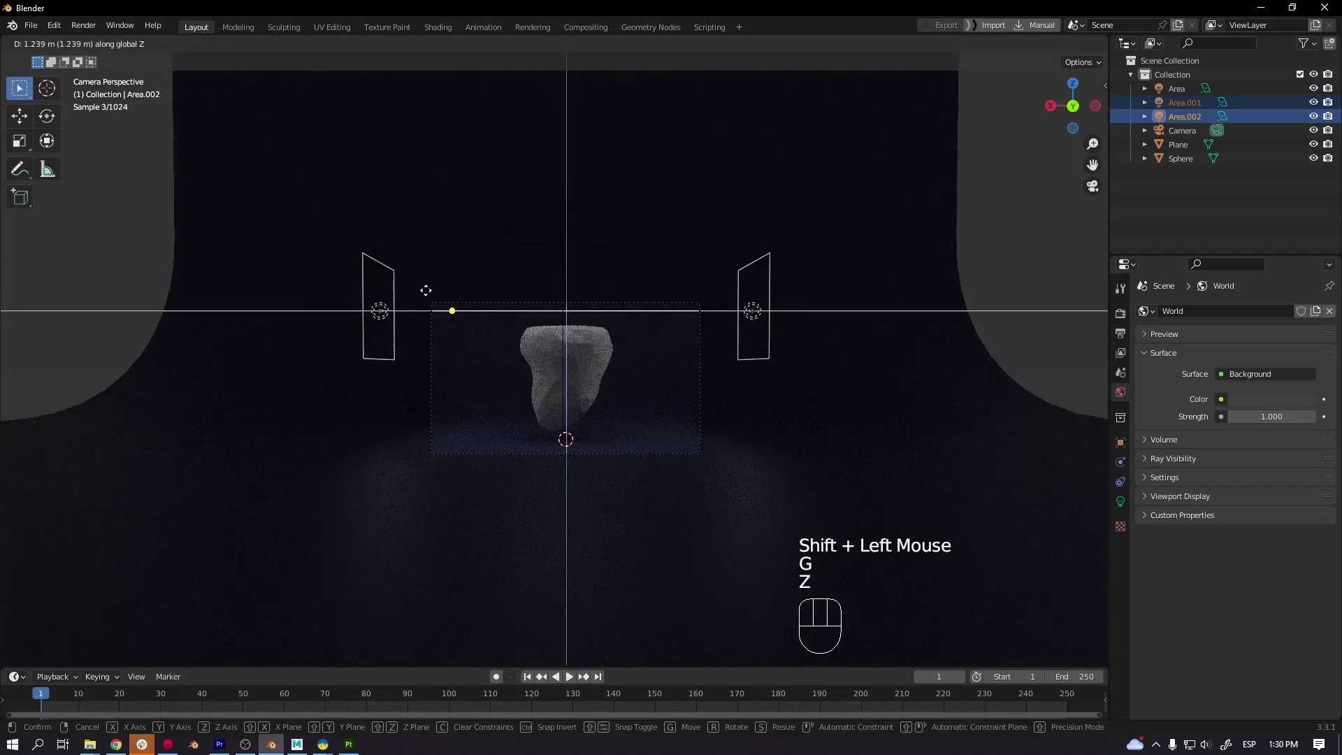
left_click(425, 293)
- Select the rock and set a render region around it in the camera view
scroll(638, 345, "up", 3)
left_click(638, 344)
key("ctrl+b")
left_click_drag(327, 180, 798, 615)
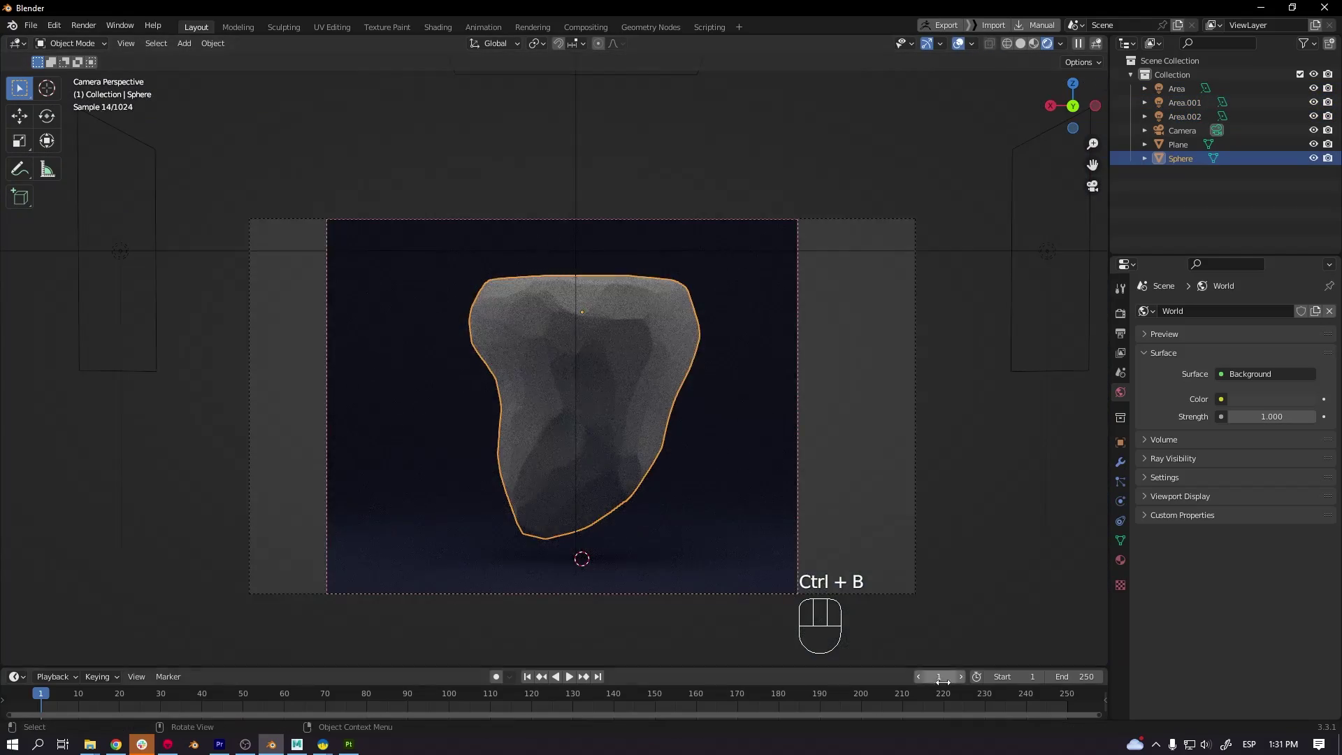
- Enlarge the timeline area, turn it into a Shader Editor, and name the rock's new material Rock
left_click_drag(944, 669, 447, 442)
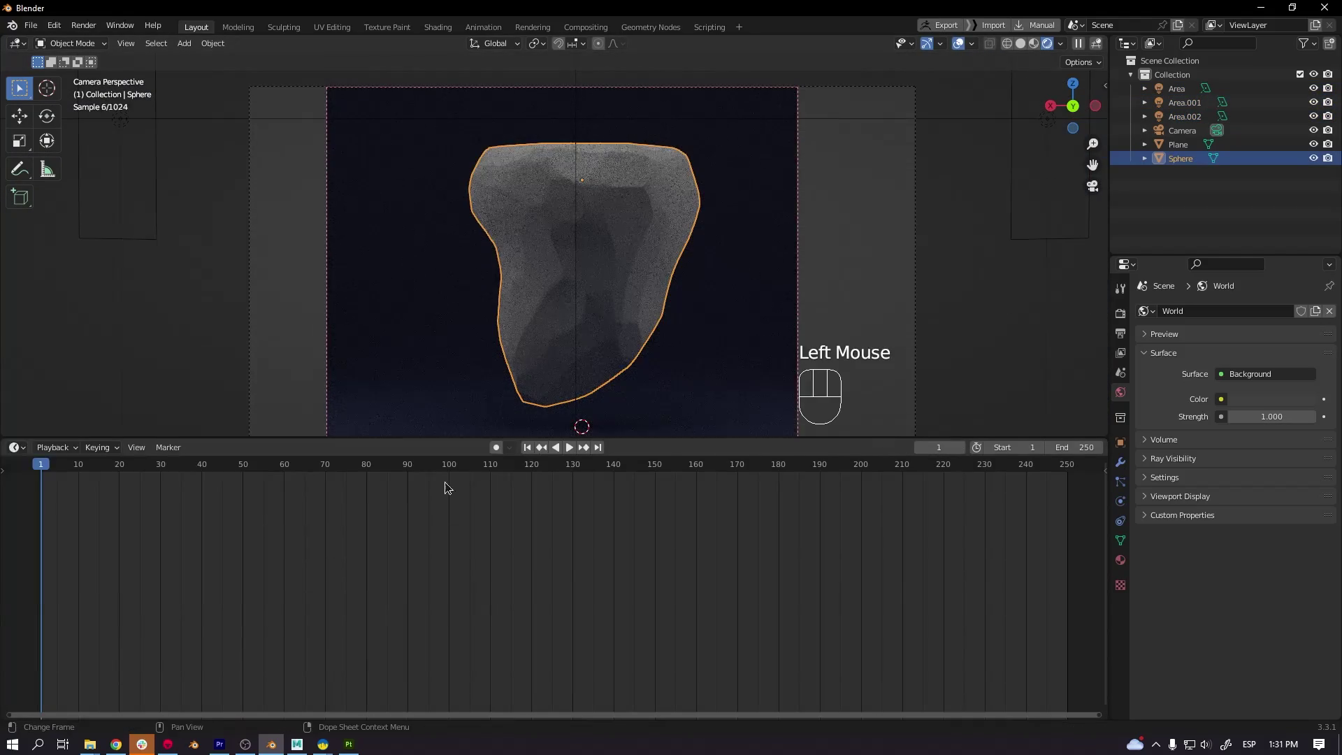
left_click(15, 448)
left_click(41, 557)
double_click(561, 450)
type("Rock")
key("Return")
- Set the base color of the Rock material's Principled BSDF to a deep pink
scroll(539, 577, "up", 2)
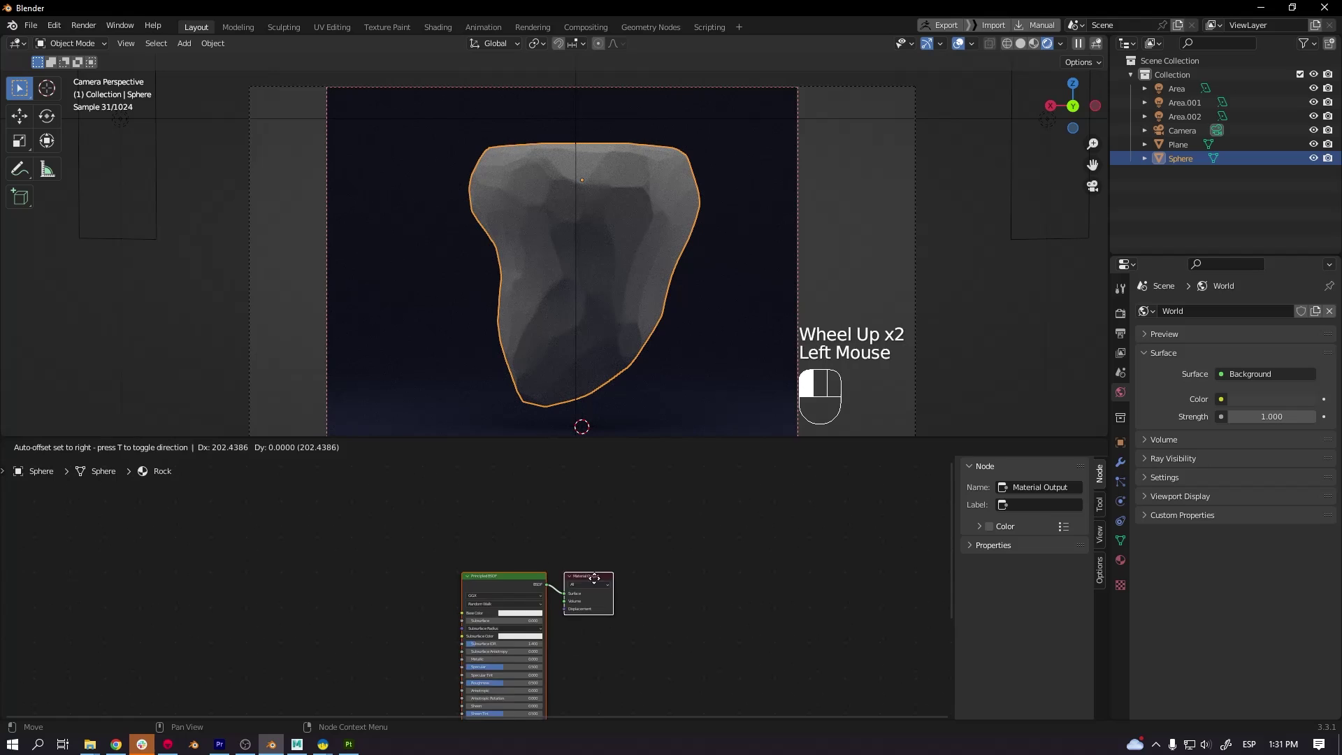
scroll(639, 607, "up", 3)
left_click(656, 599)
left_click(696, 506)
- Duplicate the Principled BSDF node and place the copy above the pink one
scroll(566, 615, "down", 4)
key("shift+d")
left_click(610, 472)
key("g")
left_click(637, 546)
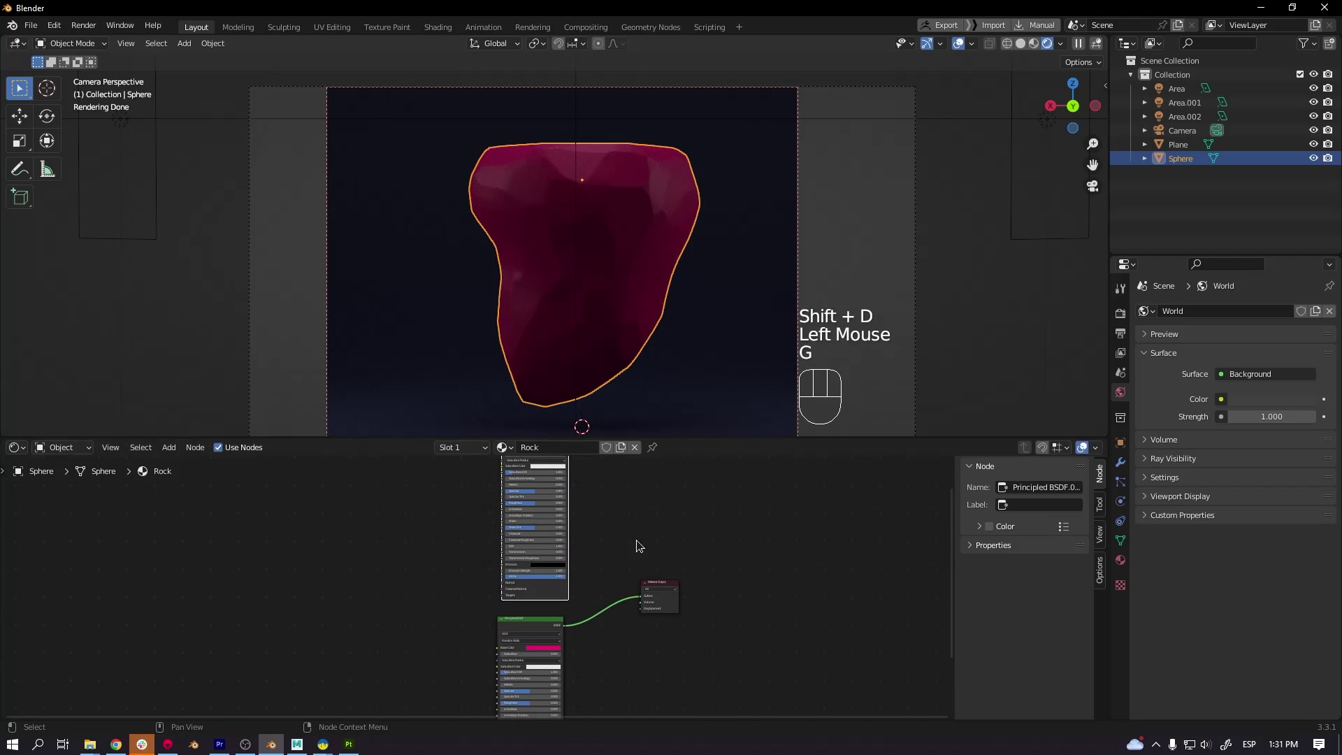
- Insert a Mix Shader between the pink Principled BSDF and the Material Output, and enlarge the Shader Editor area
mouse_move(638, 599)
left_click(748, 442)
left_click(655, 596)
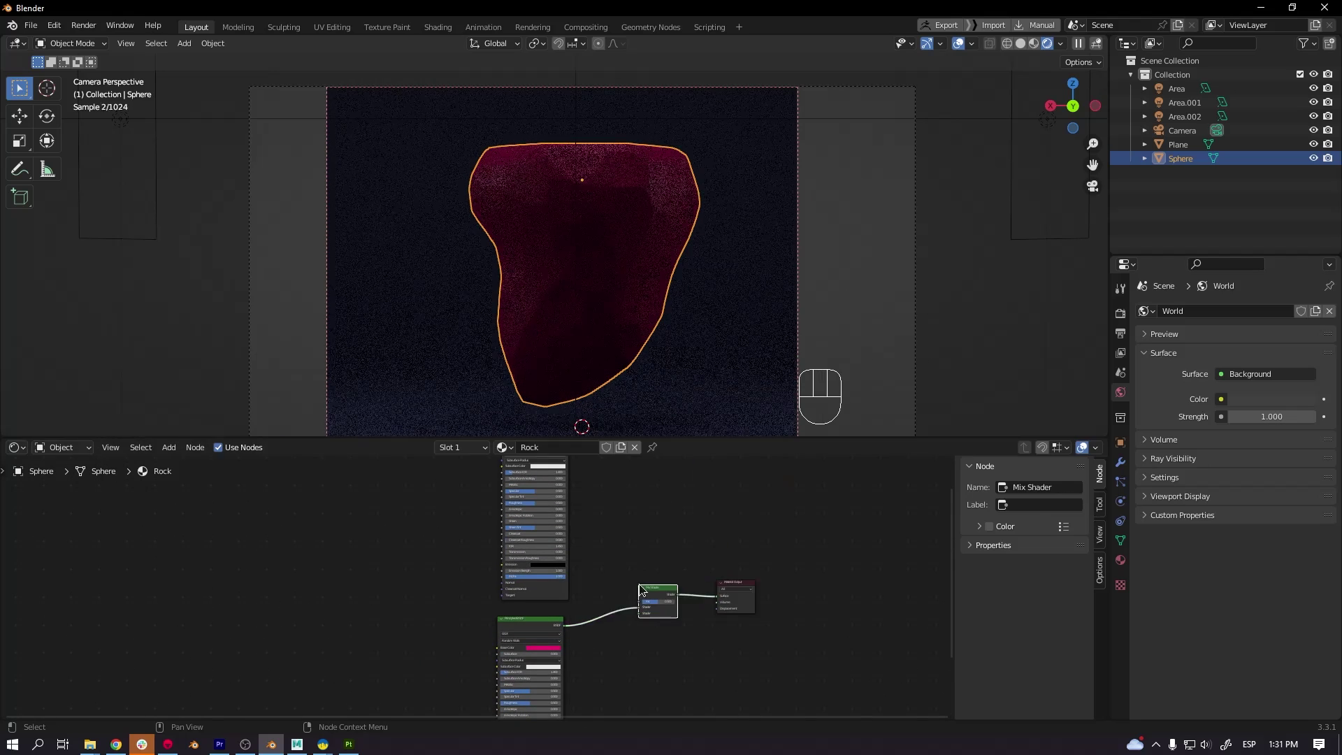
scroll(657, 587, "up", 3)
scroll(664, 567, "down", 4)
middle_click_drag(706, 529, 647, 533)
left_click_drag(633, 438, 615, 133)
scroll(475, 420, "up", 3)
left_click(464, 244)
middle_click_drag(491, 244, 518, 368)
scroll(518, 368, "up", 10)
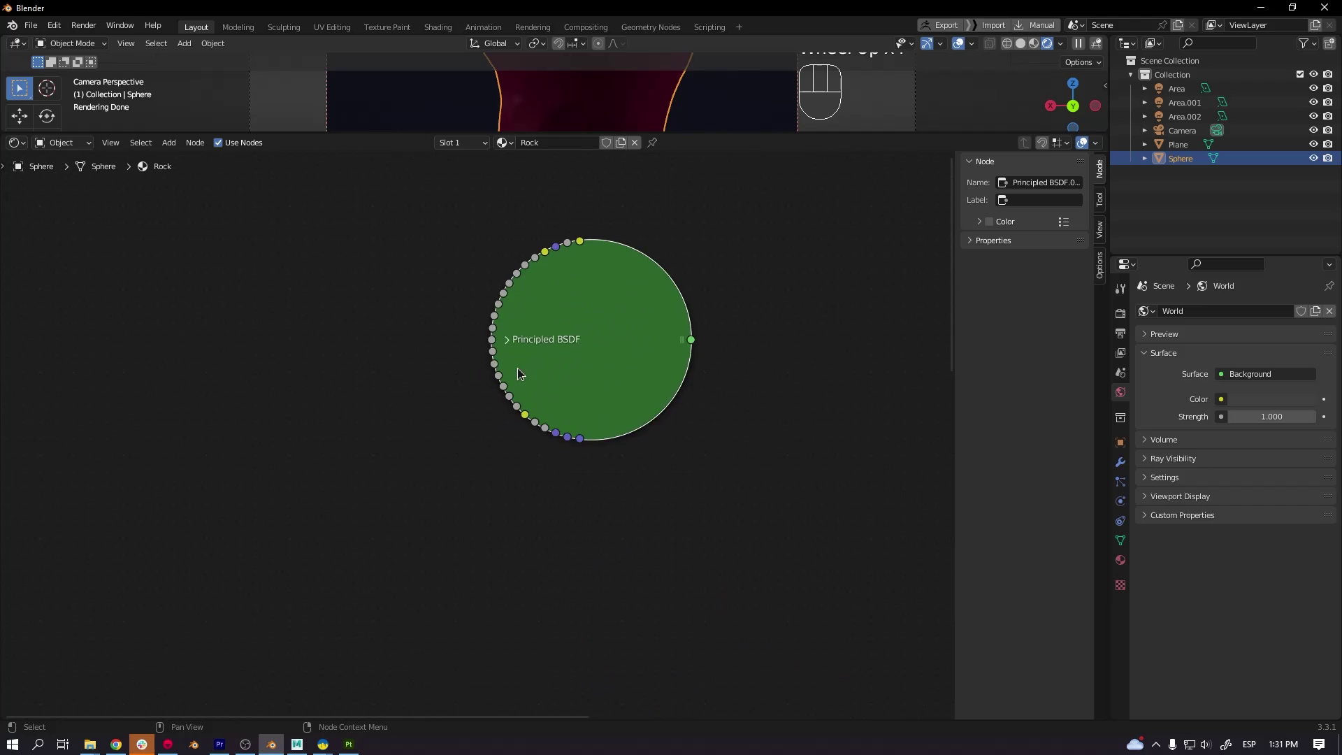
left_click(506, 339)
scroll(597, 423, "down", 10)
- Give the duplicate Principled BSDF a blue base color and connect it to the Mix Shader's second shader input
middle_click_drag(596, 422, 571, 329)
left_click(511, 339)
left_click_drag(509, 298, 632, 544)
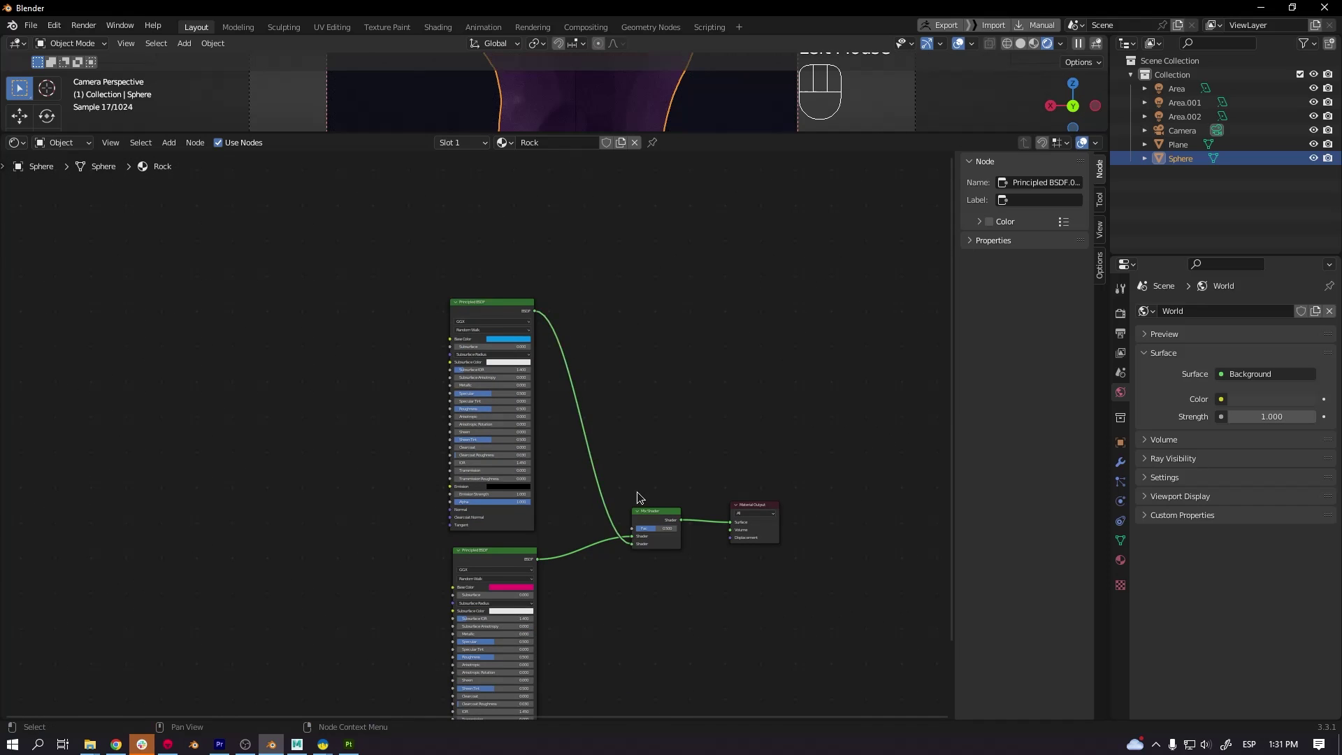
- Add a Geometry node and connect its Pointiness output to the Mix Shader's Fac input
scroll(632, 488, "up", 10)
key("shift+a")
mouse_move(633, 382)
left_click(731, 481)
left_click(630, 270)
left_click_drag(704, 290, 465, 422)
left_click(468, 446)
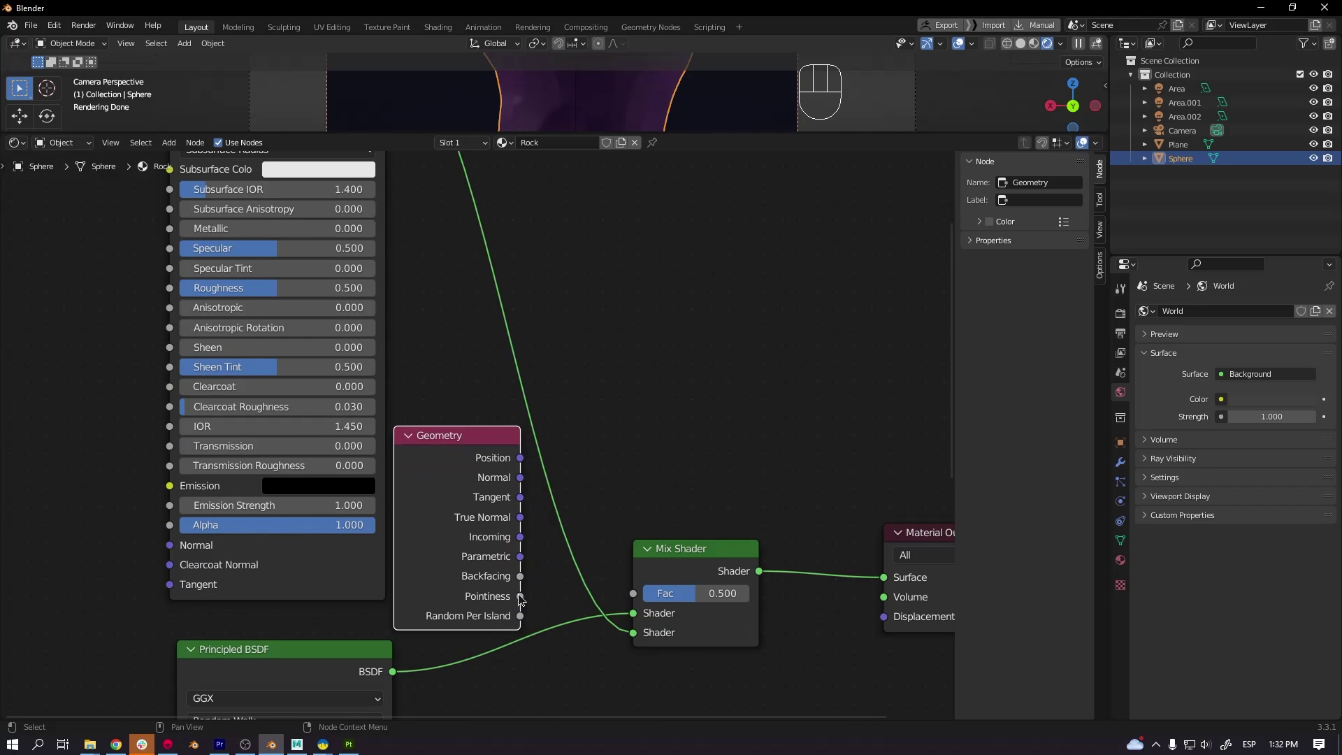
left_click_drag(520, 596, 633, 594)
- Add a ColorRamp node between the Geometry node's Pointiness output and the Mix Shader's Fac input
scroll(622, 623, "down", 2)
key("shift+a")
mouse_move(632, 512)
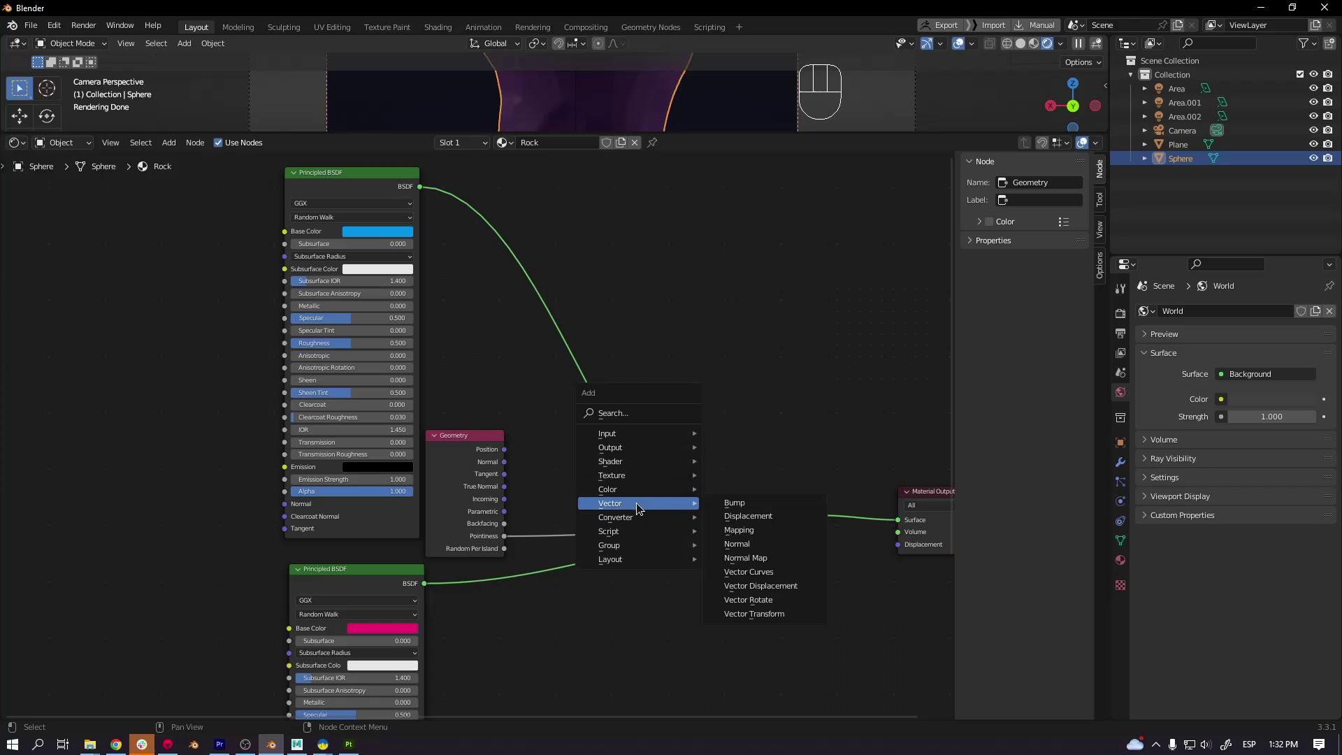
left_click(747, 530)
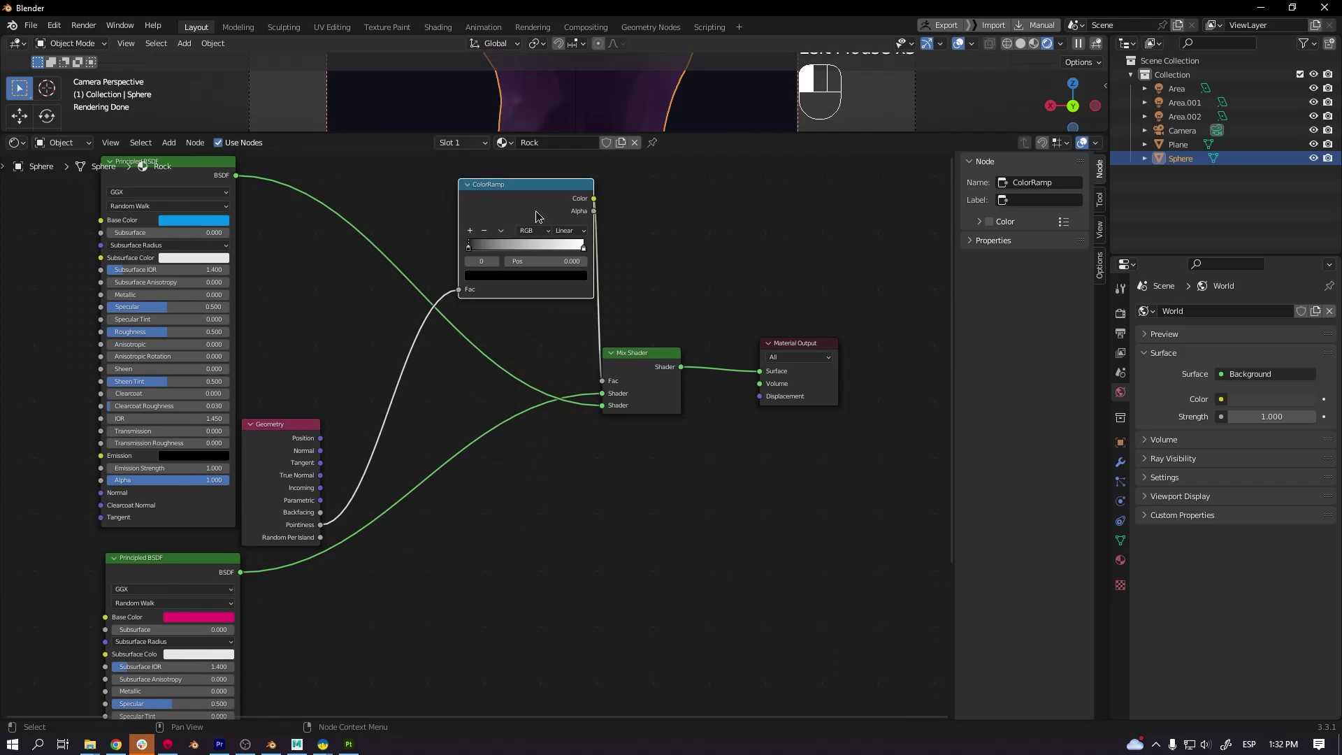
- Rearrange the node tree with the Geometry and ColorRamp nodes above the pink and blue Principled BSDF nodes
scroll(592, 355, "down", 2)
left_click(593, 355)
left_click_drag(593, 356, 579, 275)
left_click_drag(646, 444, 829, 520)
left_click_drag(818, 467, 858, 389)
left_click_drag(322, 331, 565, 598)
left_click_drag(338, 645, 358, 381)
left_click_drag(574, 594, 488, 450)
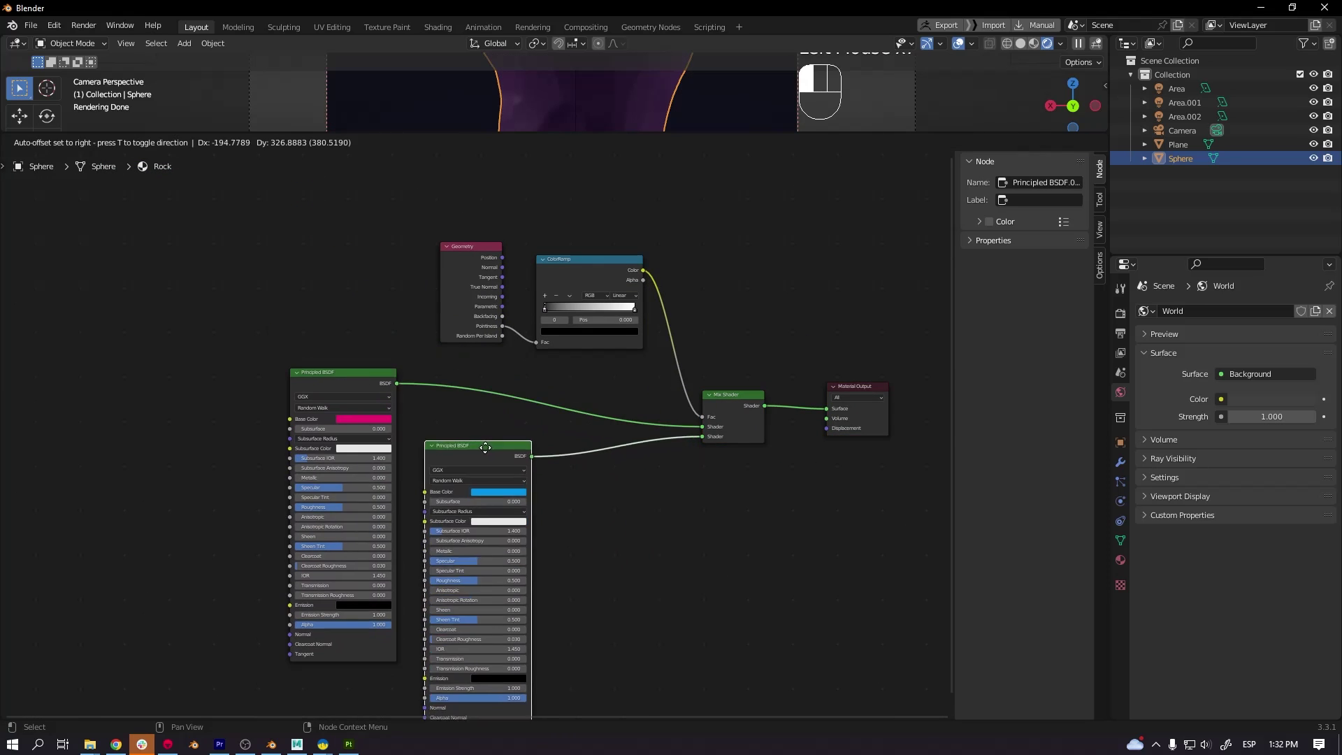
- Enlarge the 3D viewport and move the ColorRamp's stops together, with the black stop at 0.500
scroll(650, 403, "up", 2)
middle_click_drag(650, 402, 583, 381)
scroll(560, 314, "up", 3)
middle_click_drag(560, 315, 622, 447)
left_click_drag(731, 133, 733, 348)
left_click_drag(447, 487, 526, 482)
left_click_drag(647, 481, 575, 483)
left_click_drag(528, 482, 552, 482)
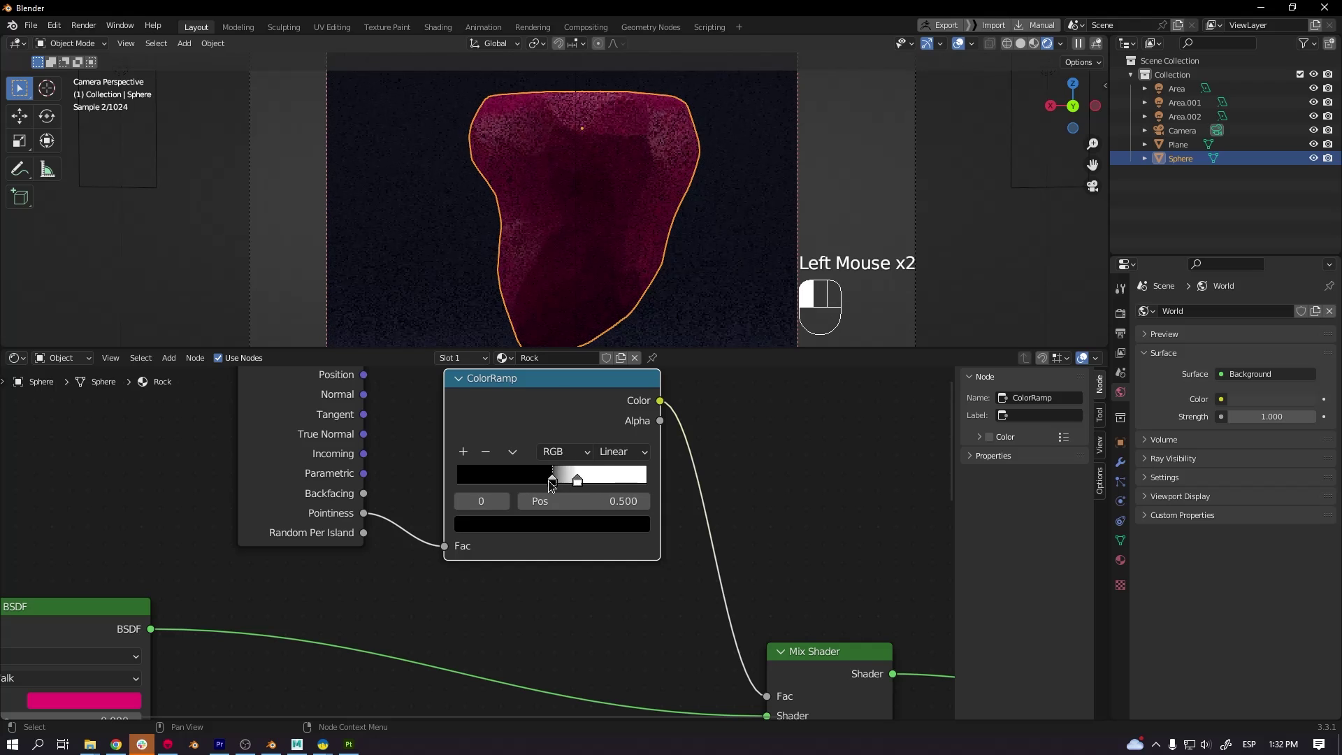
- Try to rewire the pink shader's link at the Mix Shader's inputs
scroll(697, 584, "down", 1)
middle_click_drag(697, 584, 609, 450)
left_click_drag(669, 572, 670, 575)
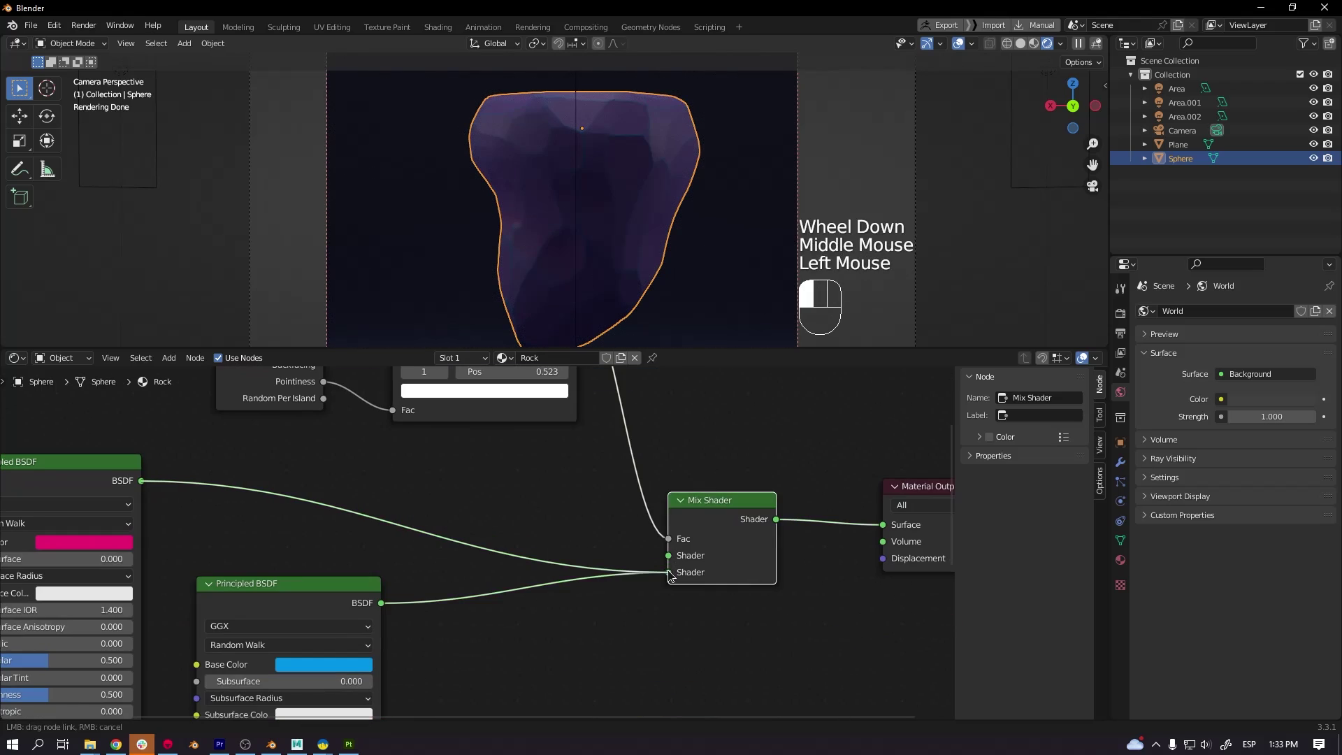
left_click(584, 500)
- Readjust the black and white stops of the ColorRamp to refine the edge mask on the rock
middle_click_drag(549, 469, 594, 632)
scroll(584, 601, "up", 3)
left_click_drag(559, 505, 554, 504)
left_click_drag(553, 501, 547, 501)
left_click_drag(578, 500, 586, 500)
left_click_drag(548, 501, 570, 499)
- Try a pale base color on the second Principled BSDF and a near-black one on the first
scroll(557, 598, "down", 6)
middle_click_drag(558, 600, 574, 504)
scroll(573, 503, "down", 1)
middle_click_drag(573, 503, 590, 441)
left_click(464, 567)
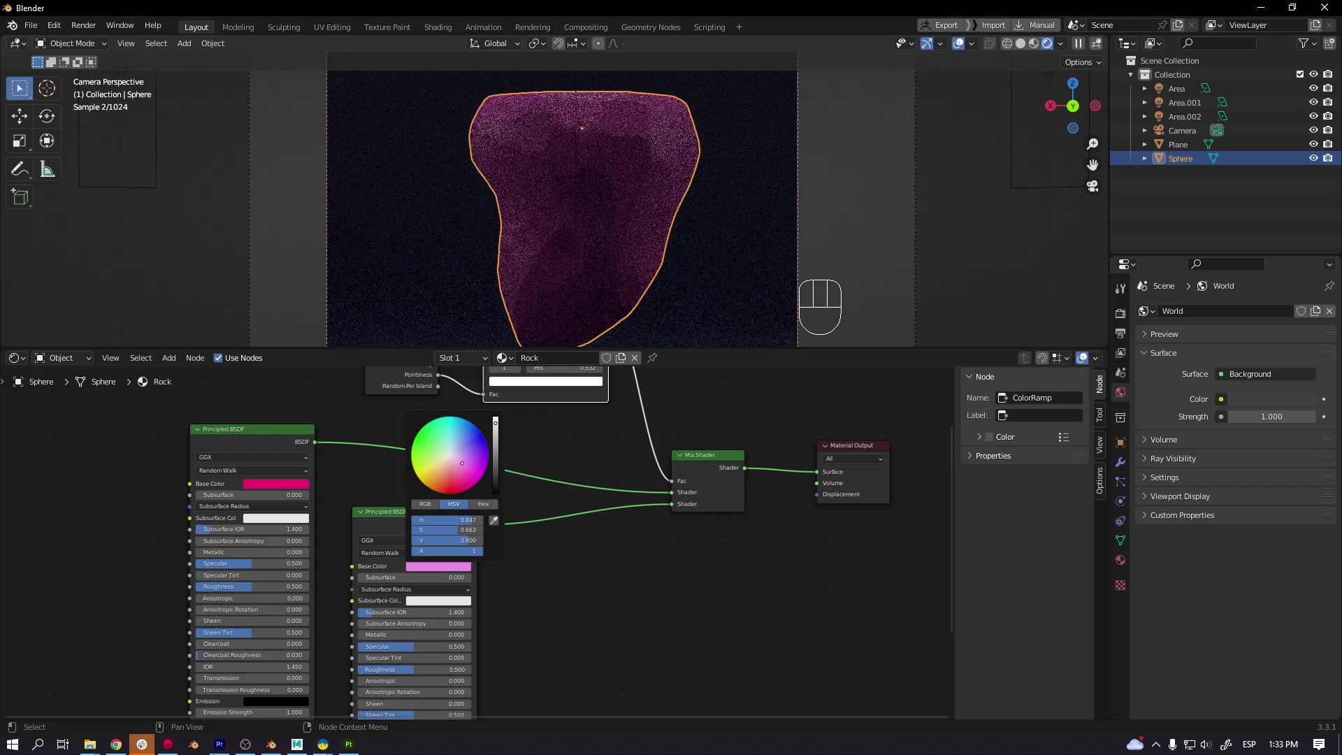
left_click(277, 484)
left_click(333, 409)
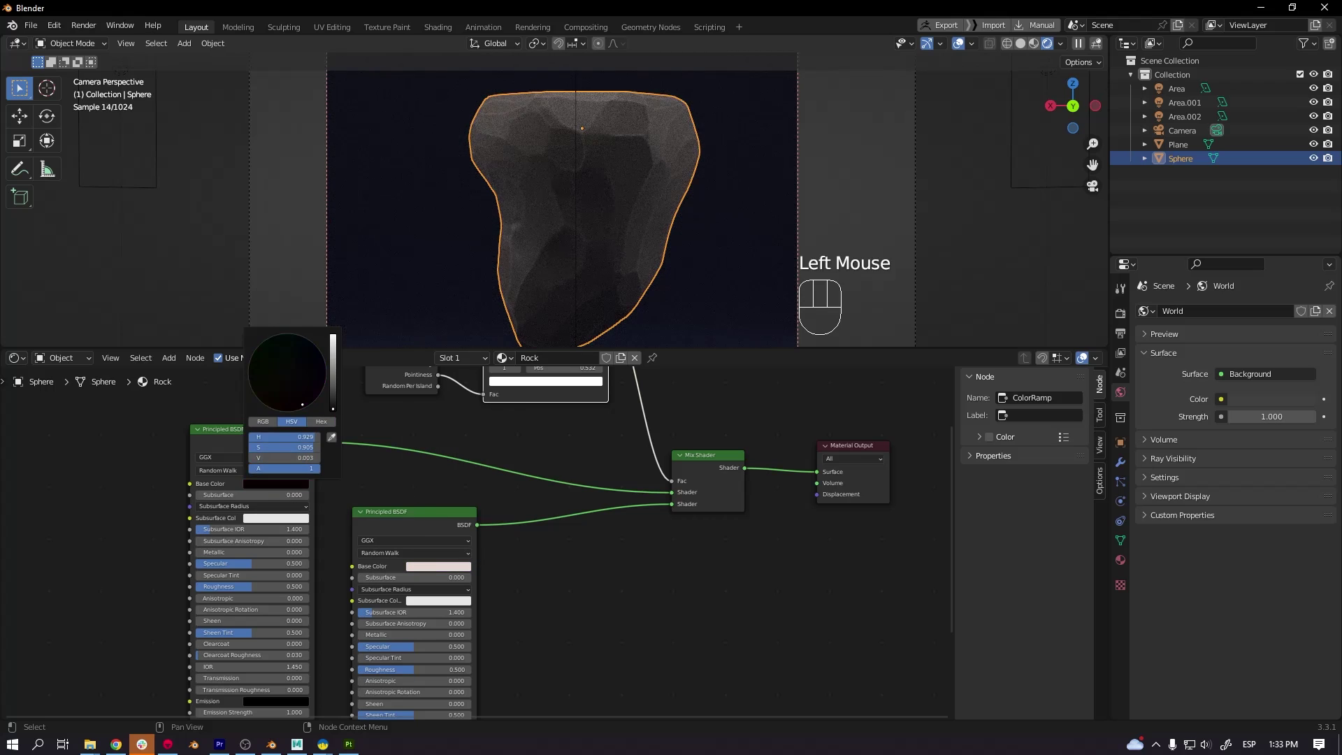
left_click_drag(333, 365, 333, 335)
- Try a red base color on the first Principled BSDF and a blue one on the second
left_click(292, 485)
left_click(288, 411)
left_click(443, 566)
left_click(478, 431)
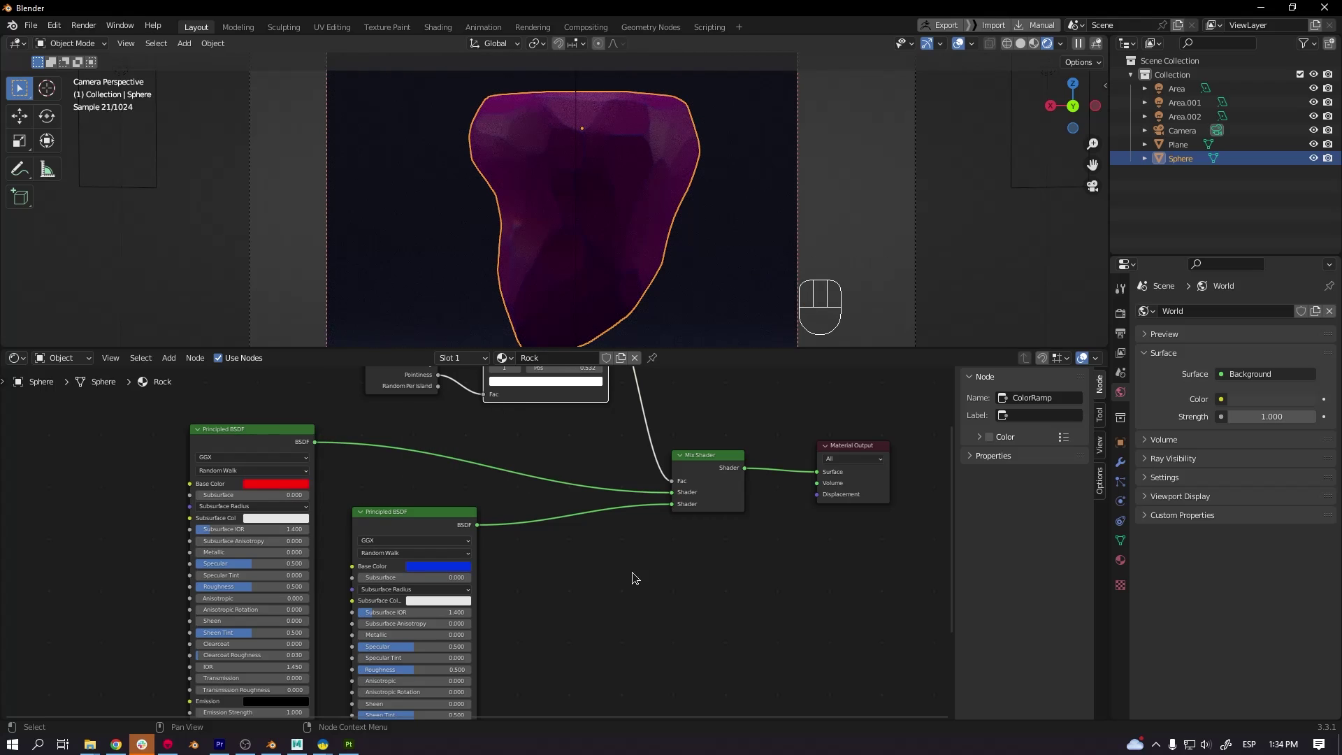
- Set the first Principled BSDF's base color to crimson and the second one's to pinkish magenta
left_click(299, 484)
left_click(450, 566)
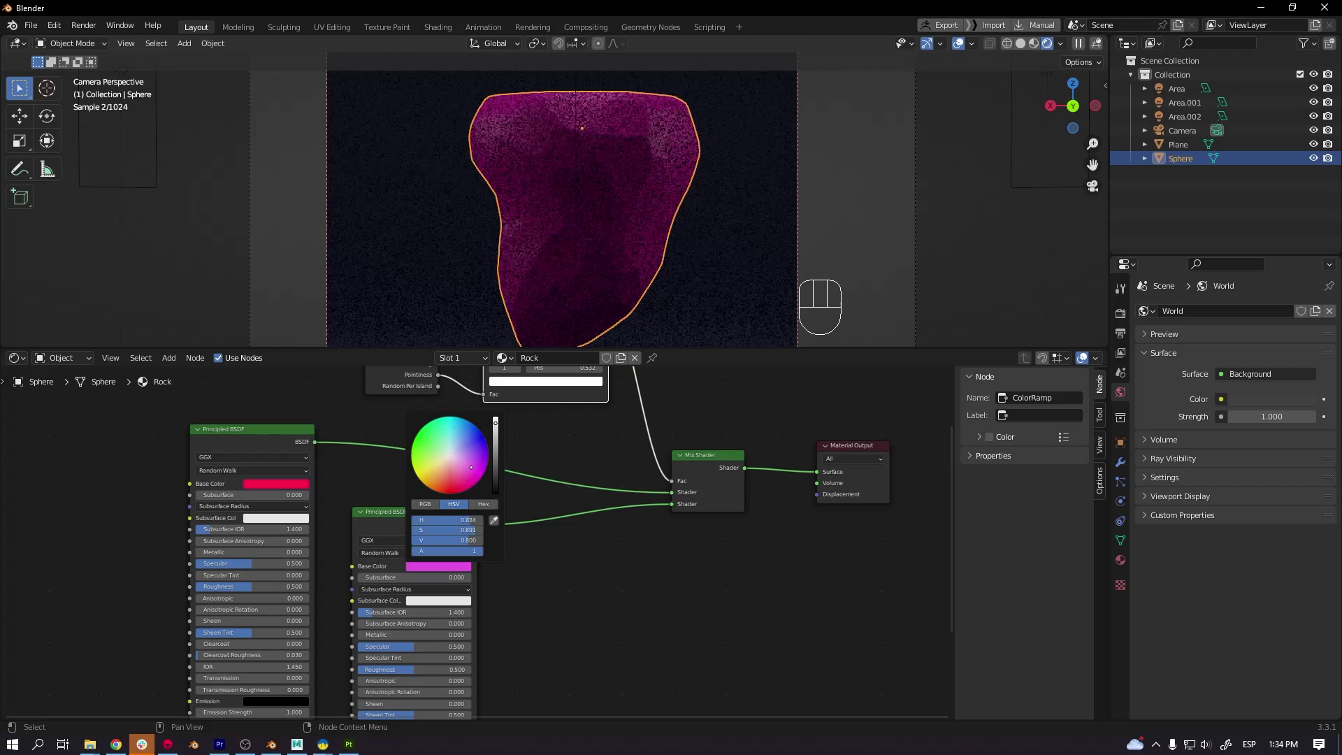
left_click_drag(471, 467, 462, 462)
- Narrow the gap between the ColorRamp's black and white stops for a sharper edge transition
scroll(596, 457, "up", 1)
middle_click_drag(596, 456, 592, 577)
scroll(545, 482, "up", 6)
middle_click_drag(531, 479, 506, 507)
scroll(505, 509, "up", 2)
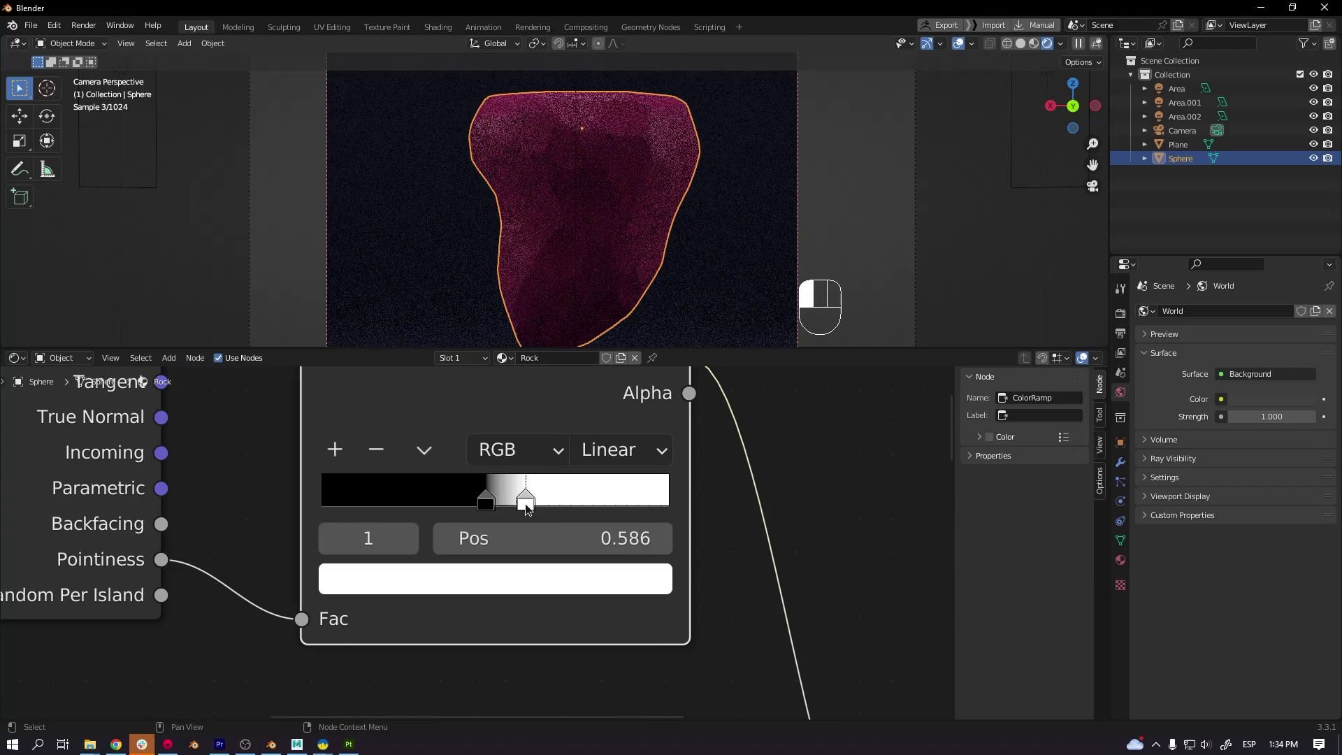
left_click_drag(526, 505, 518, 504)
left_click_drag(487, 502, 492, 505)
left_click_drag(522, 504, 492, 507)
- Try a fully saturated magenta as the second Principled BSDF's base color
scroll(686, 554, "down", 4)
scroll(687, 554, "down", 4)
middle_click_drag(687, 554, 648, 372)
left_click(393, 586)
left_click_drag(439, 470, 448, 466)
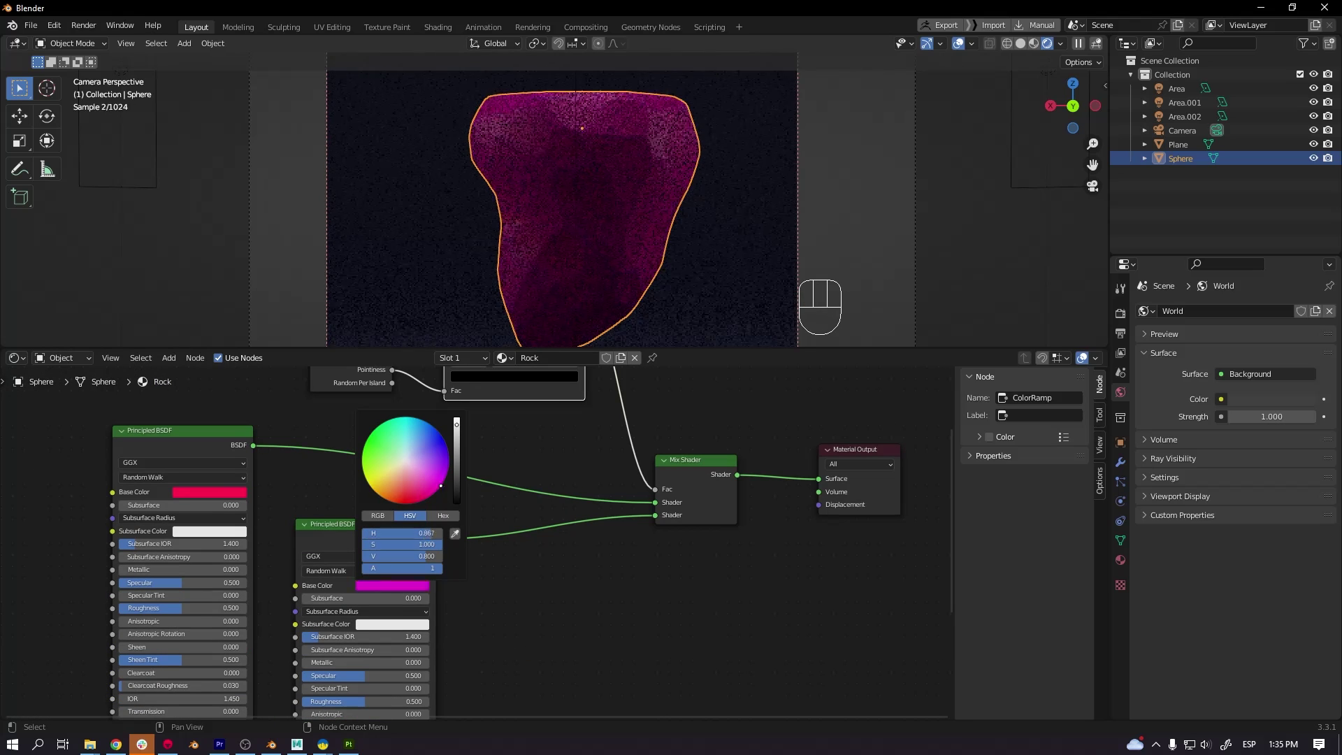
- Set the ColorRamp's black stop to 0.491 and move its white stop slightly farther from it
middle_click_drag(541, 367, 541, 518)
scroll(529, 513, "up", 7)
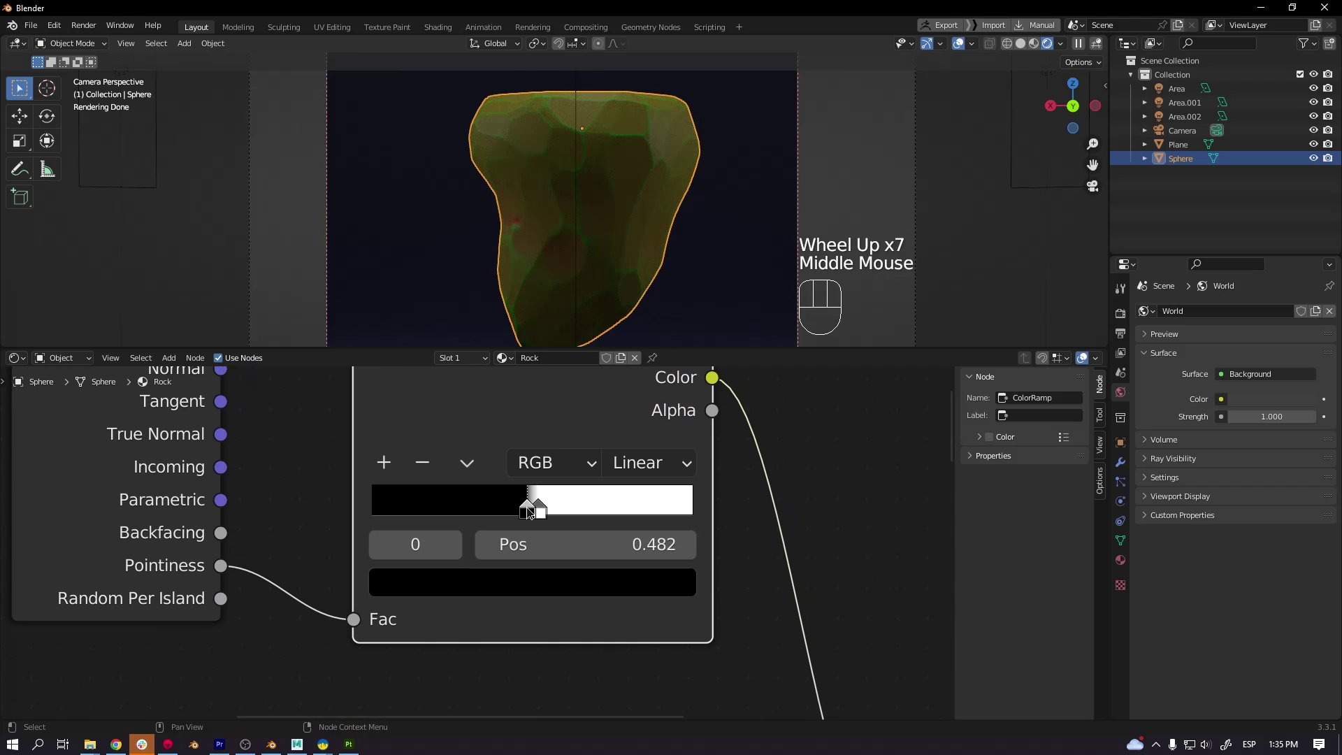
mouse_move(543, 516)
left_mouse_down()
mouse_move(555, 516)
mouse_move(532, 514)
mouse_move(554, 514)
left_mouse_up()
left_click(529, 515)
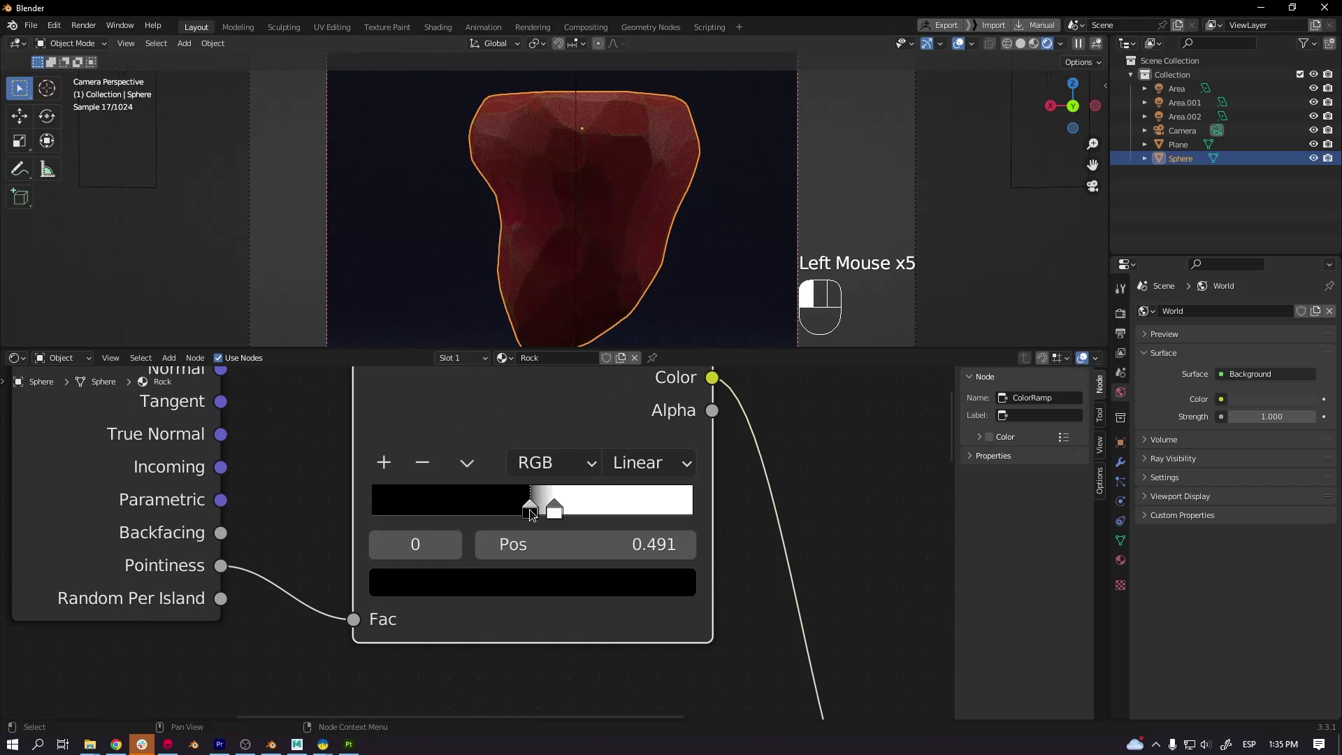
- Try a saturated blue as the second Principled BSDF's base color
scroll(532, 514, "down", 4)
middle_click_drag(532, 514, 458, 515)
left_click(416, 553)
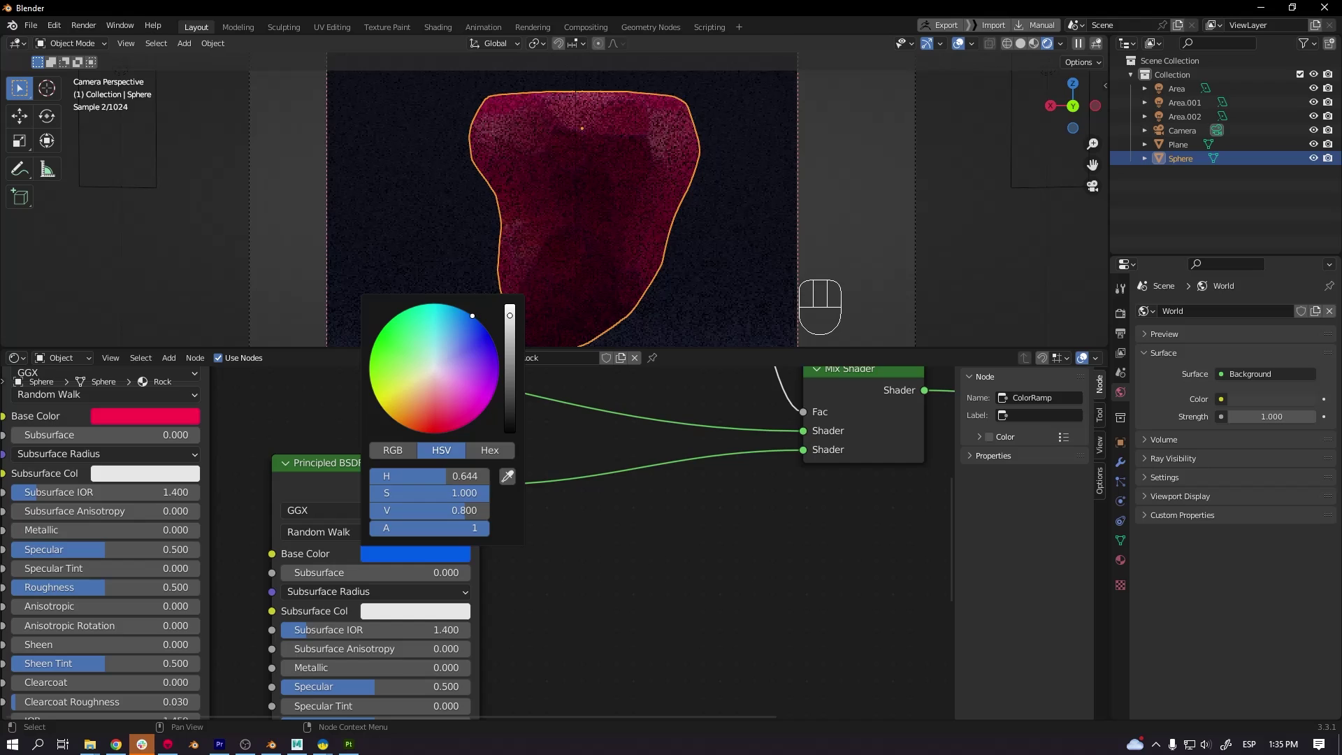
left_click_drag(472, 316, 465, 311)
scroll(633, 562, "down", 5)
left_click(617, 548)
- Move the ColorRamp's white stop to position 0.514
scroll(619, 545, "up", 4)
middle_click_drag(654, 437, 587, 692)
scroll(579, 552, "up", 3)
left_click(577, 535)
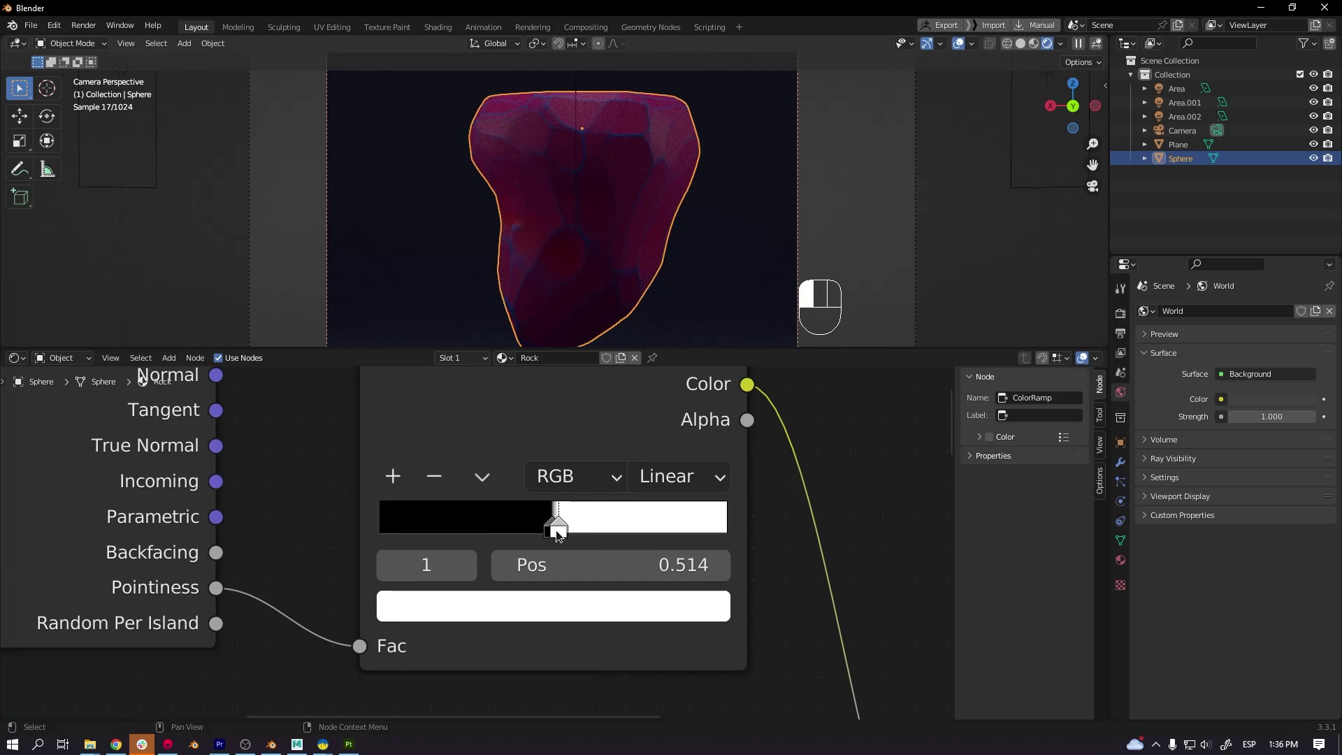
- Set the second Principled BSDF's base color to magenta with hue 0.925, saturation 0.970 and value 0.800
scroll(561, 534, "down", 4)
middle_click_drag(562, 535, 435, 623)
left_click(435, 624)
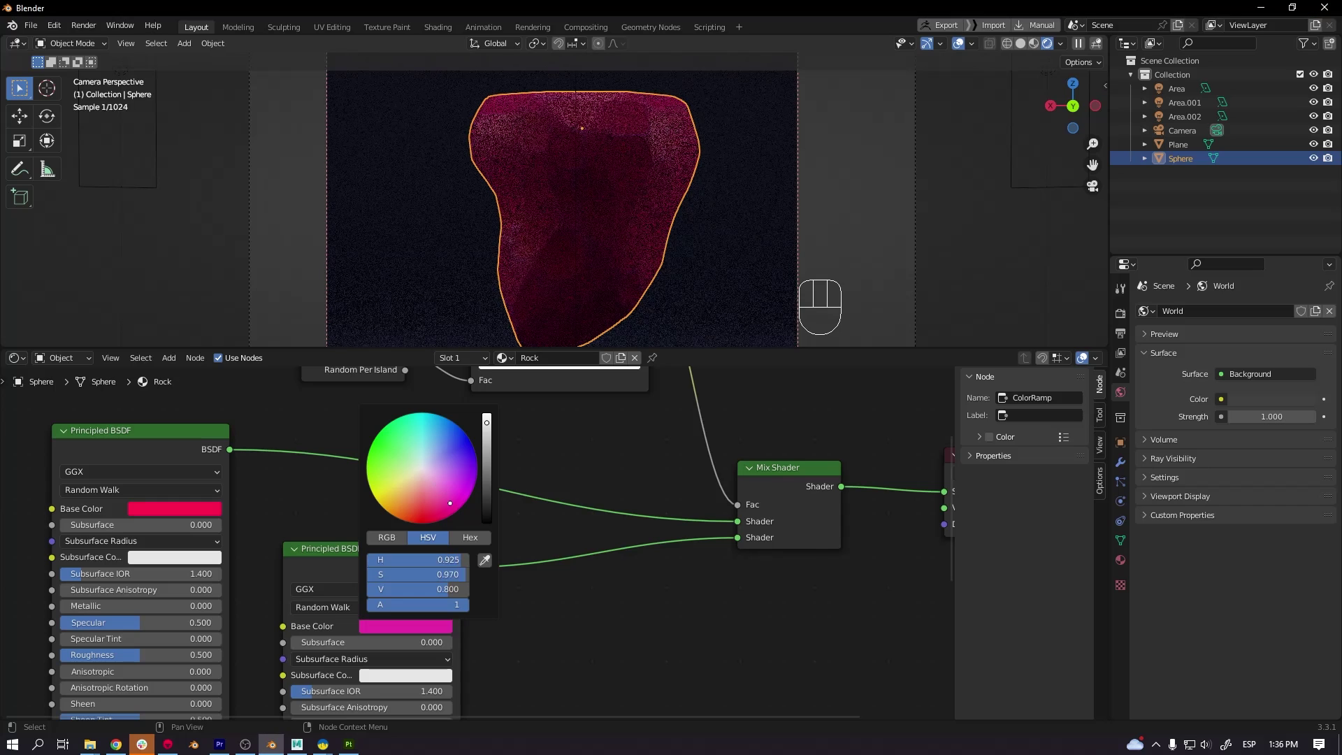
left_click(620, 632)
- Set the roughness to 0.355 on the first Principled BSDF and 0.259 on the second
scroll(621, 632, "down", 5)
middle_click_drag(371, 640, 430, 465)
scroll(430, 465, "up", 5)
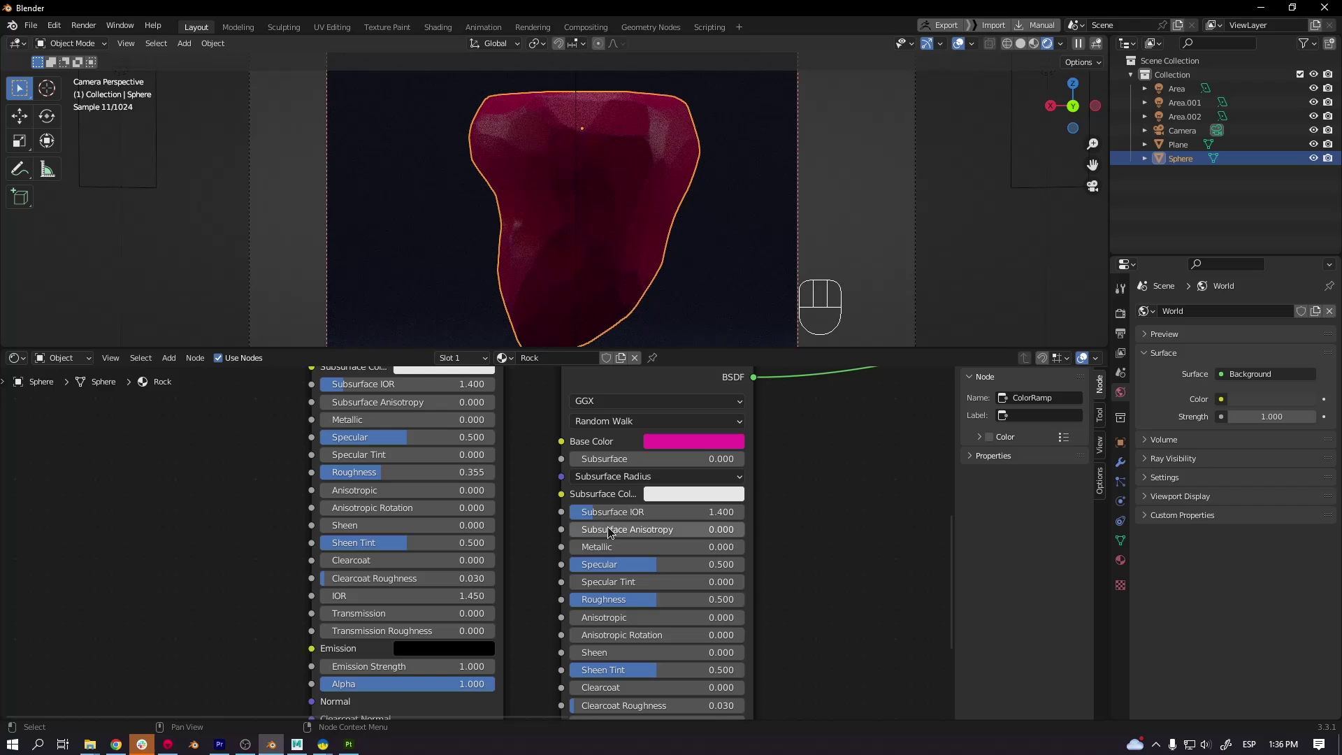
left_click_drag(655, 600, 615, 600)
scroll(890, 570, "down", 5)
scroll(919, 264, "down", 2)
left_click_drag(796, 347, 794, 479)
key("r")
key("z")
key("Escape")
left_click_drag(695, 479, 692, 334)
- Set the first Principled BSDF's Subsurface Anisotropy to 0.136
scroll(443, 459, "up", 3)
middle_click_drag(443, 458, 419, 483)
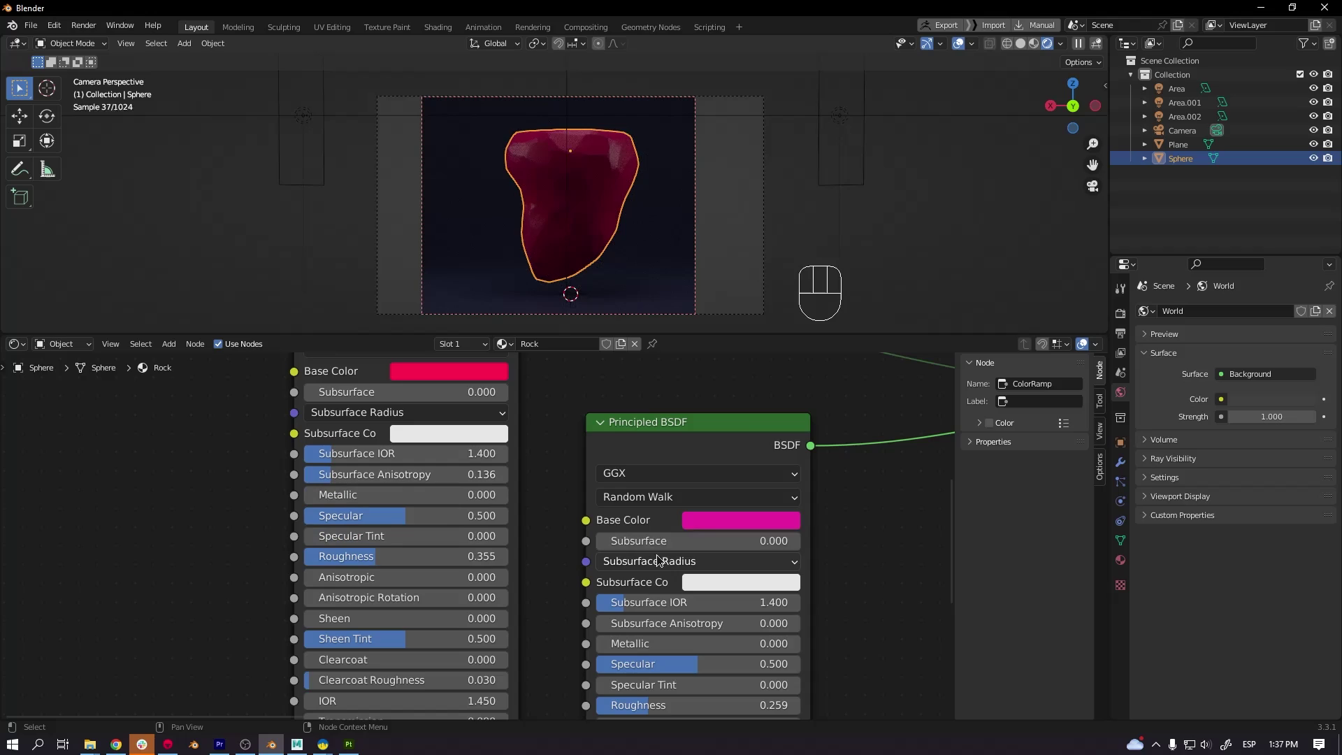
- Duplicate the side area light beside the rock and rotate the copy around the Z axis
left_click(833, 167)
middle_click_drag(741, 146, 730, 269)
scroll(727, 269, "down", 4)
key("shift+d")
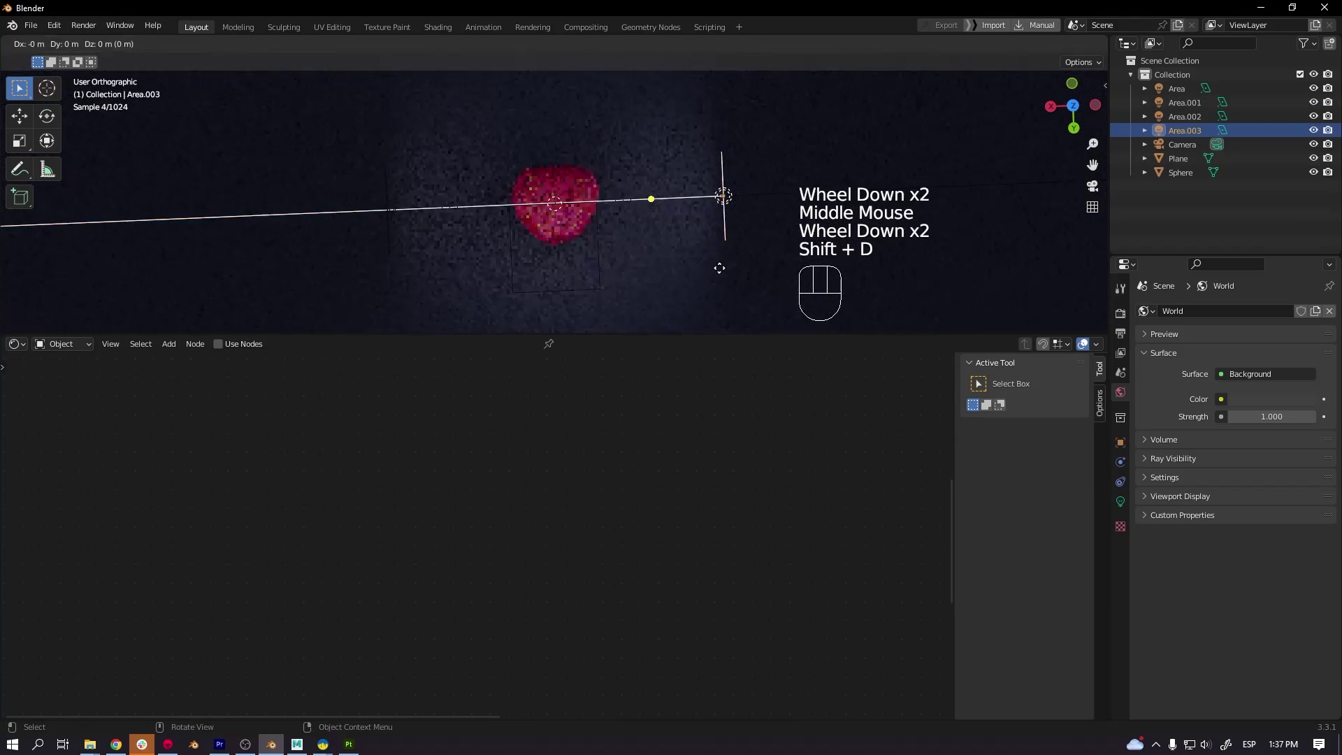
key("shift+z")
left_click(667, 179)
key("r")
key("z")
key("Escape")
key("r")
key("z")
left_click(752, 204)
- Move the duplicated area light horizontally until it stands behind the rock
key("g")
key("shift+z")
left_click(746, 195)
key("g")
key("shift+z")
left_click(704, 154)
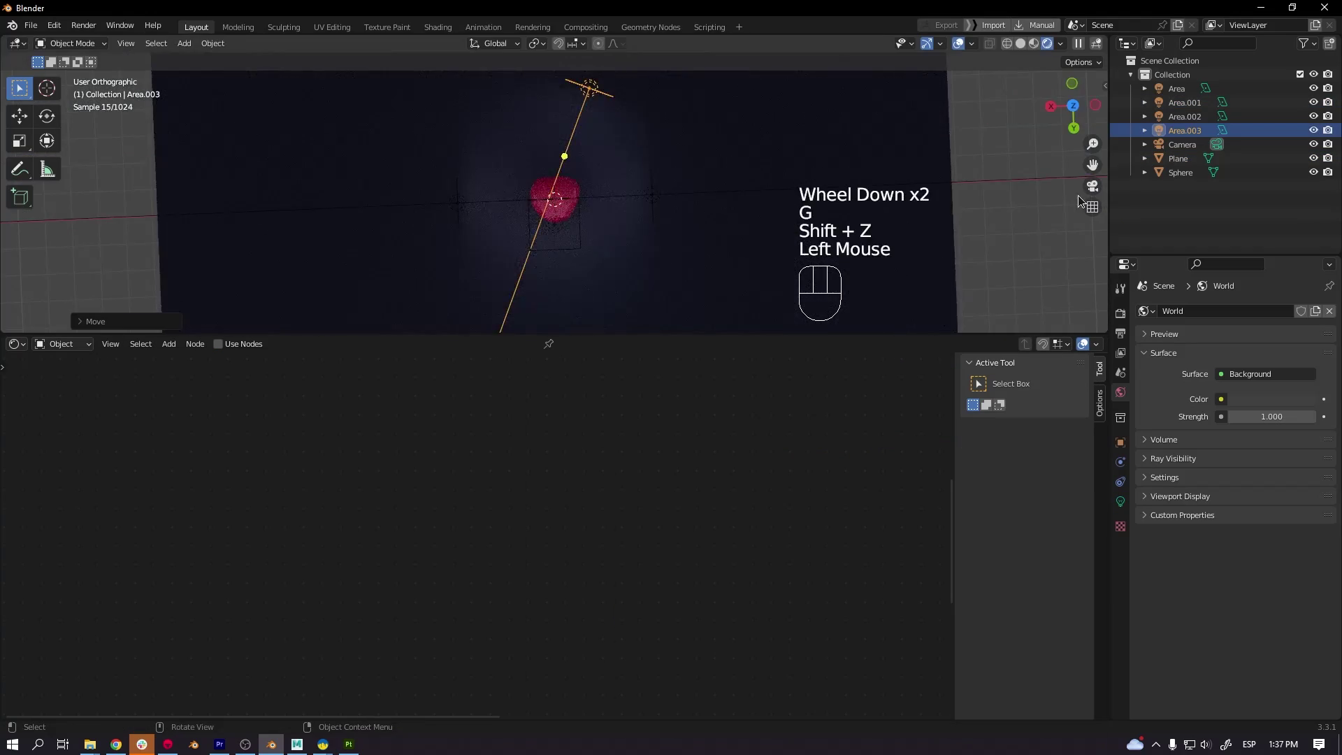
- Check the duplicated area light through the camera and delete it
left_click(1093, 186)
scroll(719, 241, "up", 3)
key("g")
key("Escape")
key("x")
left_click(671, 241)
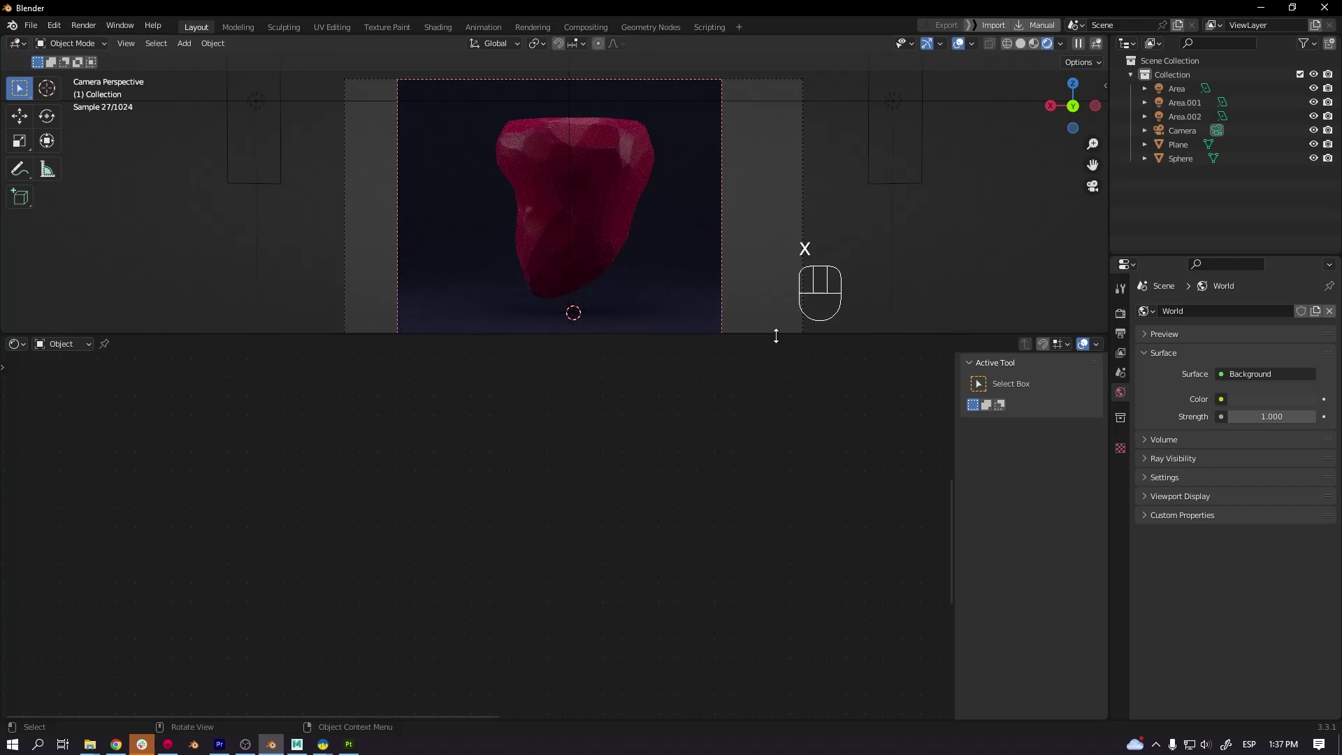
- Select the rock in solid shading and open a Timeline between the viewport and the node editor
left_click_drag(776, 335, 765, 455)
left_click(629, 244)
left_click(1020, 44)
left_click_drag(1103, 450, 1087, 323)
left_click_drag(17, 331, 185, 385)
- Set the end frame to 300 and keyframe the rock turning 360° around Z from frame 1 to frame 300
key("i")
left_click(632, 226)
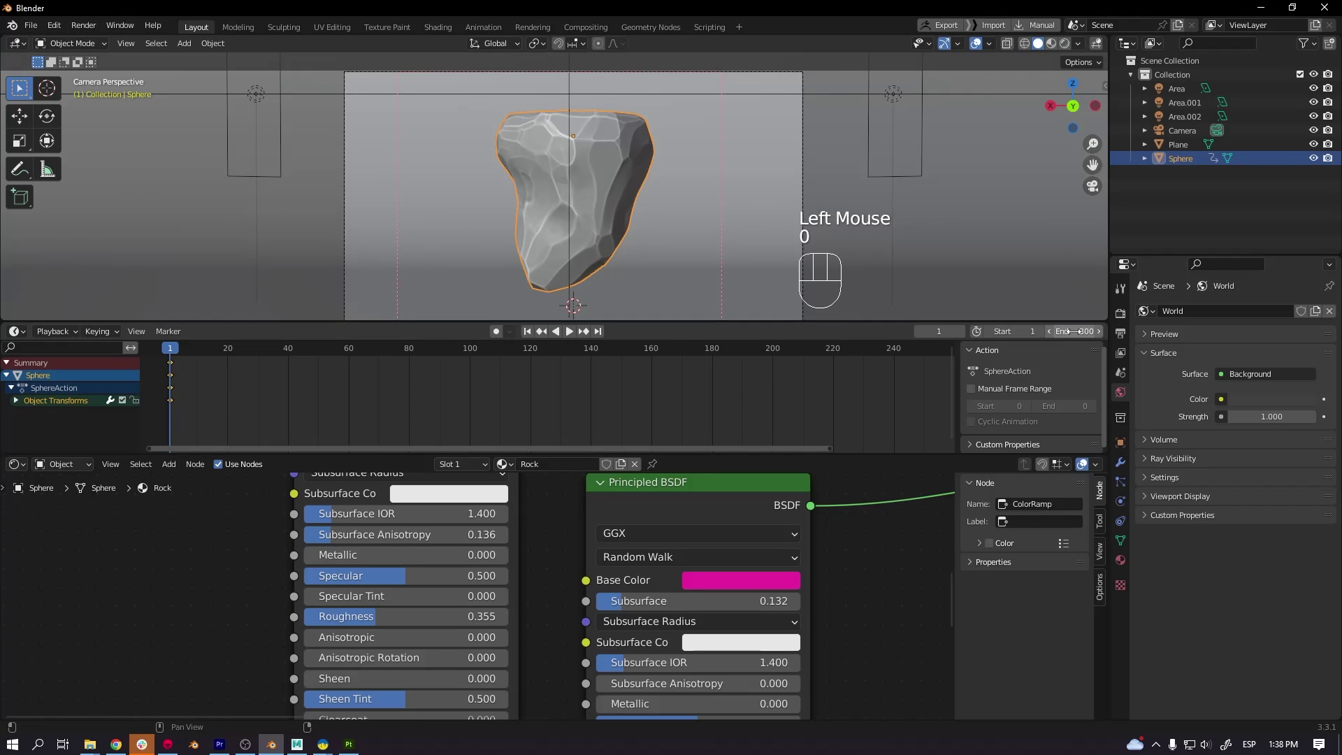
type("rz360")
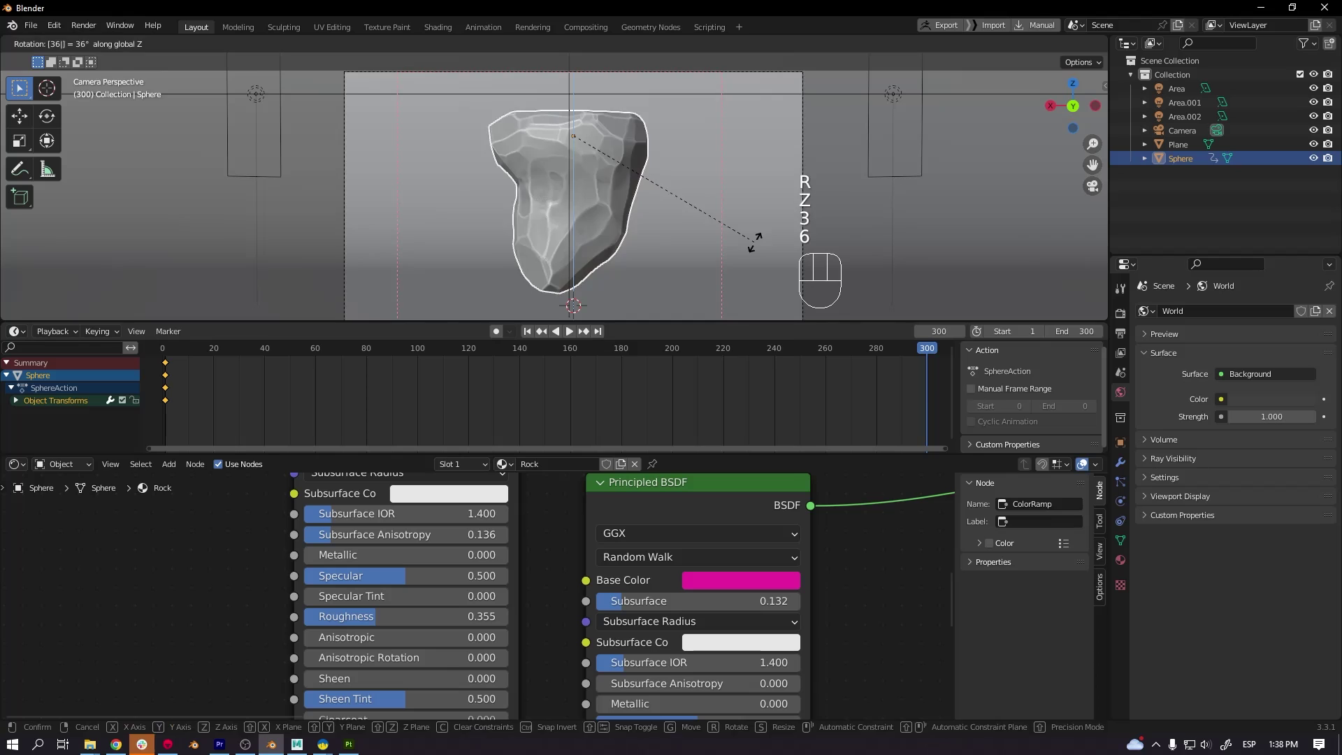
key("Return")
key("i")
left_click(754, 240)
- Change the handle type of all the rock's keyframes and play the animation
key("a")
key("v")
left_click(589, 425)
left_click(569, 332)
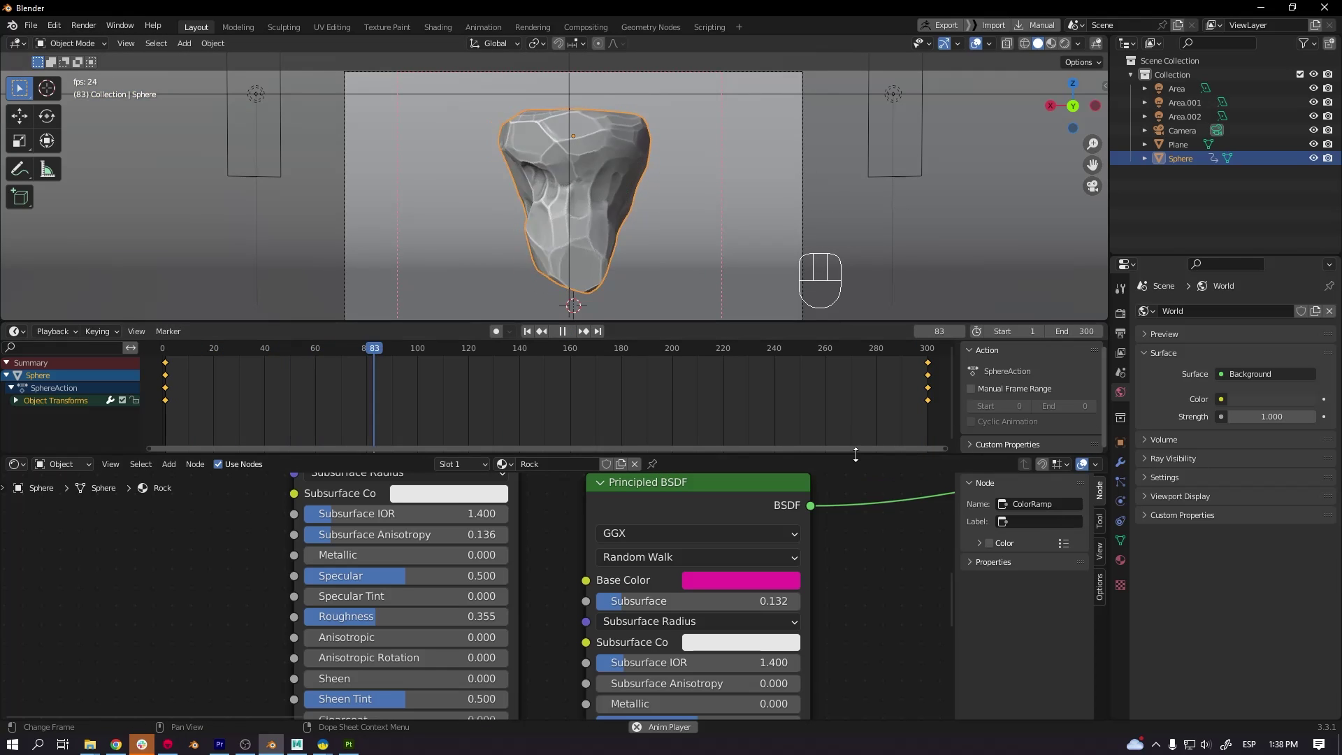
- Set the Cycles render device to GPU Compute and enable viewport denoising
left_click(1065, 43)
left_click(1120, 315)
left_click(1251, 347)
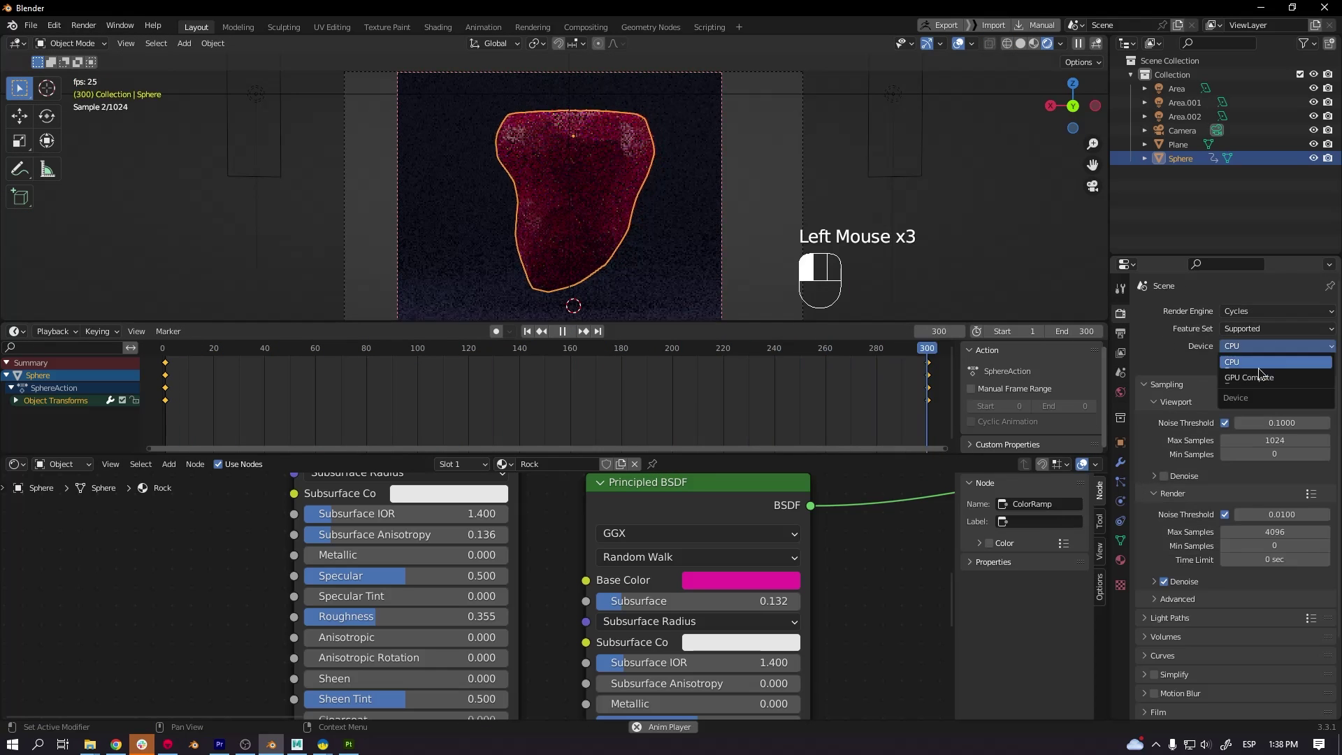
left_click(1251, 365)
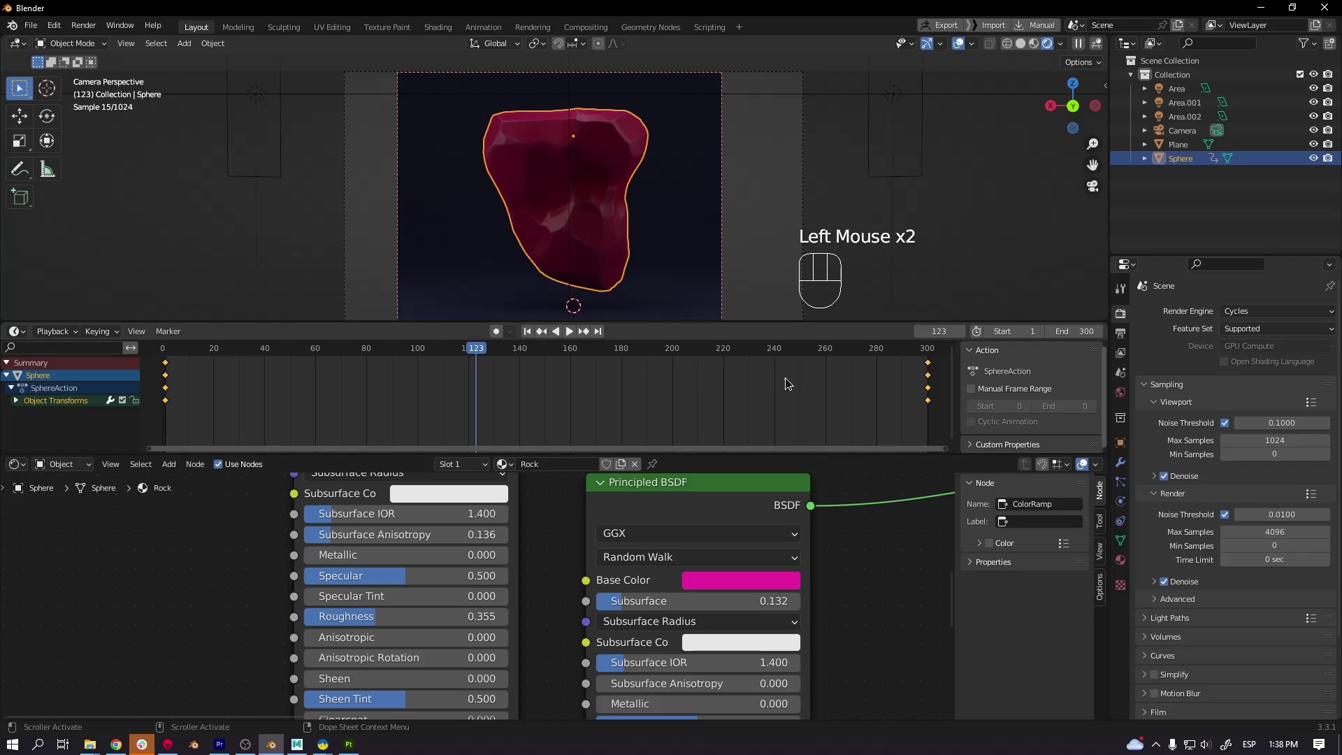
- Set the world background strength to 2.000 and enlarge the 3D viewport
left_click(1120, 392)
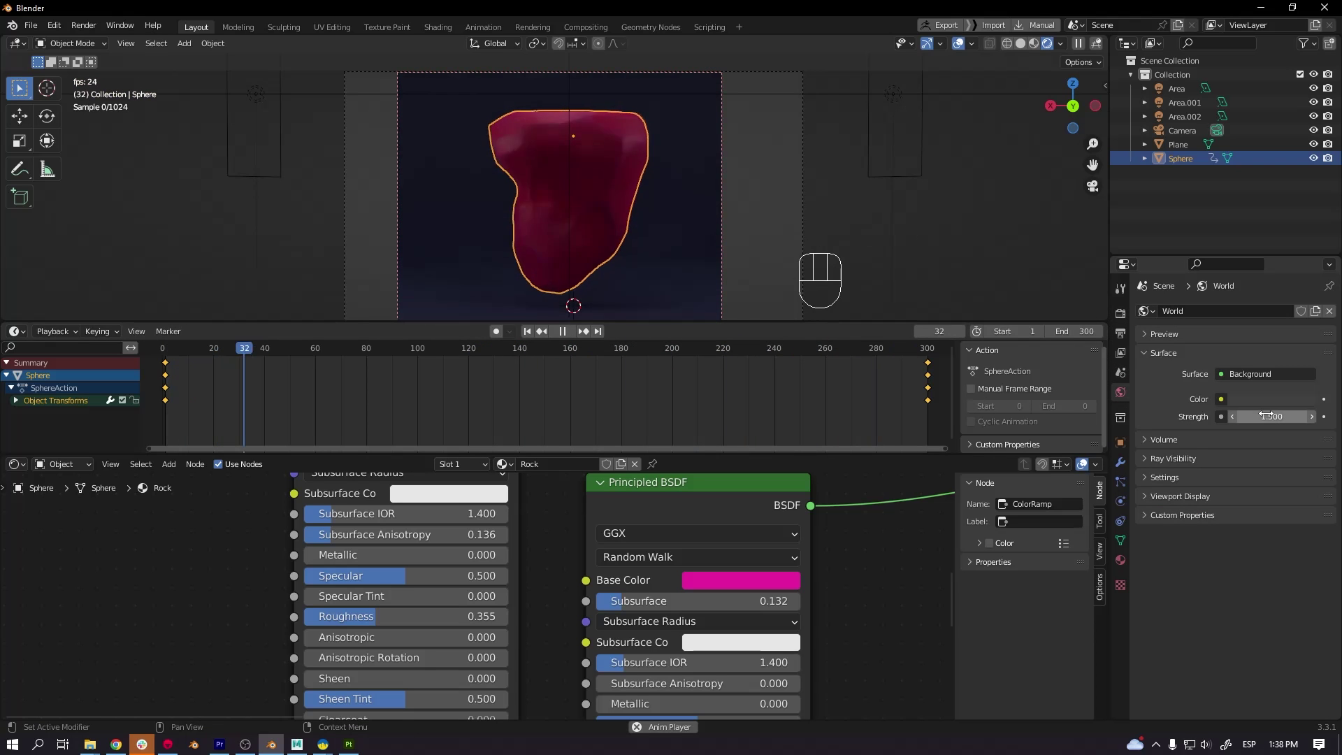
left_click(1269, 416)
left_click_drag(902, 454, 870, 588)
left_click_drag(830, 322, 836, 474)
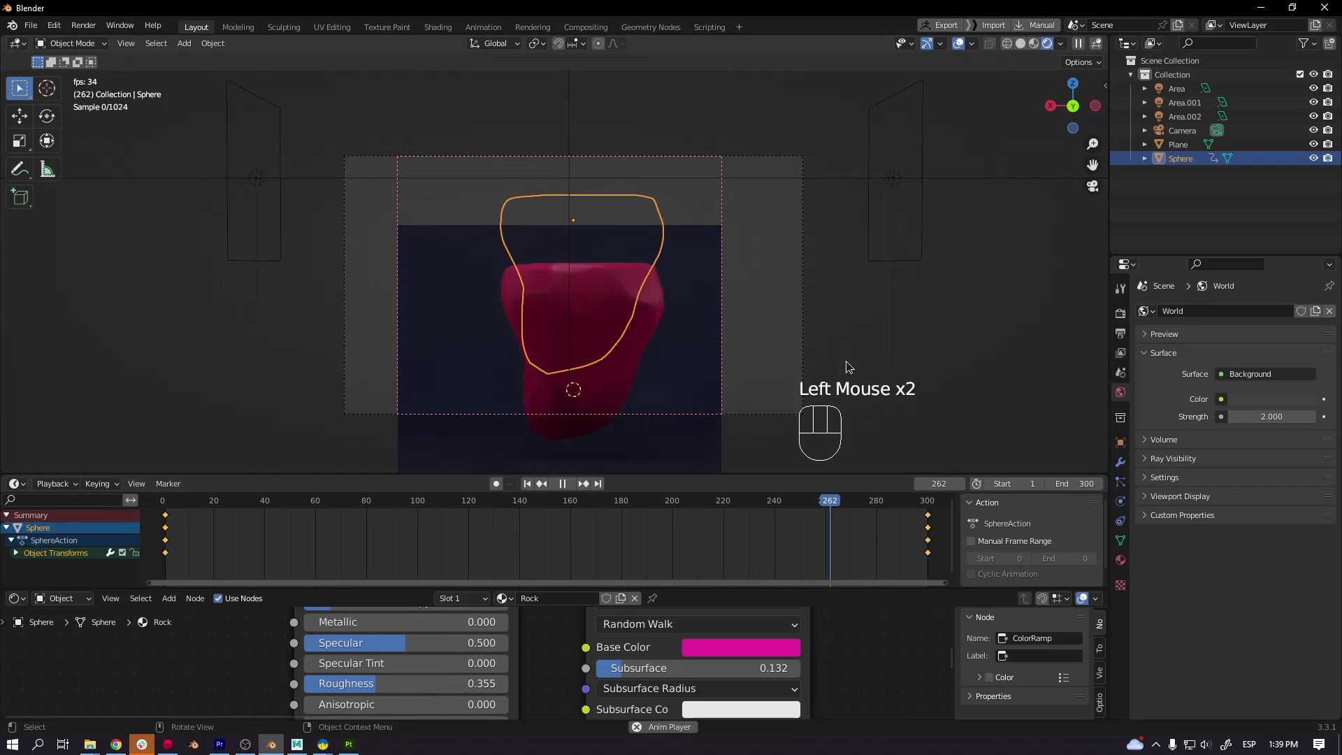
- Switch the viewport to solid shading, stop the playback and return to the first frame
left_click(895, 181)
left_click(1020, 44)
left_click(1065, 44)
left_click(1021, 44)
scroll(749, 335, "down", 1)
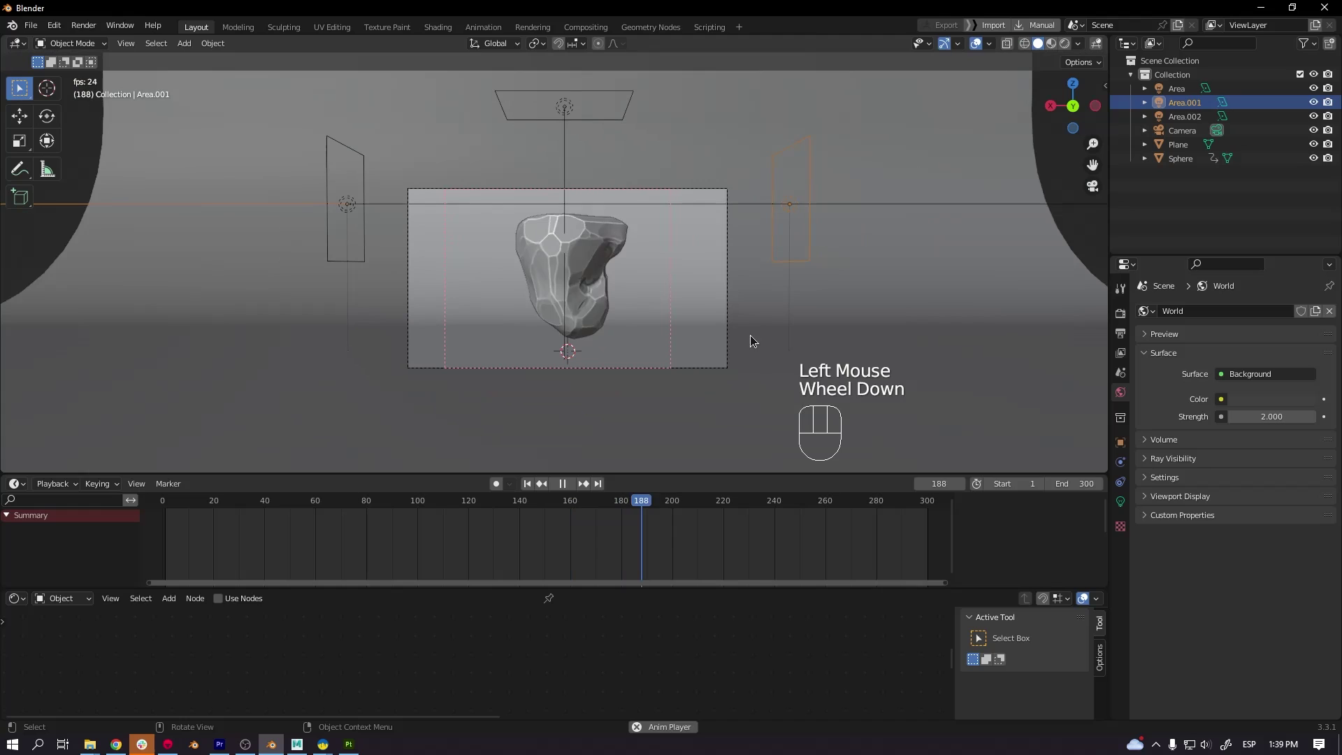
left_click(562, 484)
left_click(528, 484)
- Lower the two side area lights together along Z to the height of the rock
left_click(367, 205, "shift")
left_click(364, 205)
left_click(795, 146, "shift")
key("g")
key("z")
left_click(881, 234)
- Set the power of the selected side area lights to 100 W and preview the scene in rendered shading
left_click(1121, 501)
left_click(1266, 407)
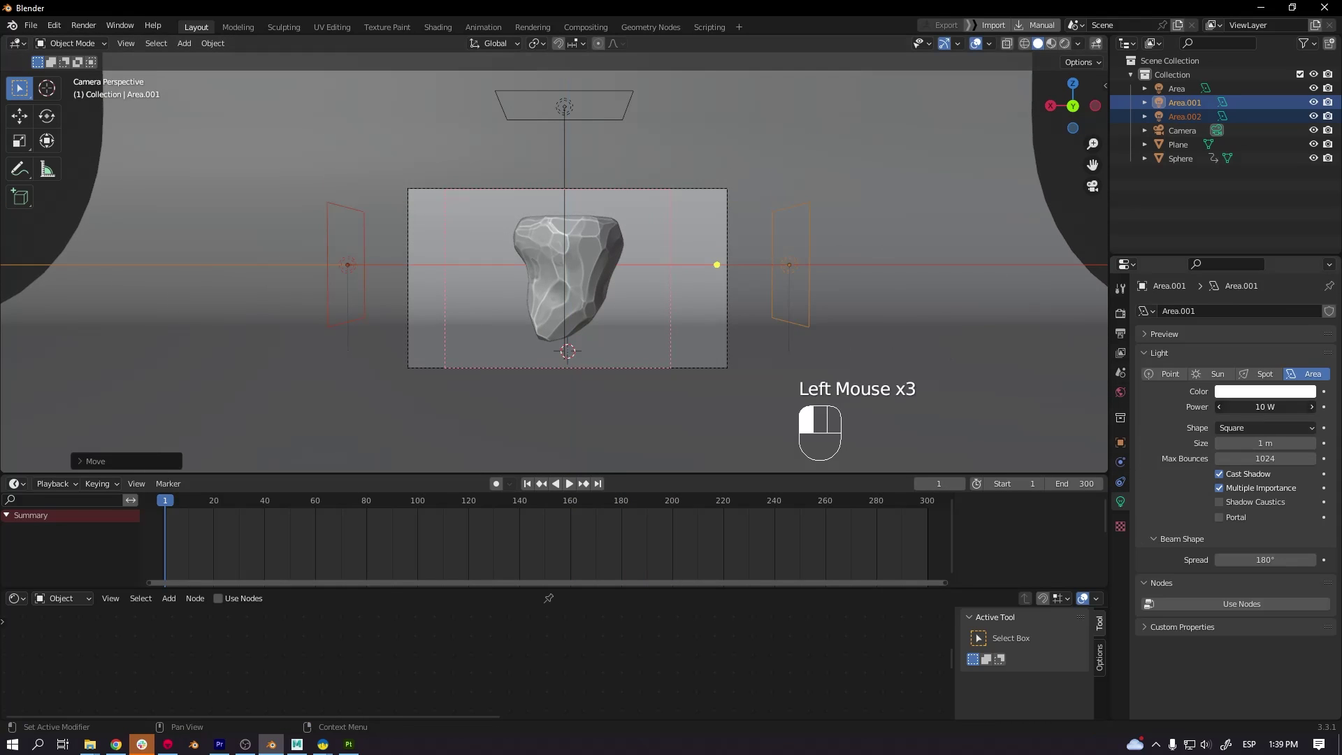
left_click(1065, 44)
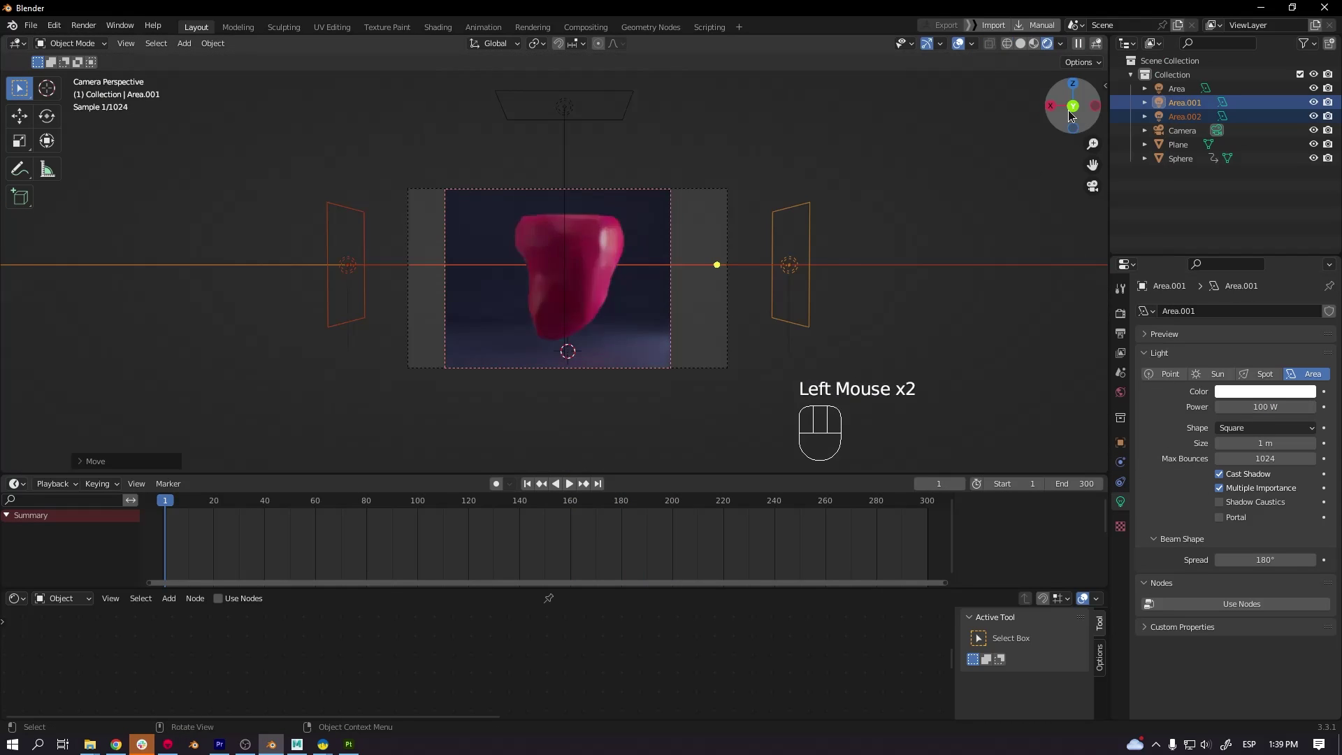
- Set the power of the area light above the rock to 100 W
left_click(566, 109)
left_click(1259, 404)
type("150")
key("Return")
type("100")
scroll(647, 300, "up", 2)
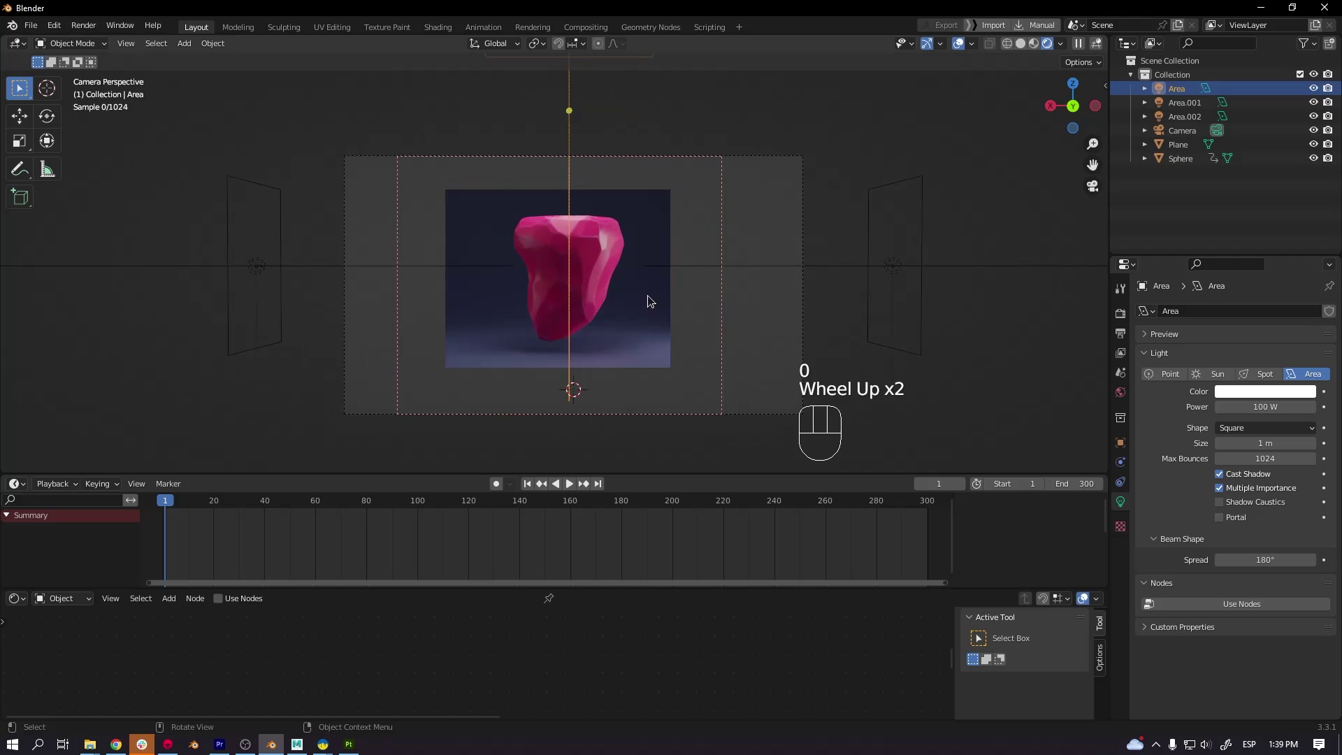
- Set the render resolution to a square format 1024 px wide
left_click(1121, 334)
double_click(1268, 330)
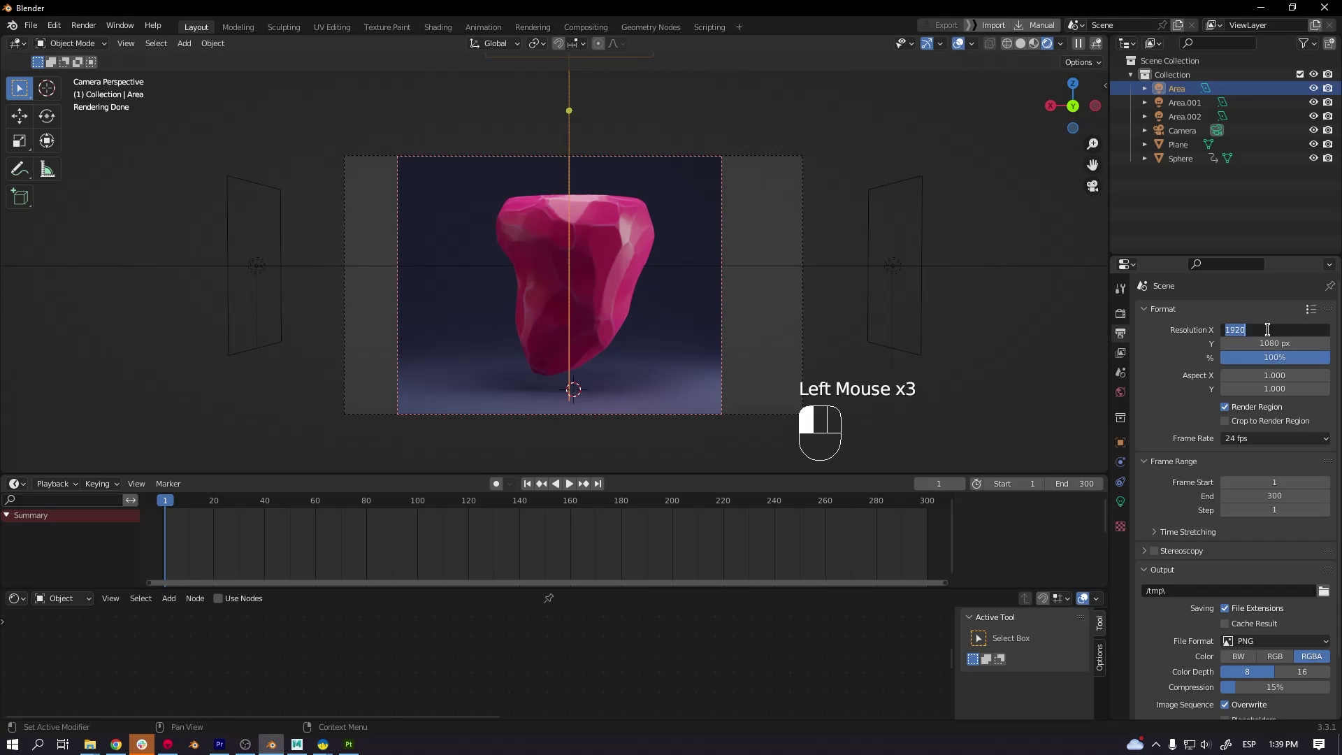
type("1080")
key("Return")
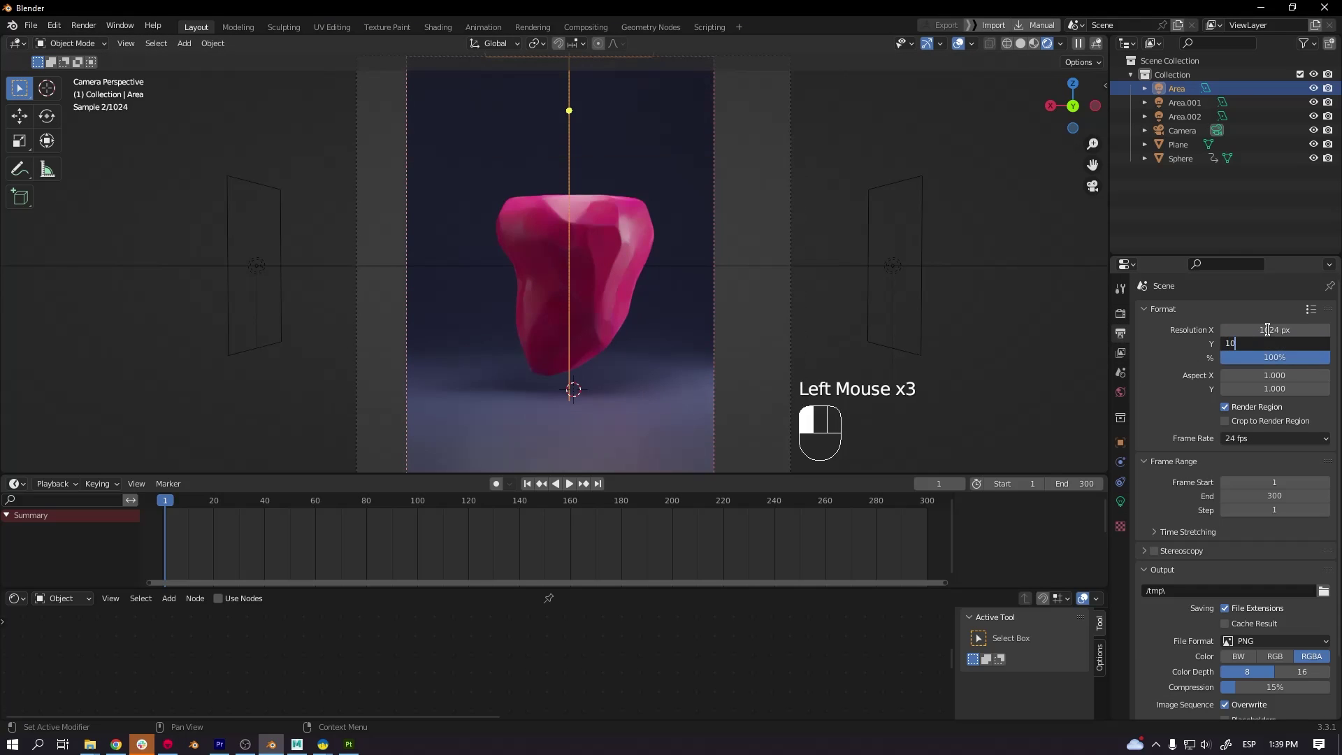
- Set the output path to the Animation_02 folder with the file prefix Rock_ and return to the render settings
scroll(1195, 556, "down", 2)
left_click(1021, 43)
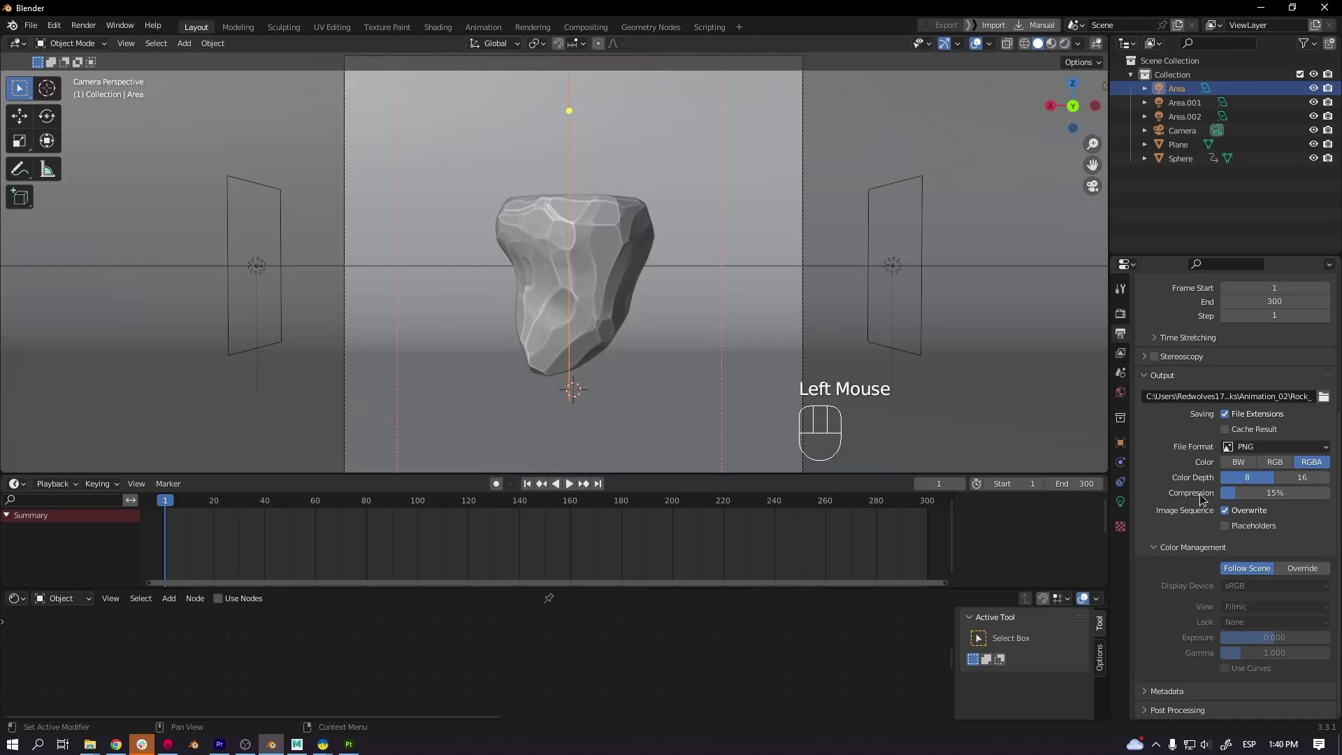
scroll(1204, 501, "up", 2)
left_click(1121, 353)
left_click(1121, 334)
left_click(1121, 314)
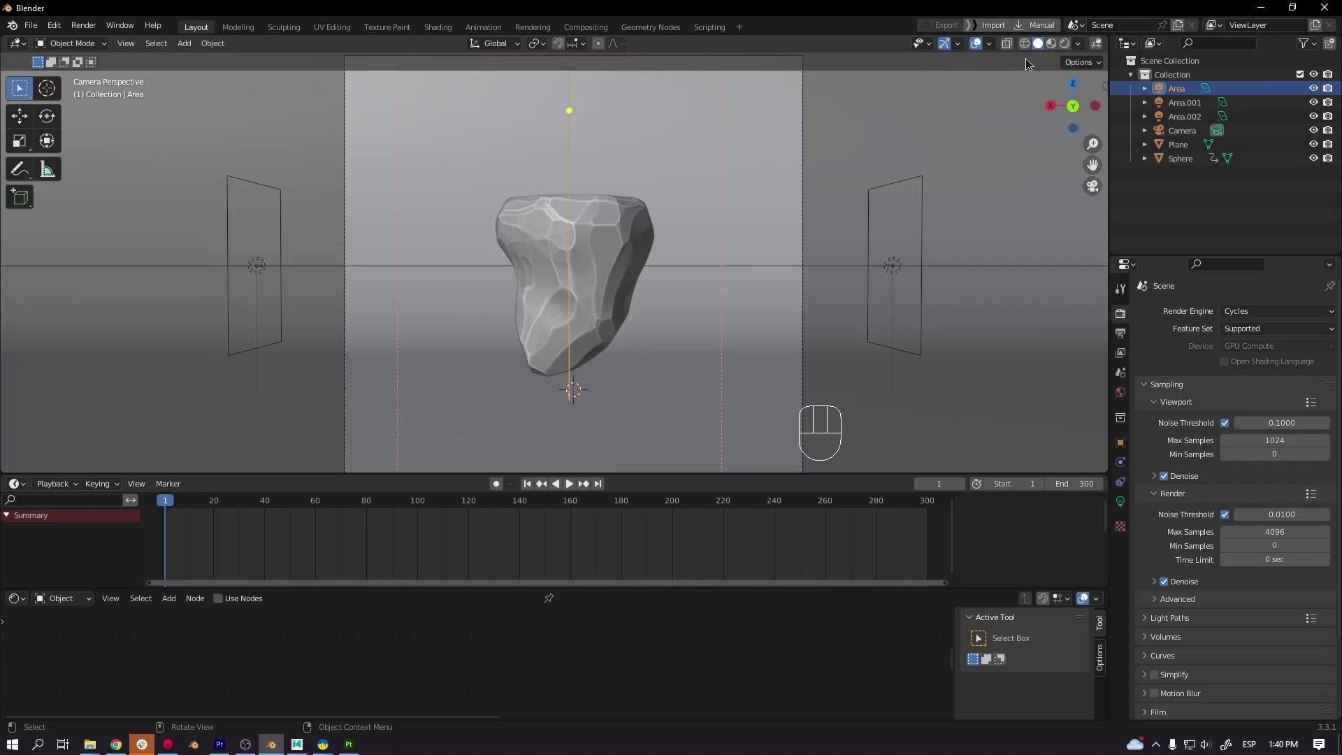
- Redraw the render region around the entire square camera frame and preview it in rendered shading
scroll(833, 300, "down", 2)
key("ctrl+b")
left_click_drag(419, 132, 759, 418)
left_click(1065, 44)
- Move the camera along Y closer to the rock and switch the viewport back to solid shading
left_click(698, 244)
key("g")
key("y")
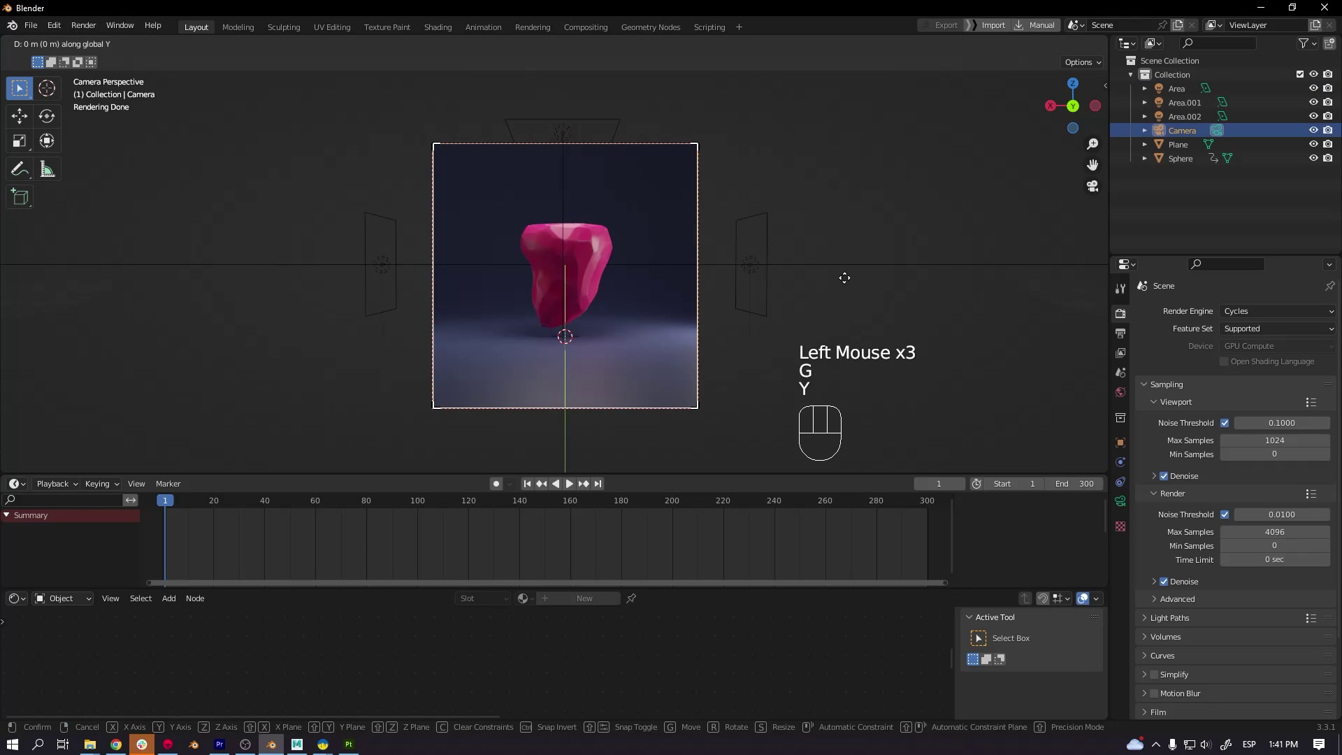
left_click(833, 213)
left_click(1038, 44)
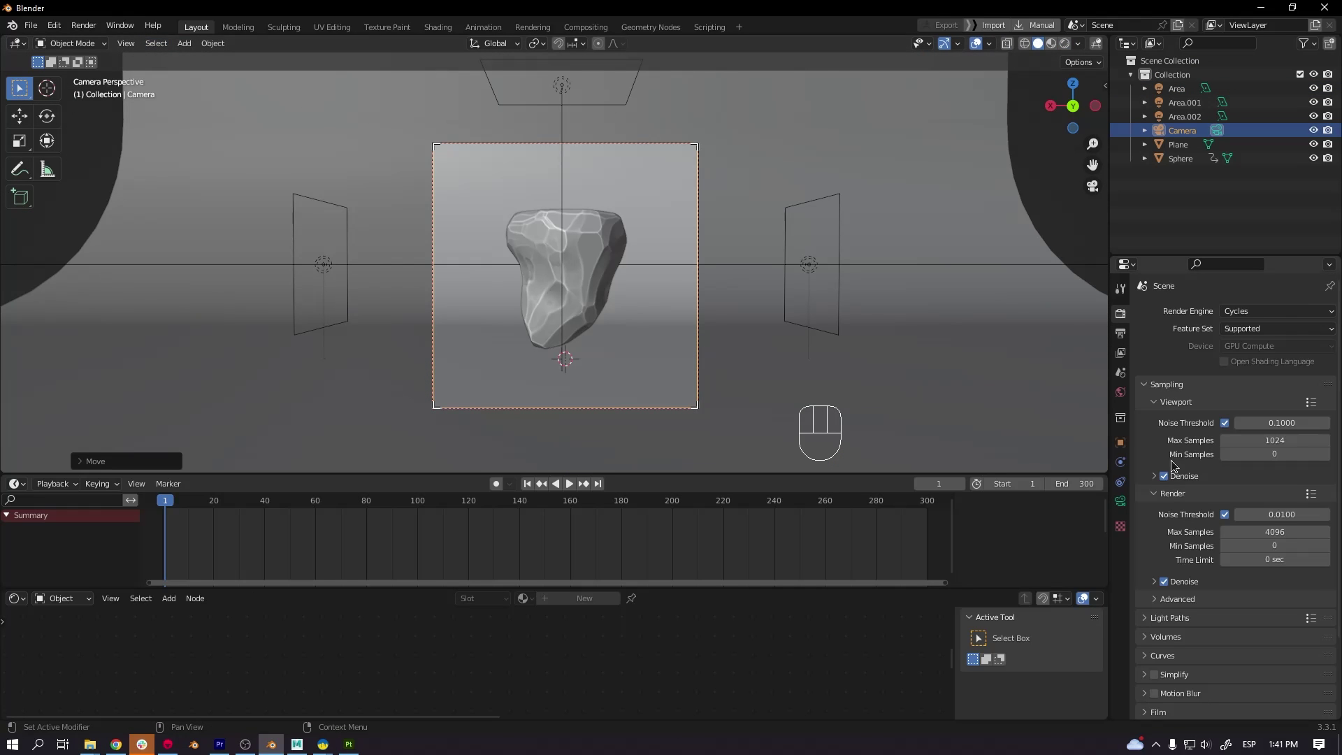